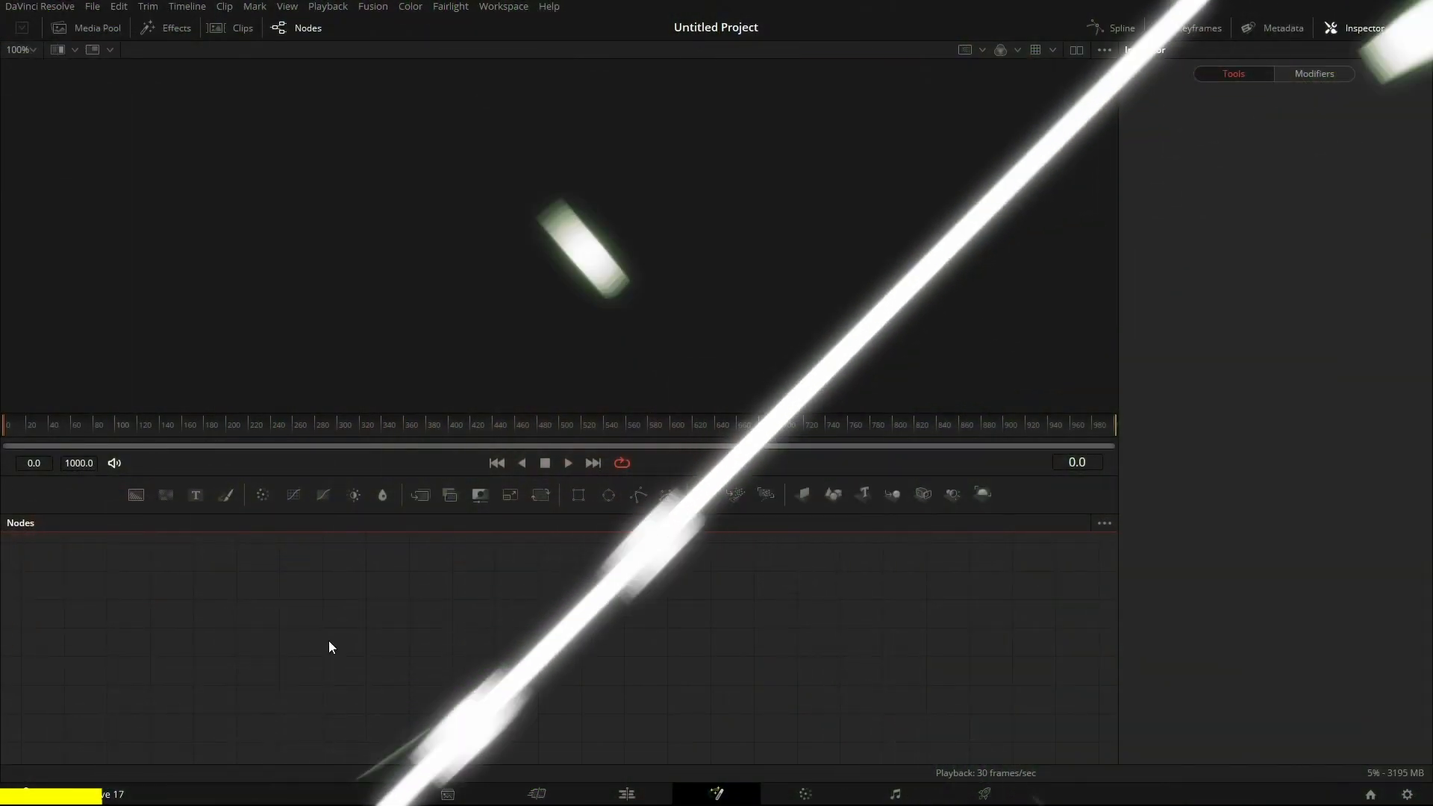
Add a Background node feeding MediaOut1 and make it fully transparent with an alpha of 0.0.
drag(137, 503, 375, 642)
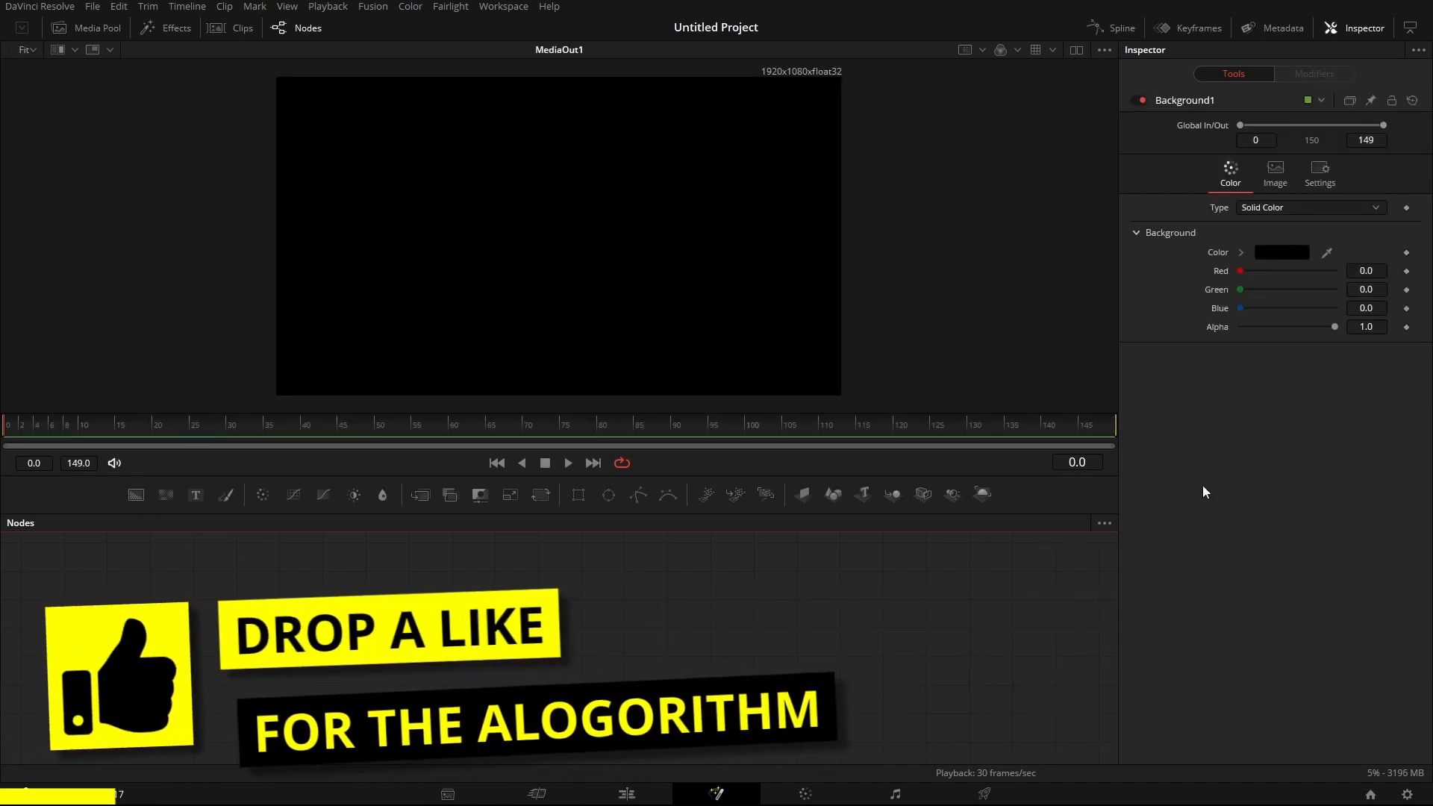
drag(1337, 327, 1239, 326)
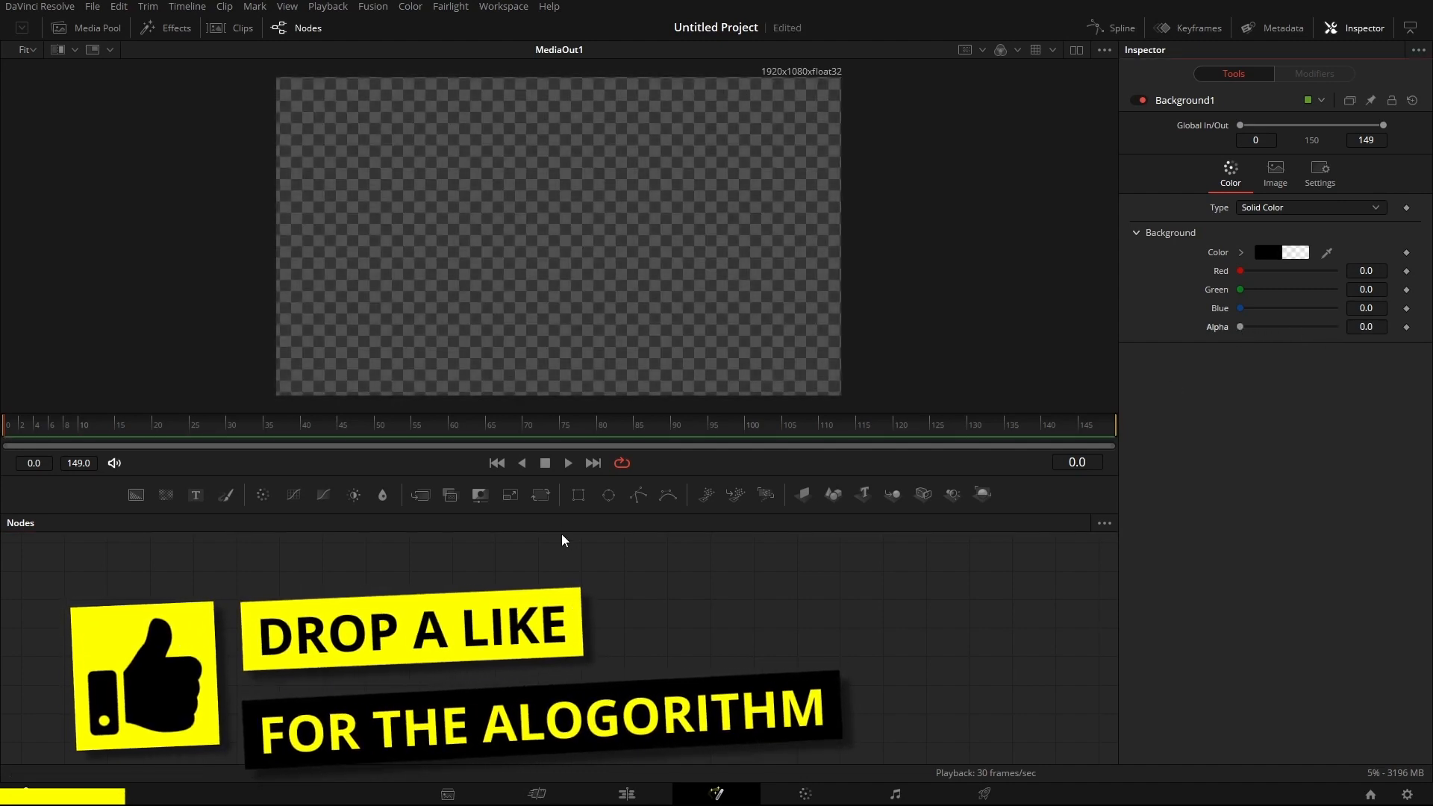
Move MediaOut1 away from Background1 to make room and insert a Text node merged over the background.
drag(462, 631, 973, 630)
click(973, 626)
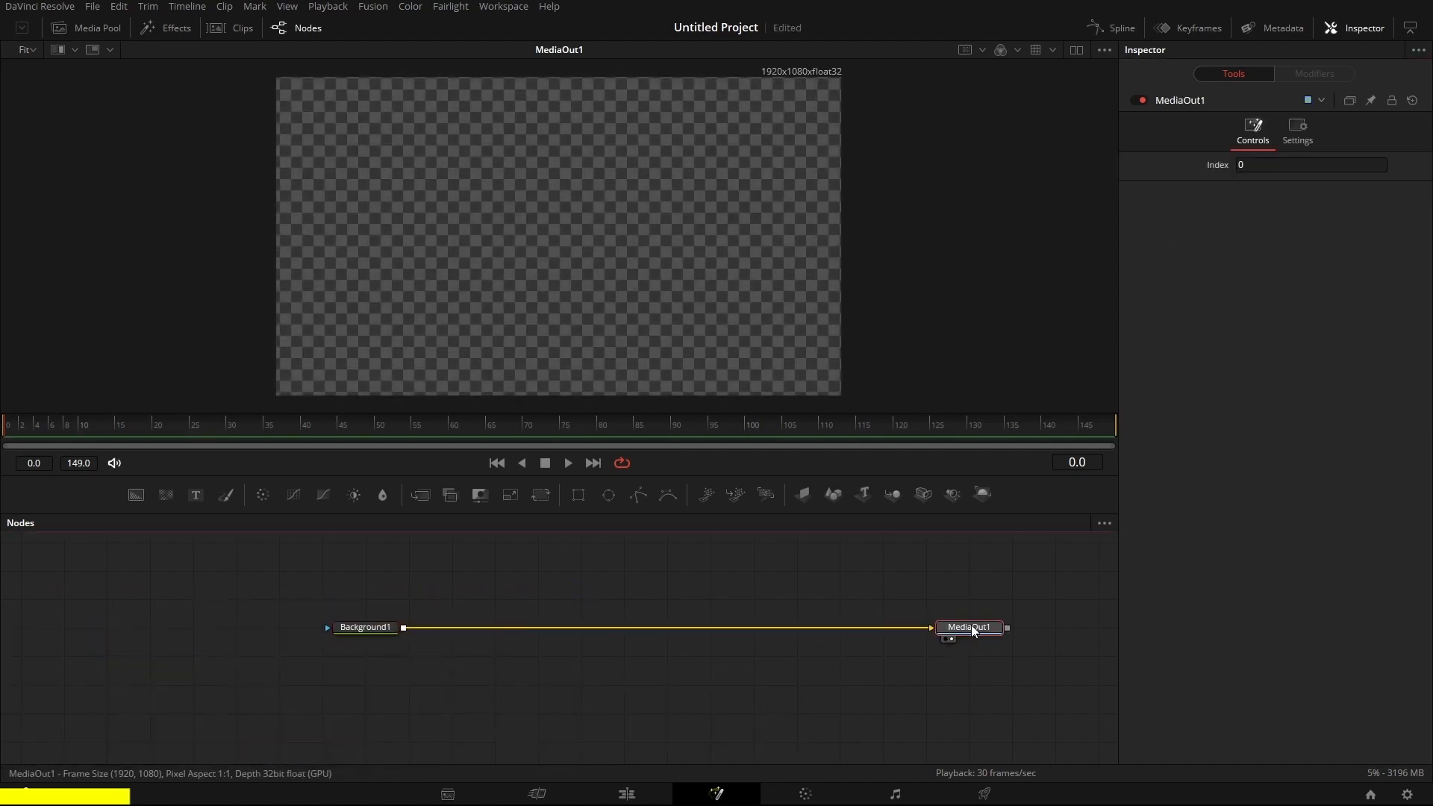
scroll(847, 608, up, 1)
scroll(847, 607, up, 1)
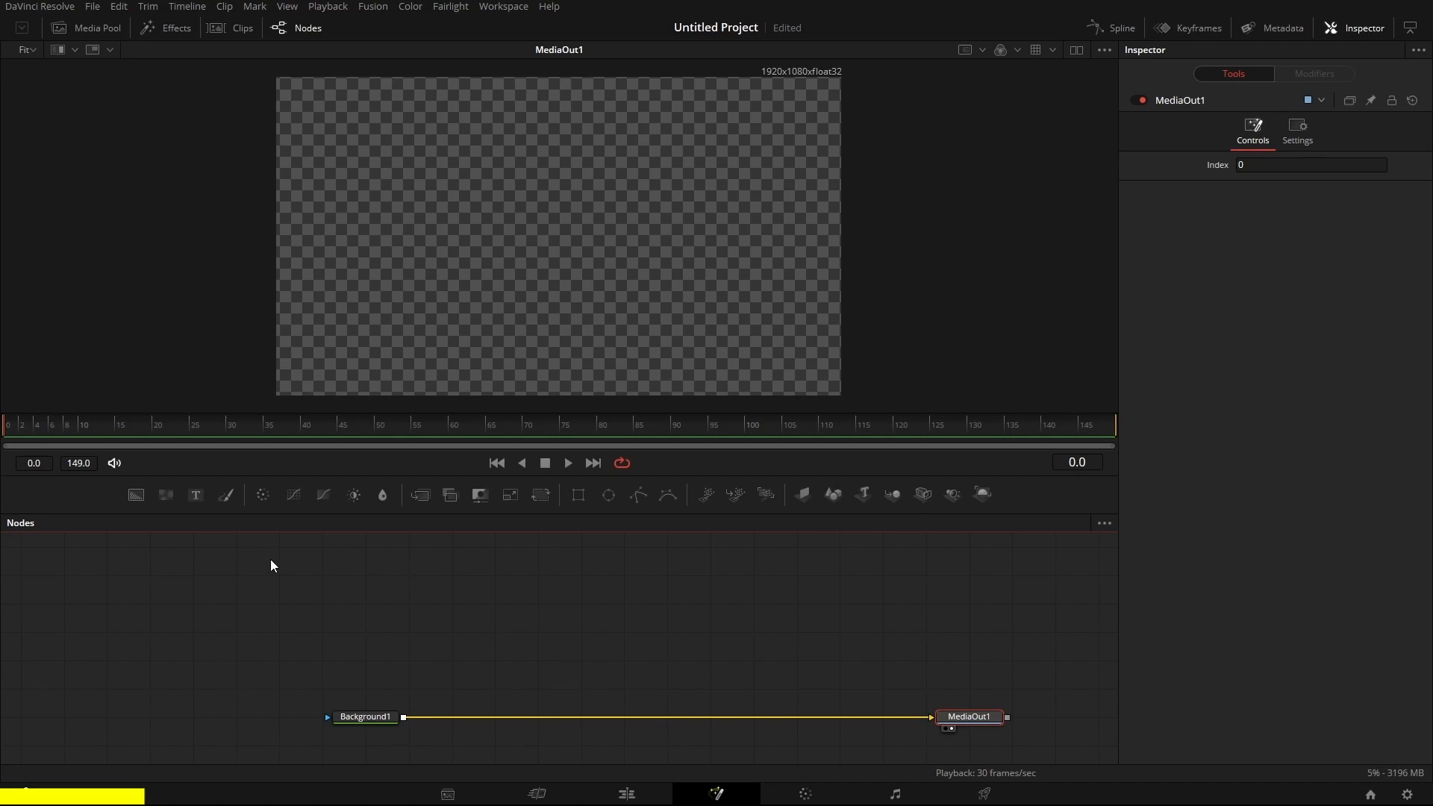
drag(196, 495, 403, 717)
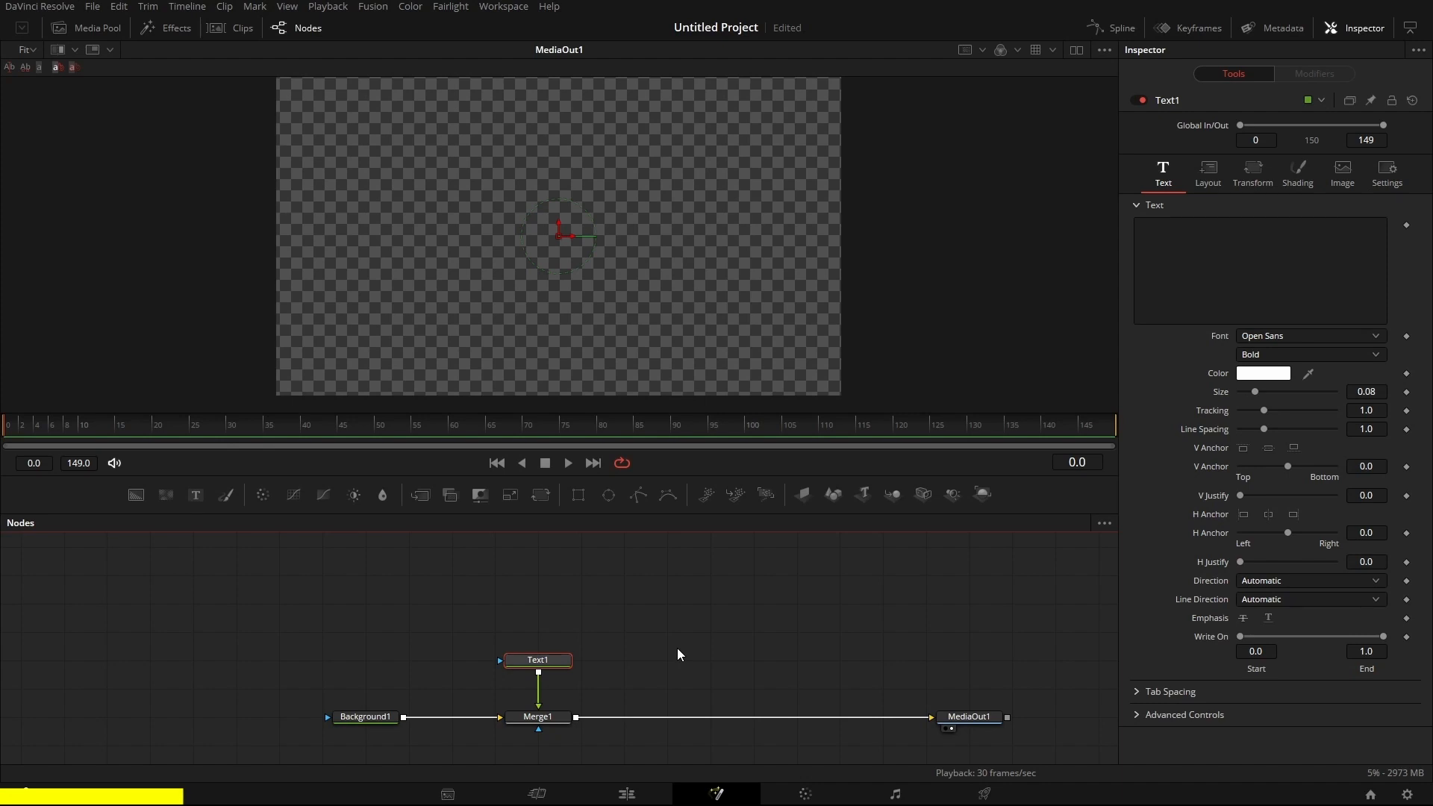
Add a custom Text control named Dollars on Text1's User page, using TextEditControl with 1 line.
right_click(539, 667)
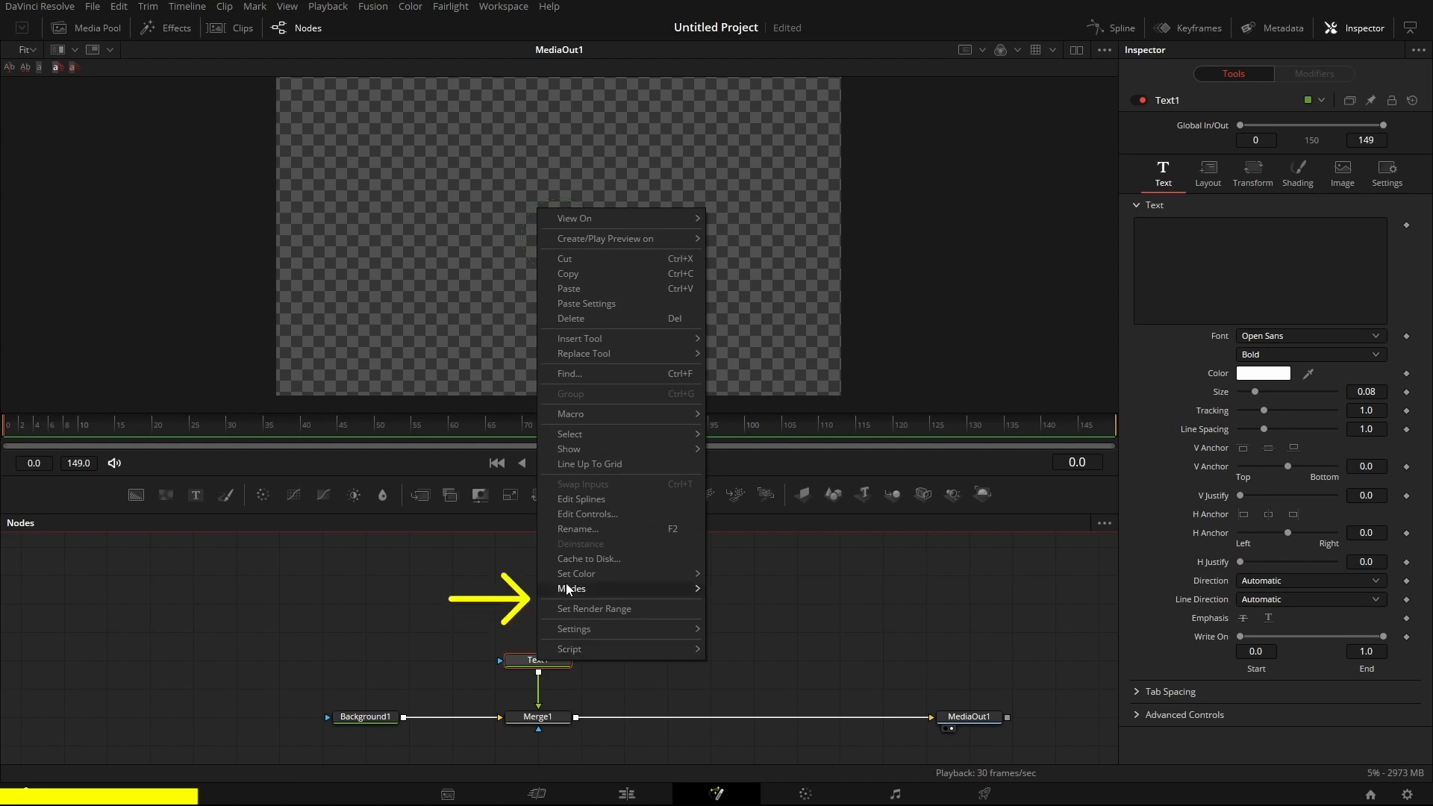
click(594, 515)
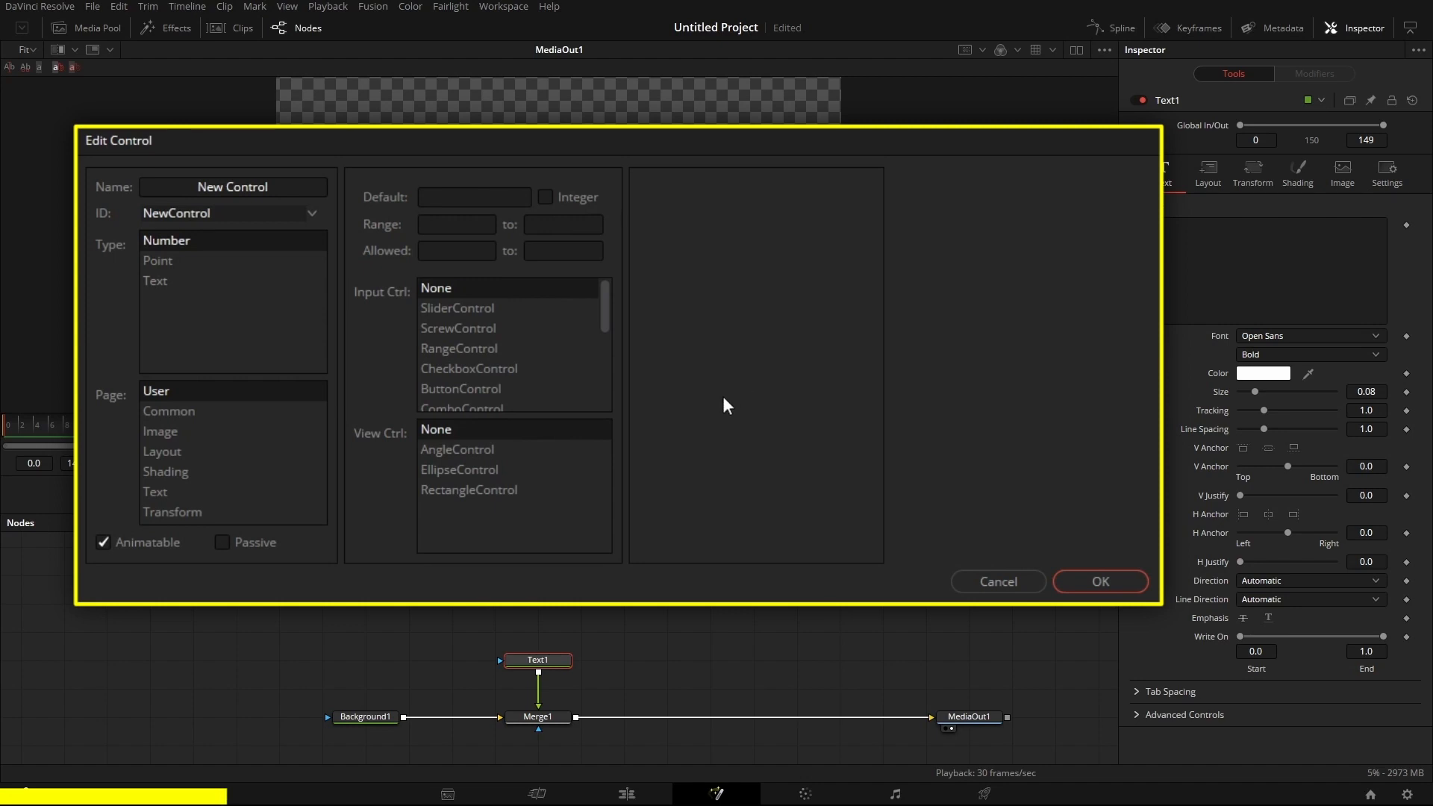
drag(288, 187, 193, 187)
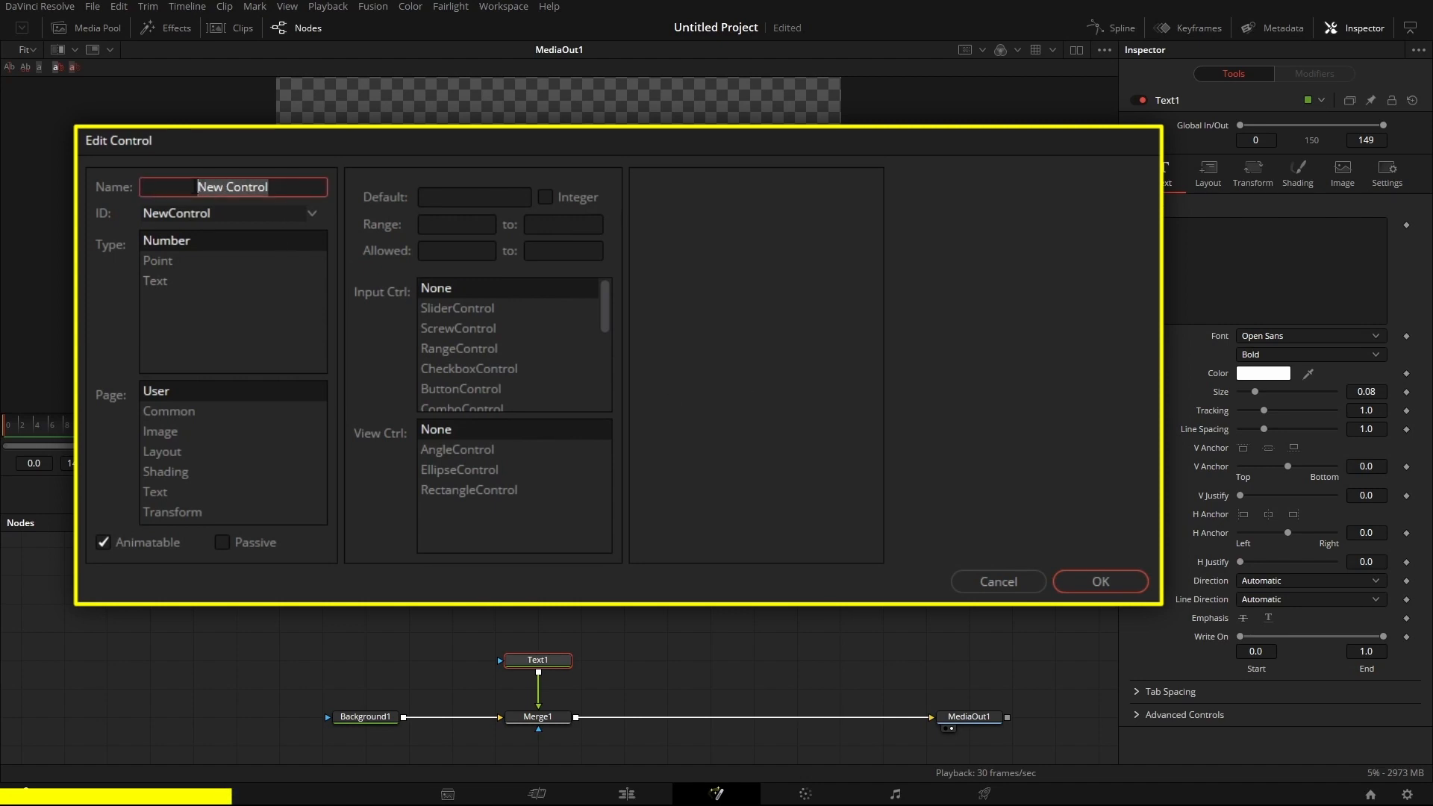
text(Dollars)
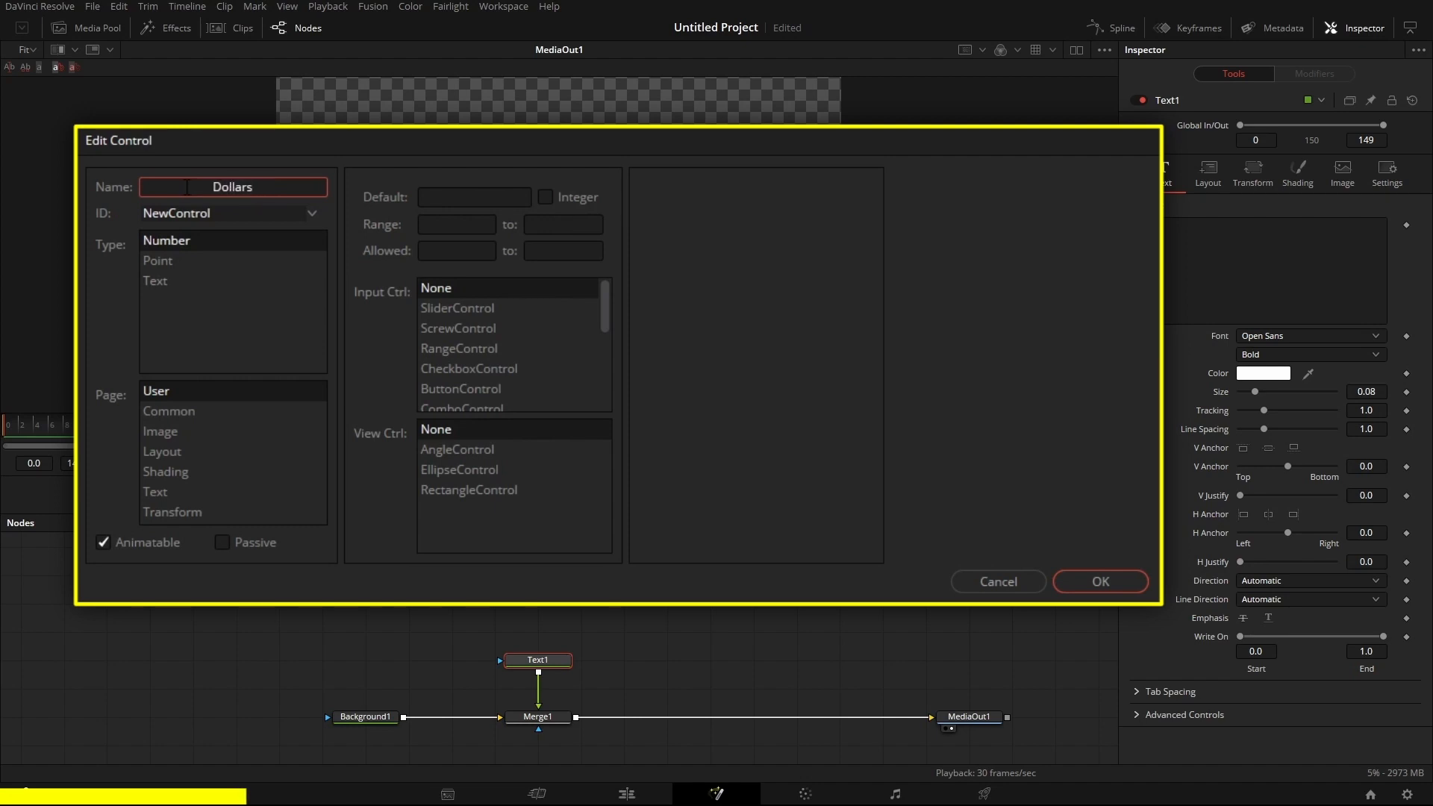
click(155, 281)
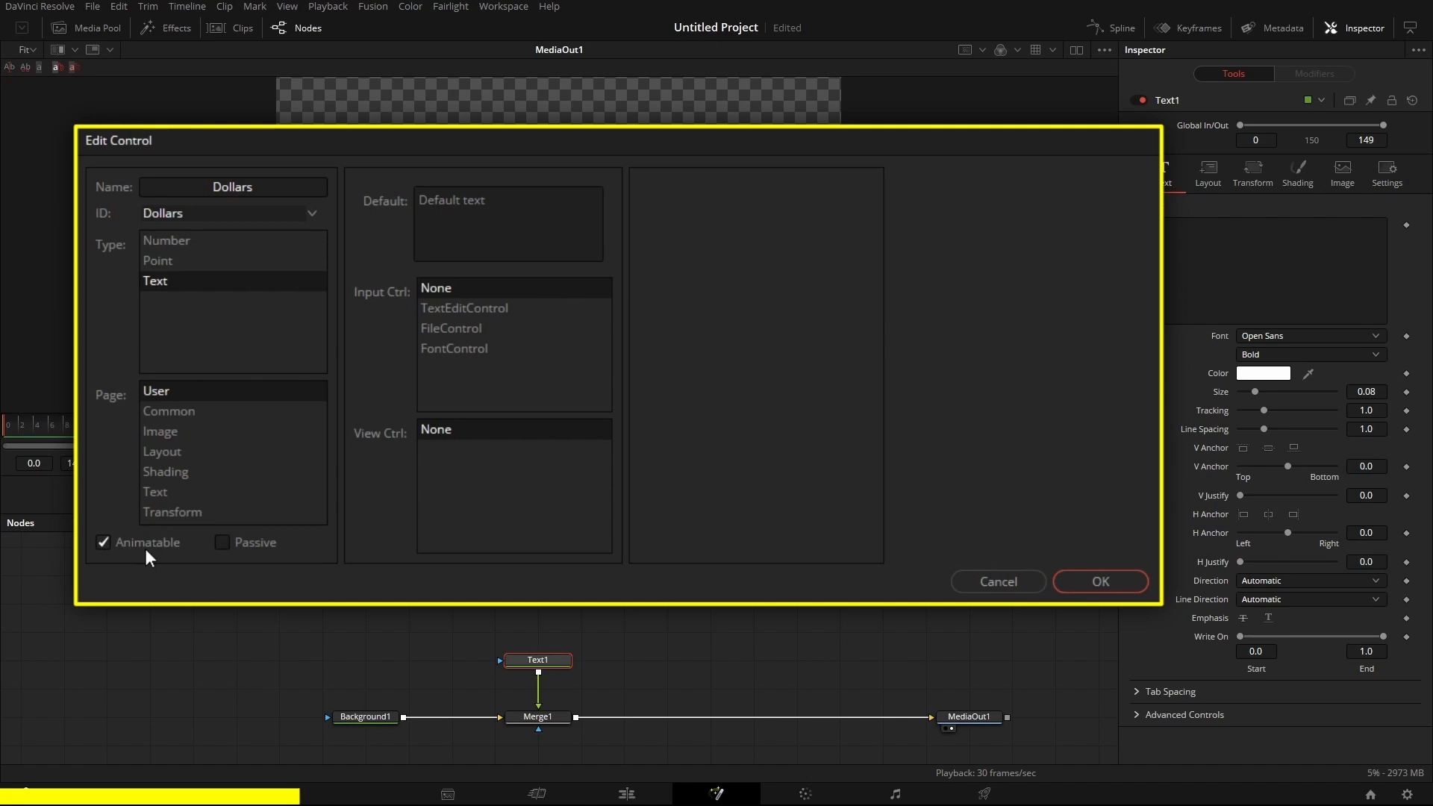
click(465, 308)
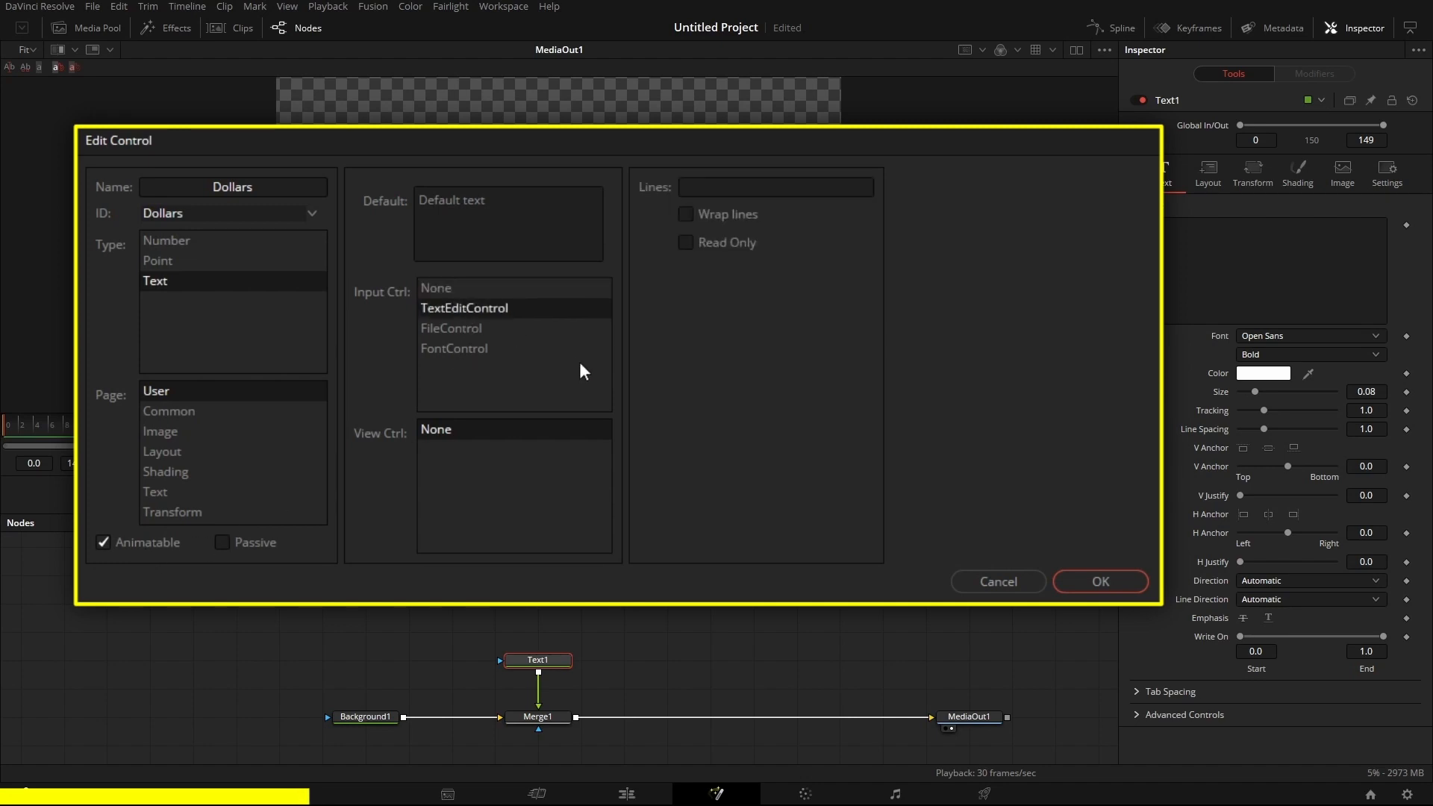
click(790, 189)
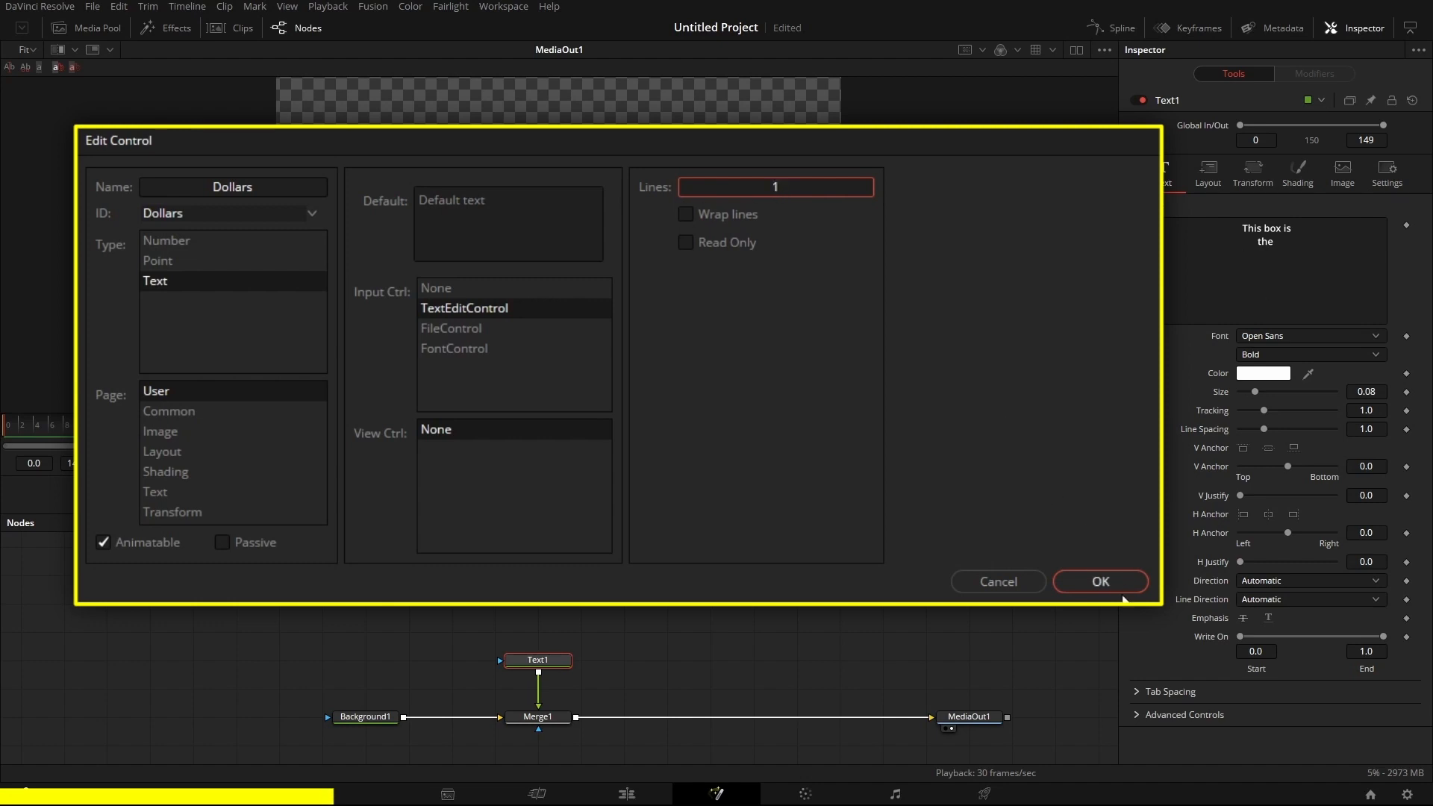
click(1098, 583)
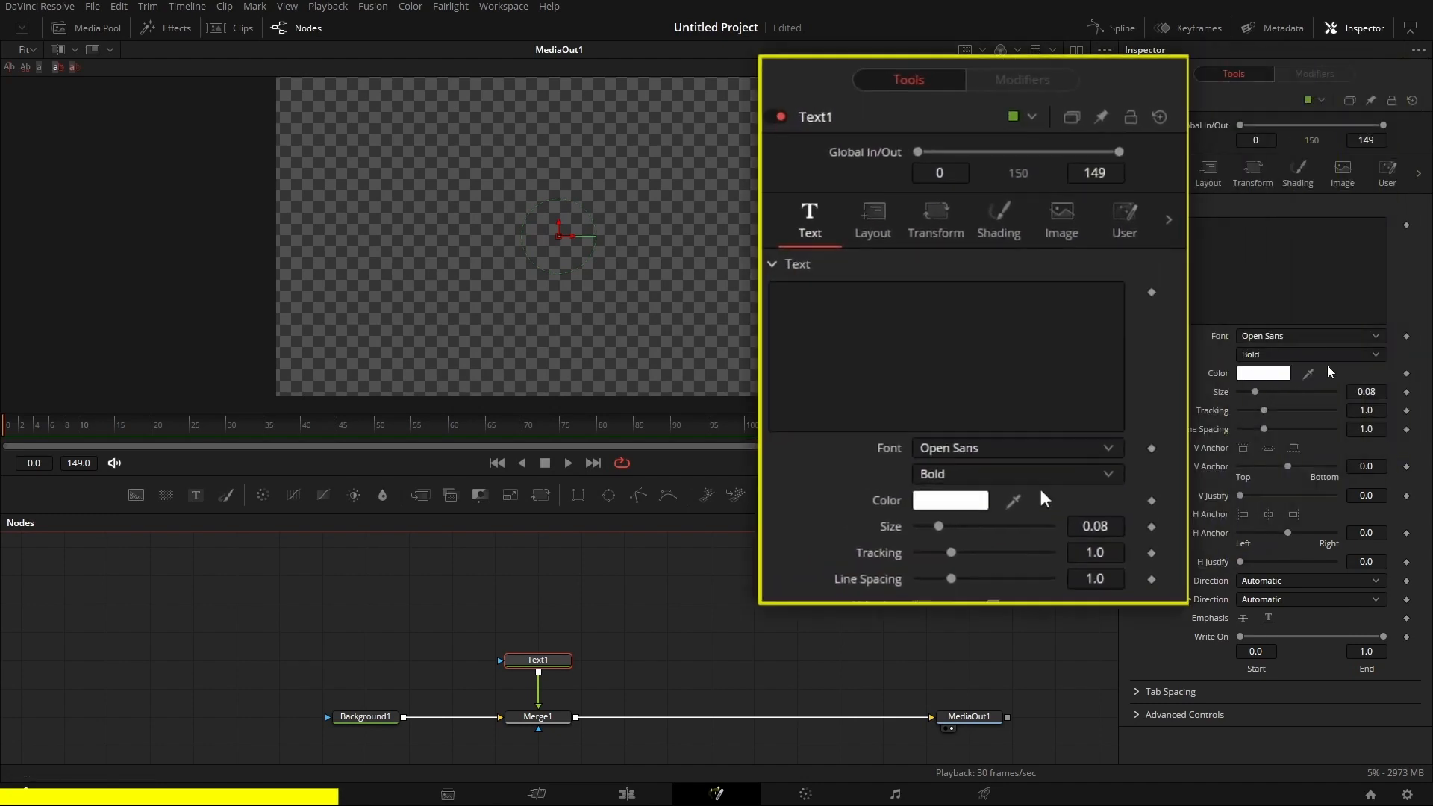
click(1388, 174)
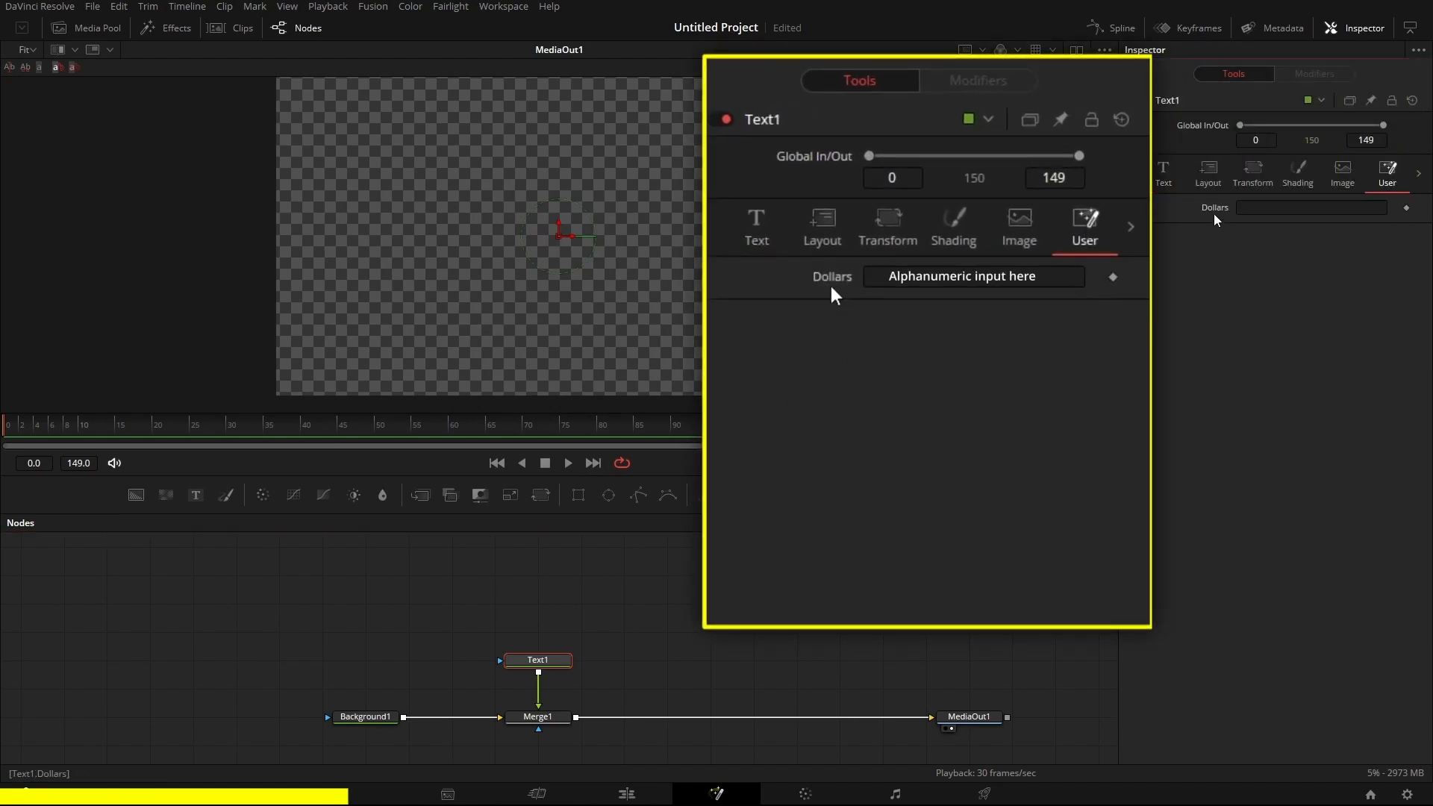
click(1262, 208)
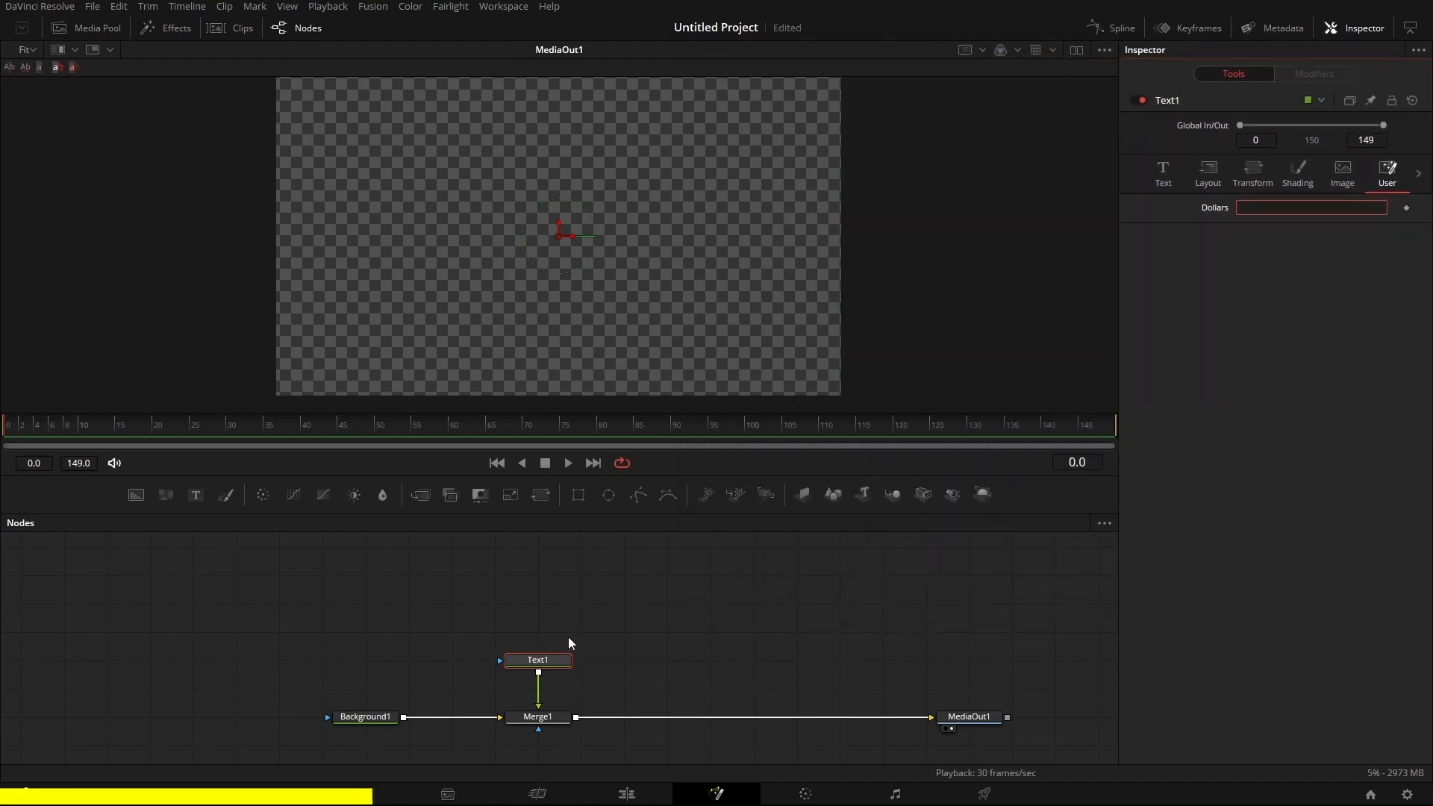
Add a second custom Text control named Cents to Text1's User page, using TextEditControl with 1 line.
right_click(540, 657)
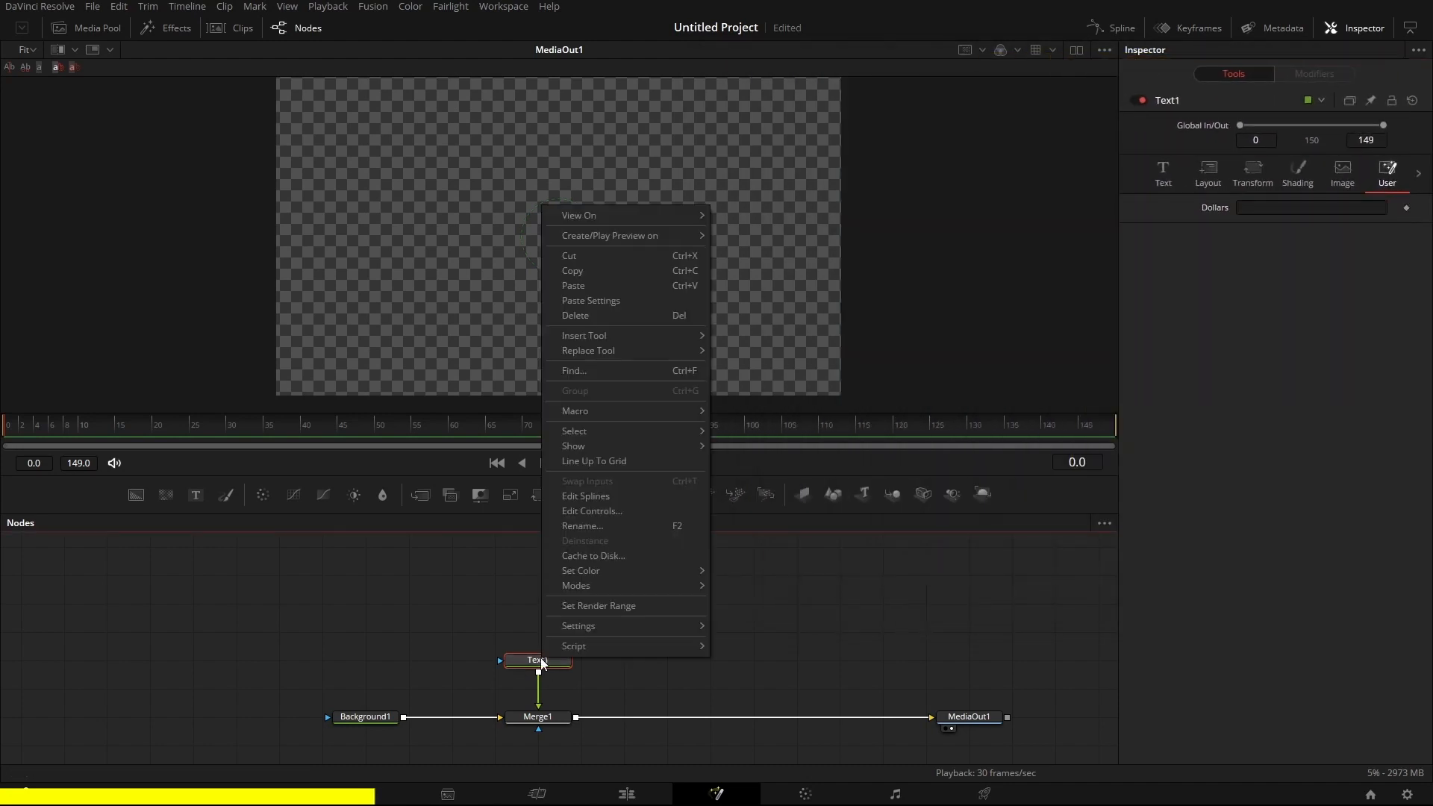
click(590, 514)
triple_click(403, 251)
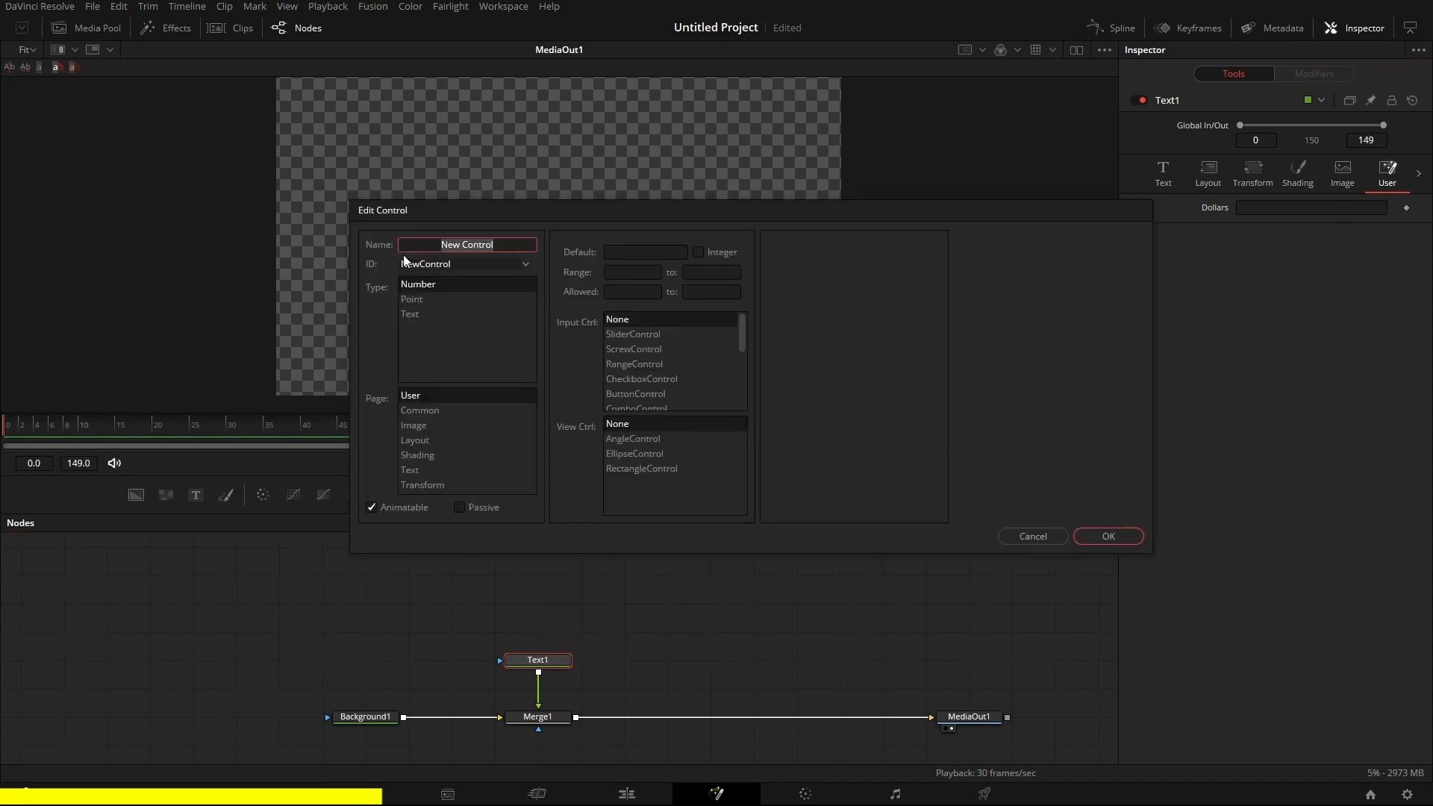
text(Cents)
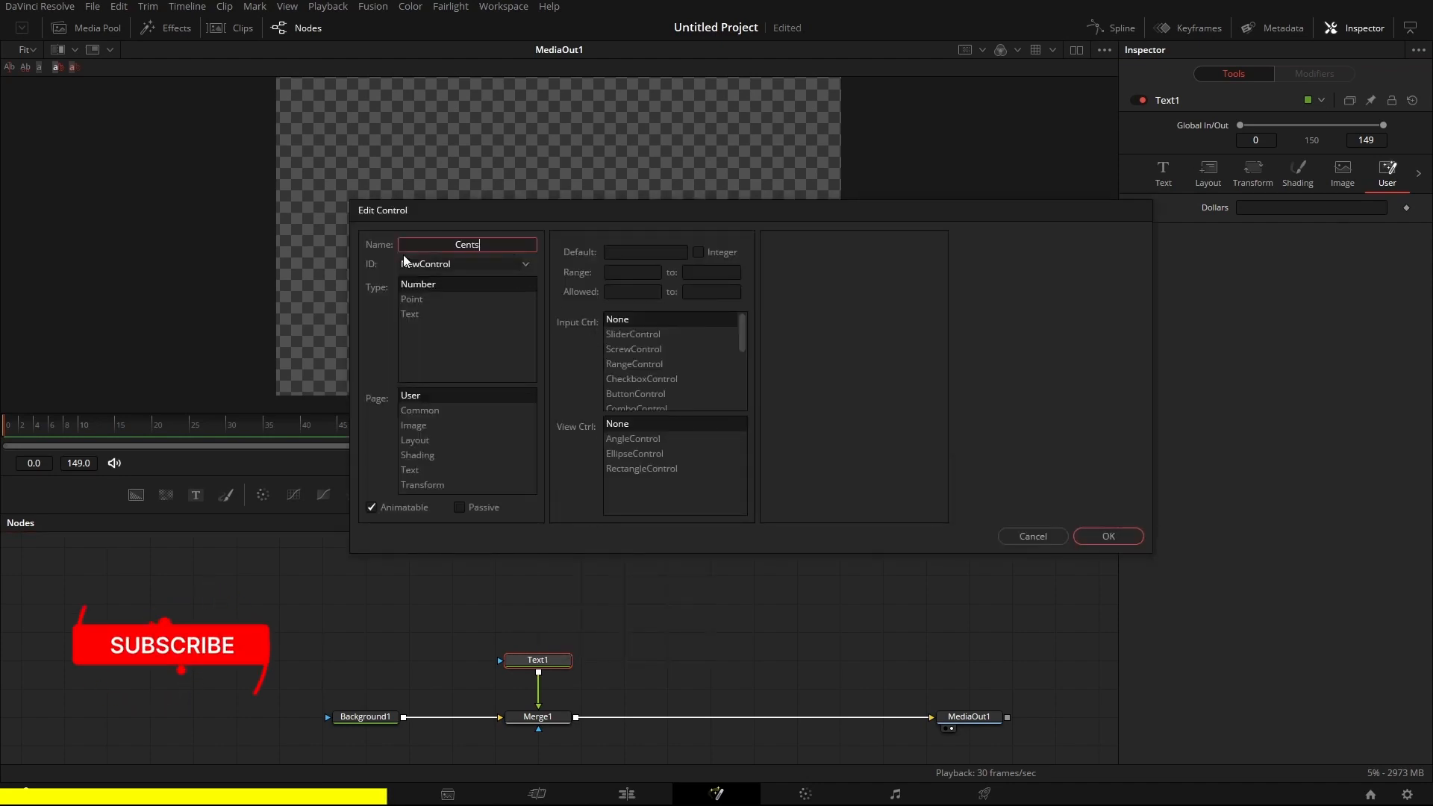
click(411, 320)
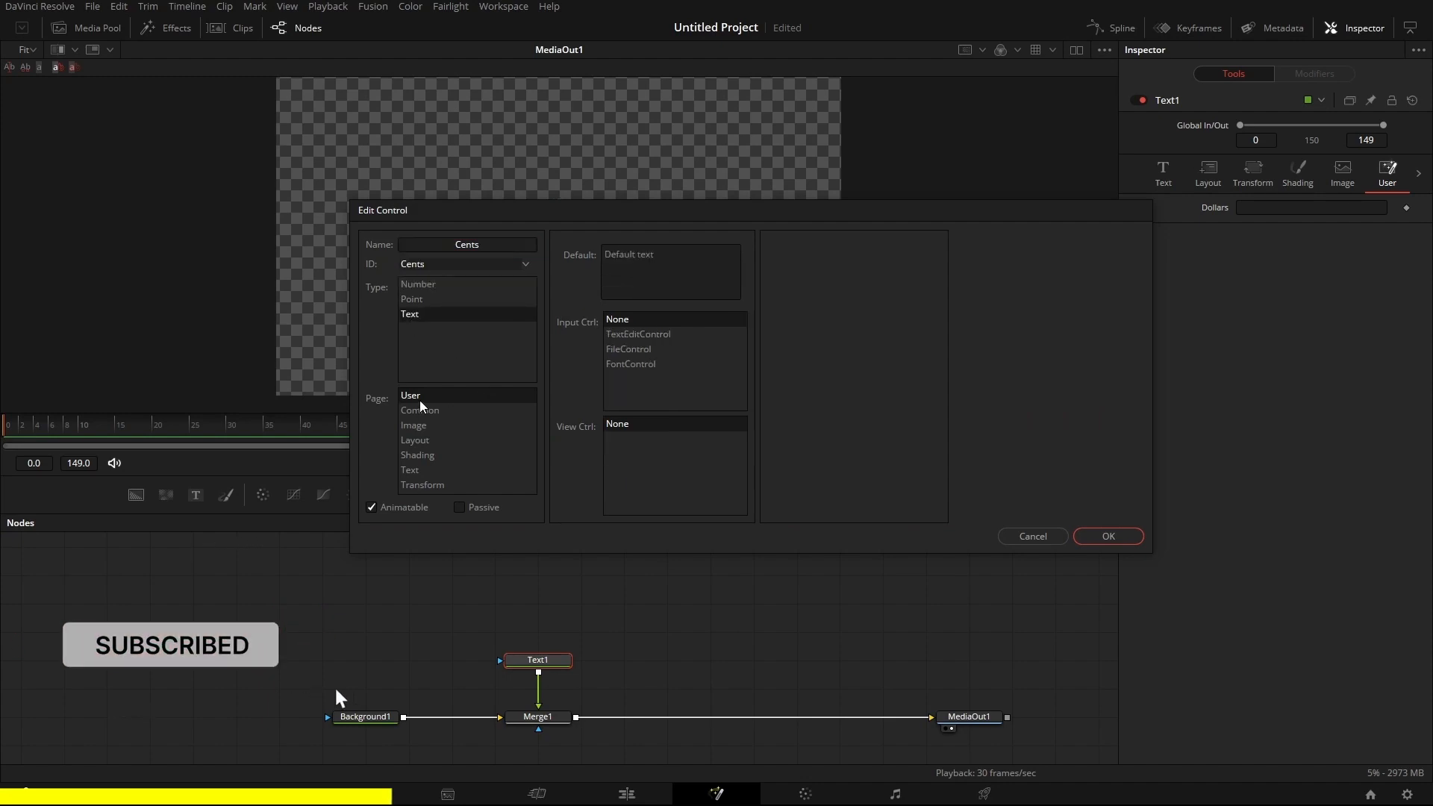
click(638, 335)
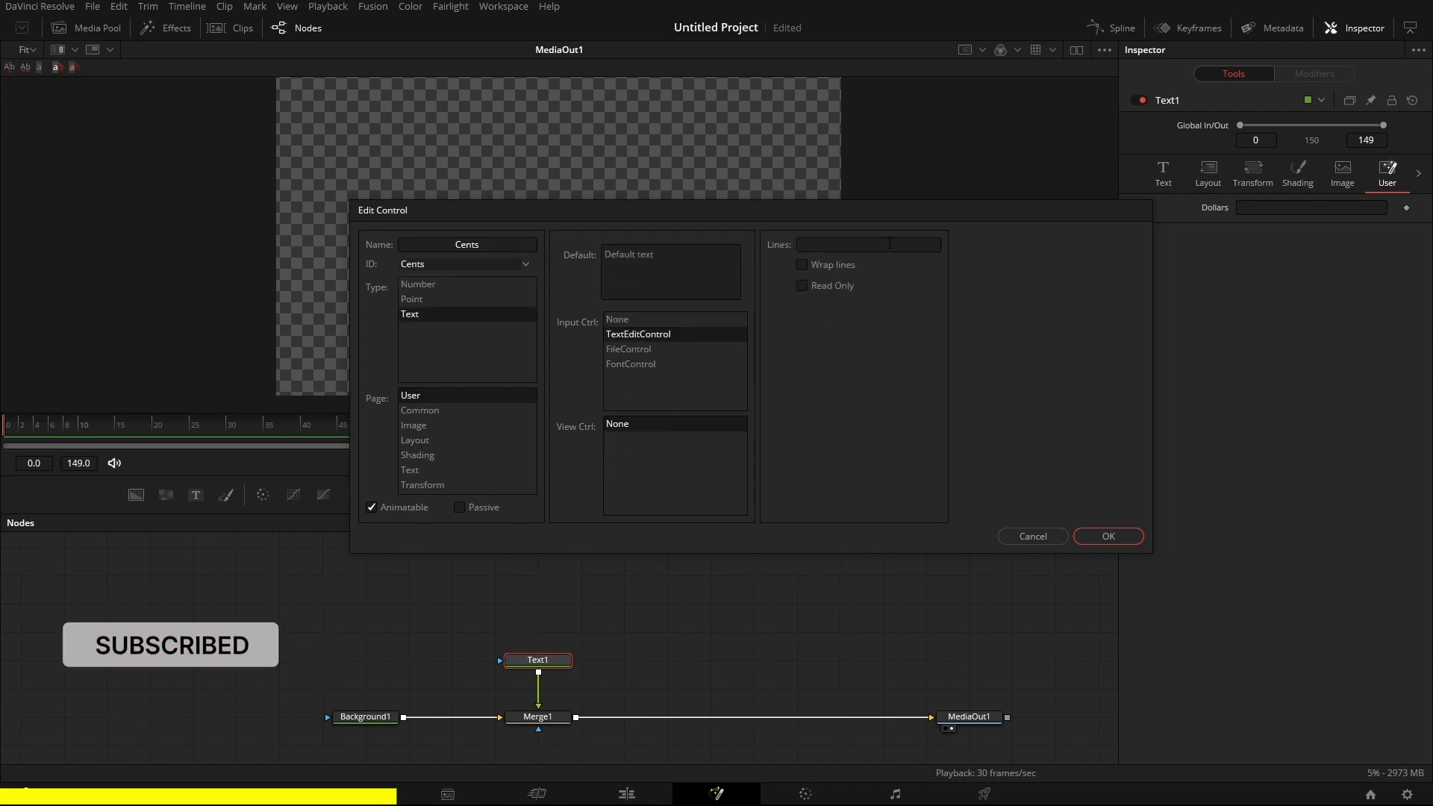
click(889, 244)
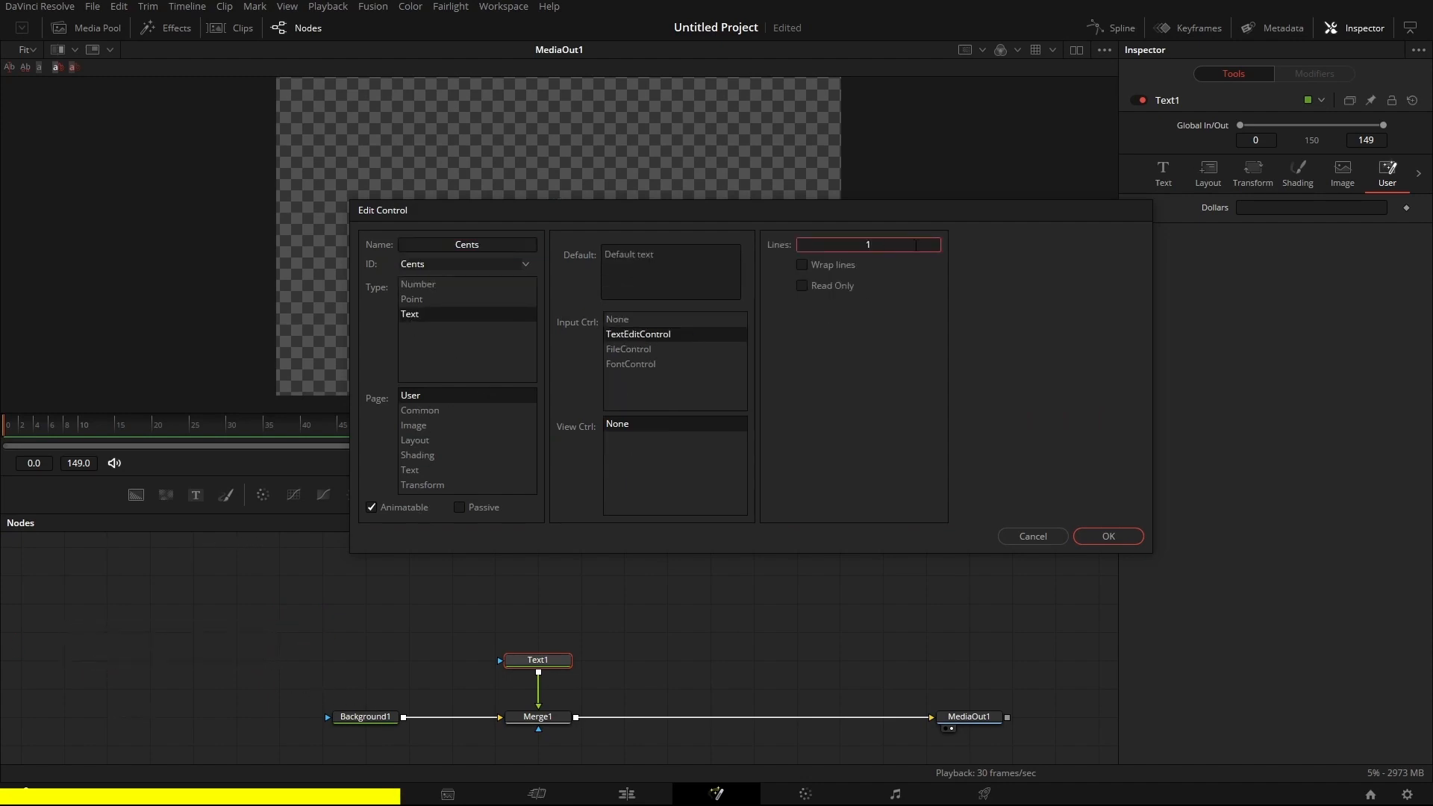
click(1122, 535)
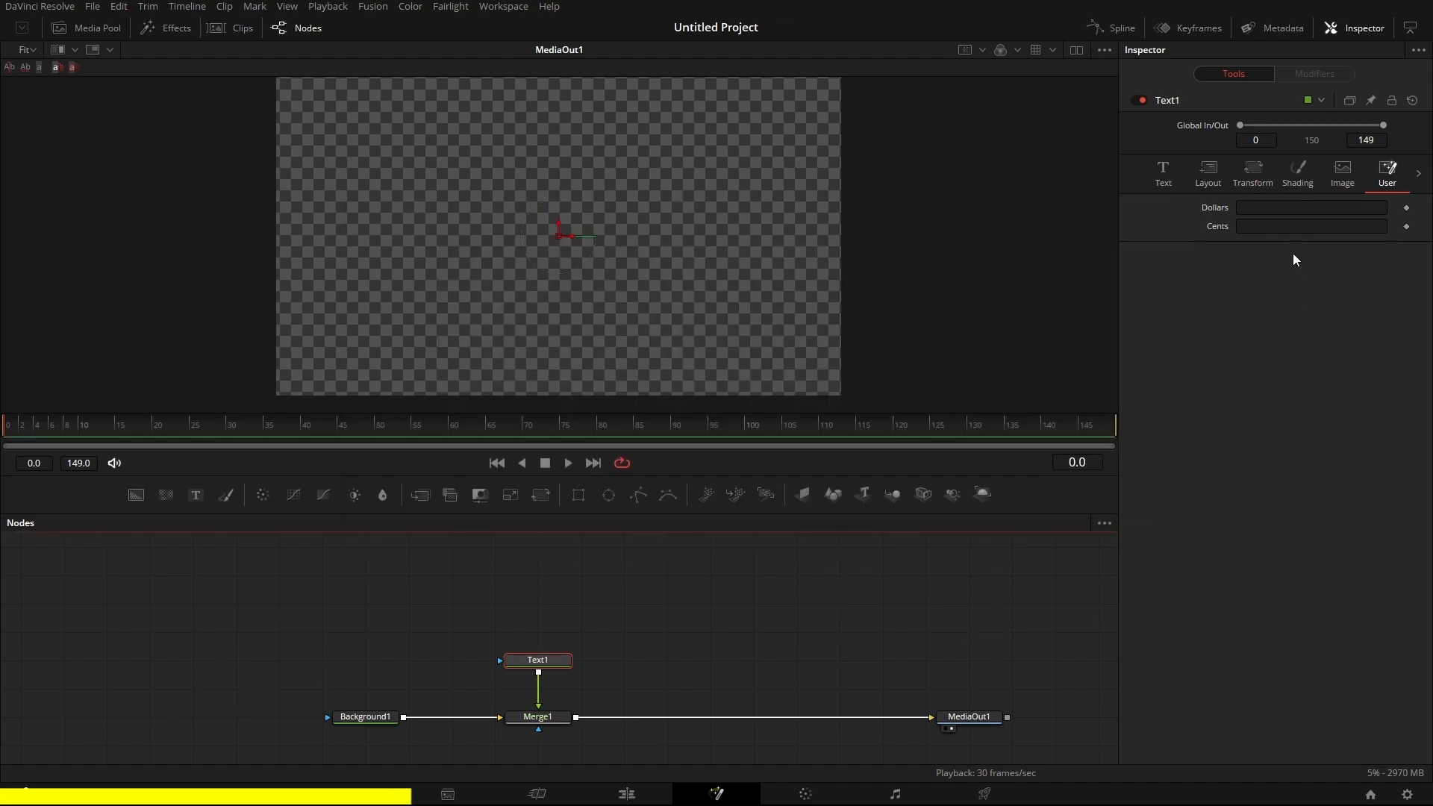
Set the Dollars control to 0000 and the Cents control to 00, and return to Text1's text settings.
click(1276, 209)
text(0000)
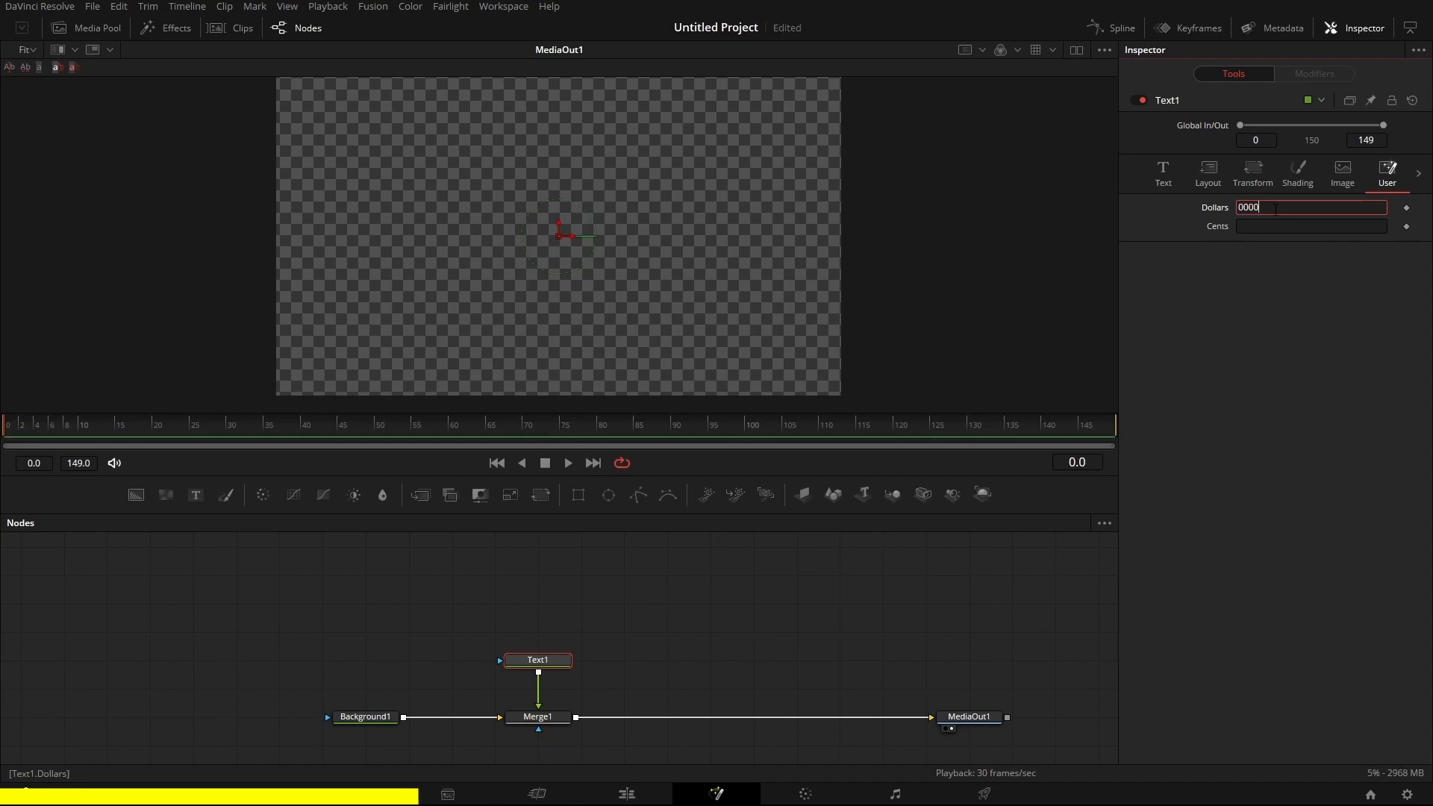
click(1276, 224)
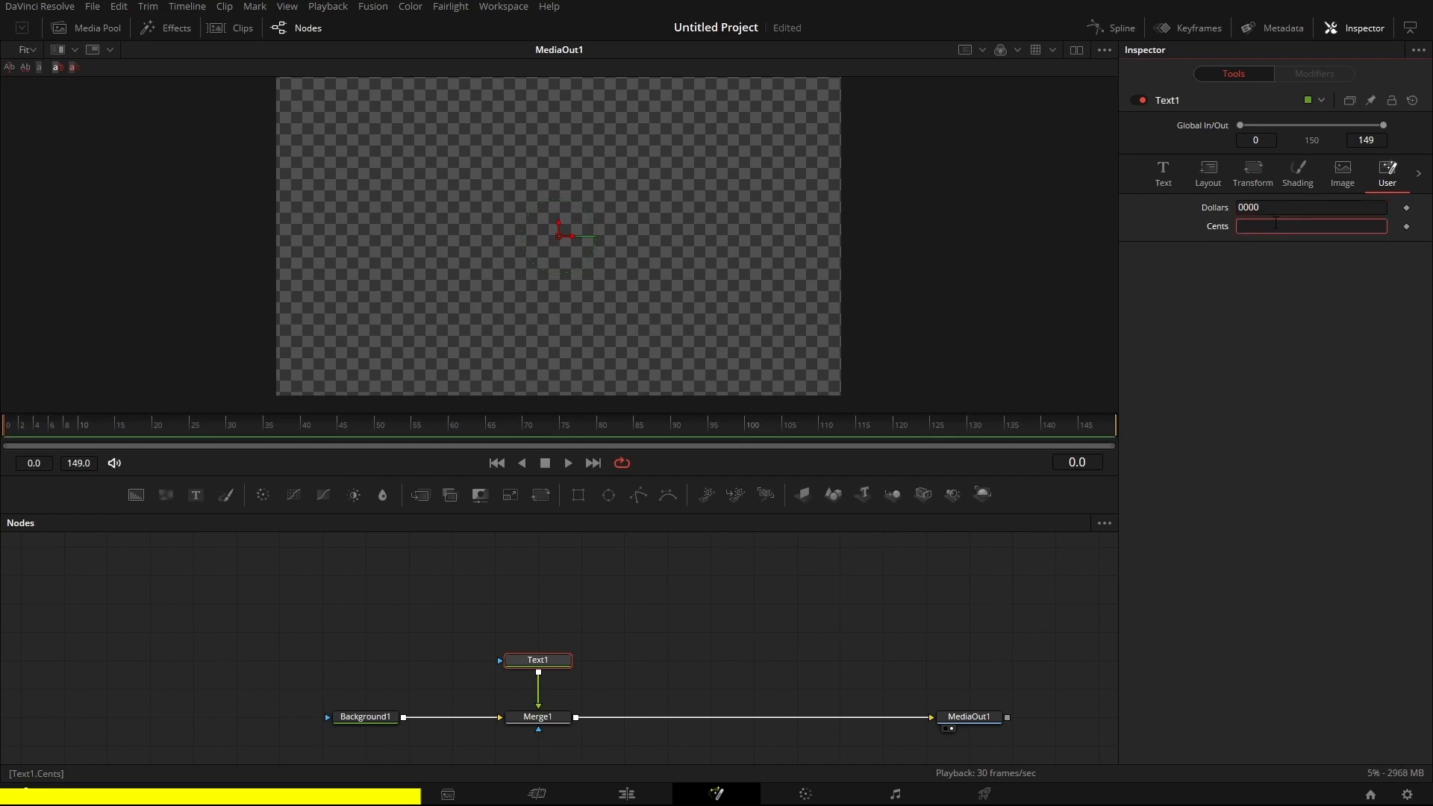
text(00)
key(Return)
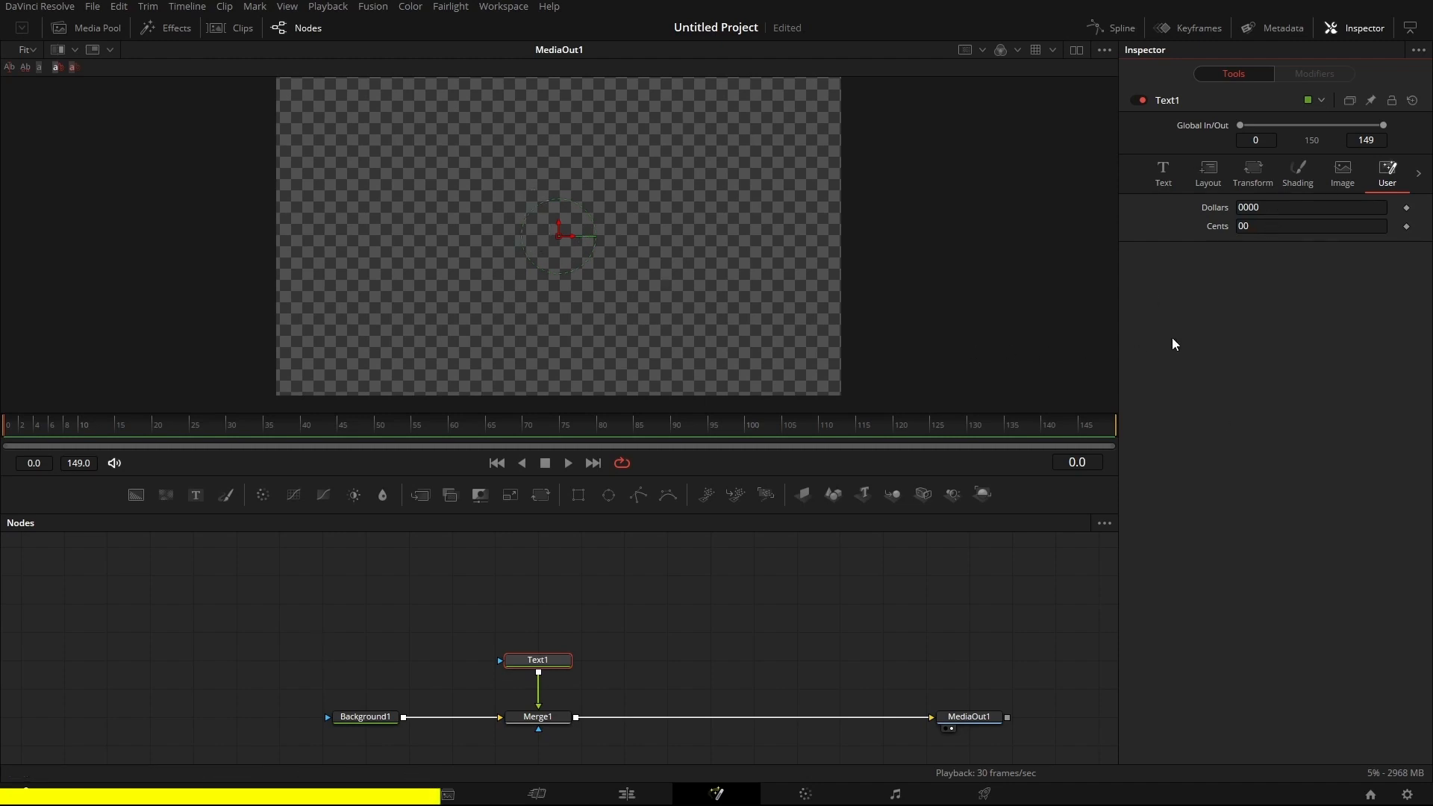
click(1163, 180)
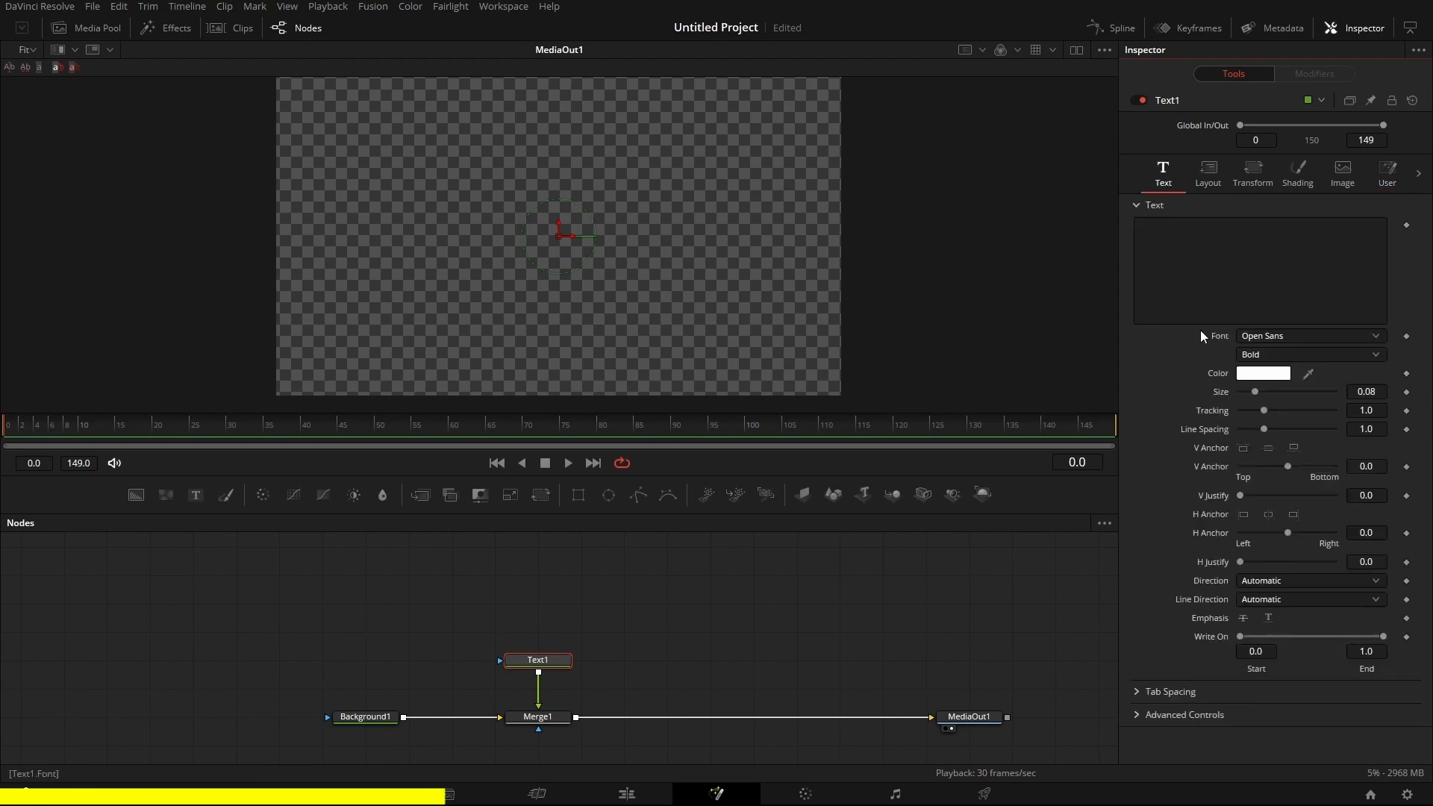
text(StyledText Box)
key(Return)
text(Outputs To The Viewer)
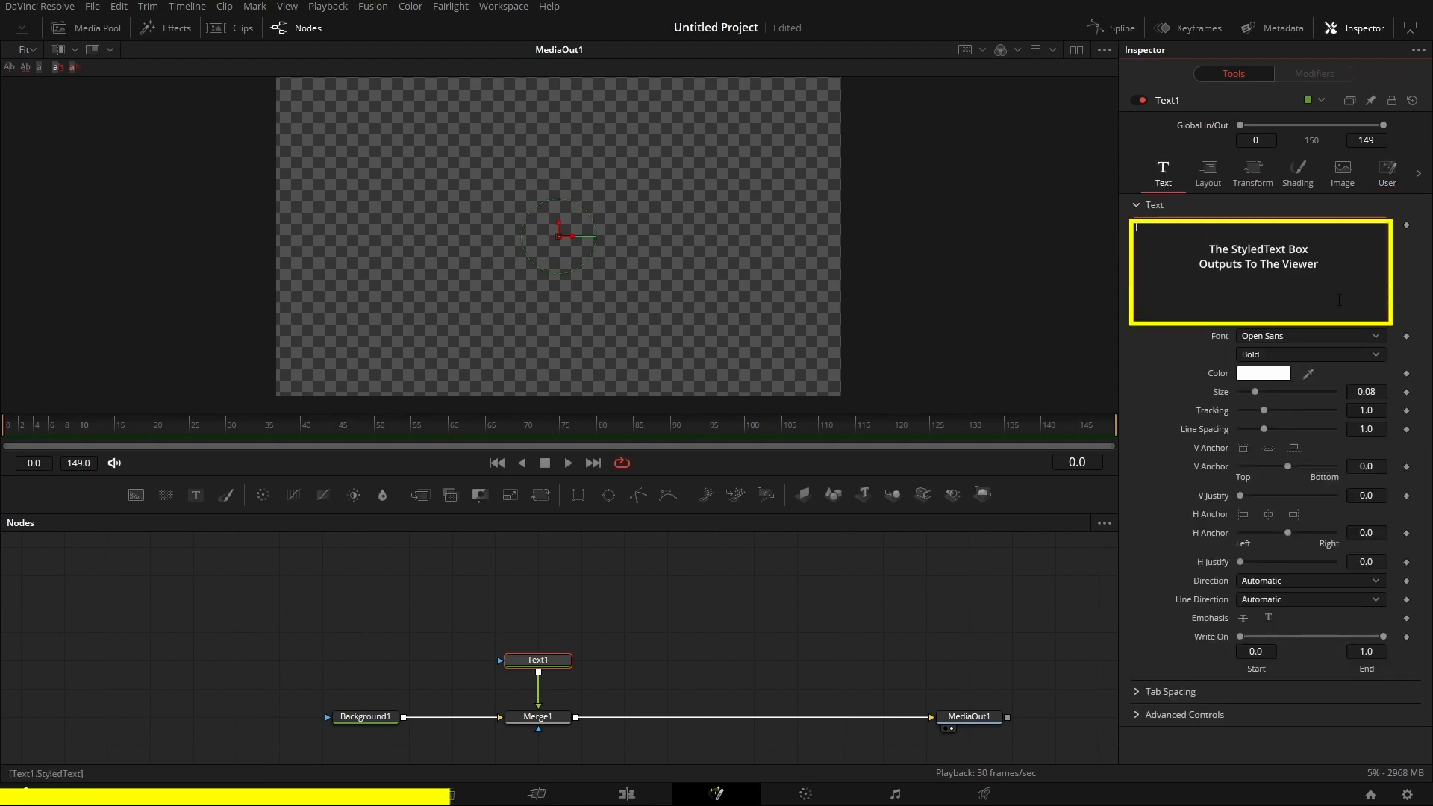
key(Return)
text(And The Node Output.)
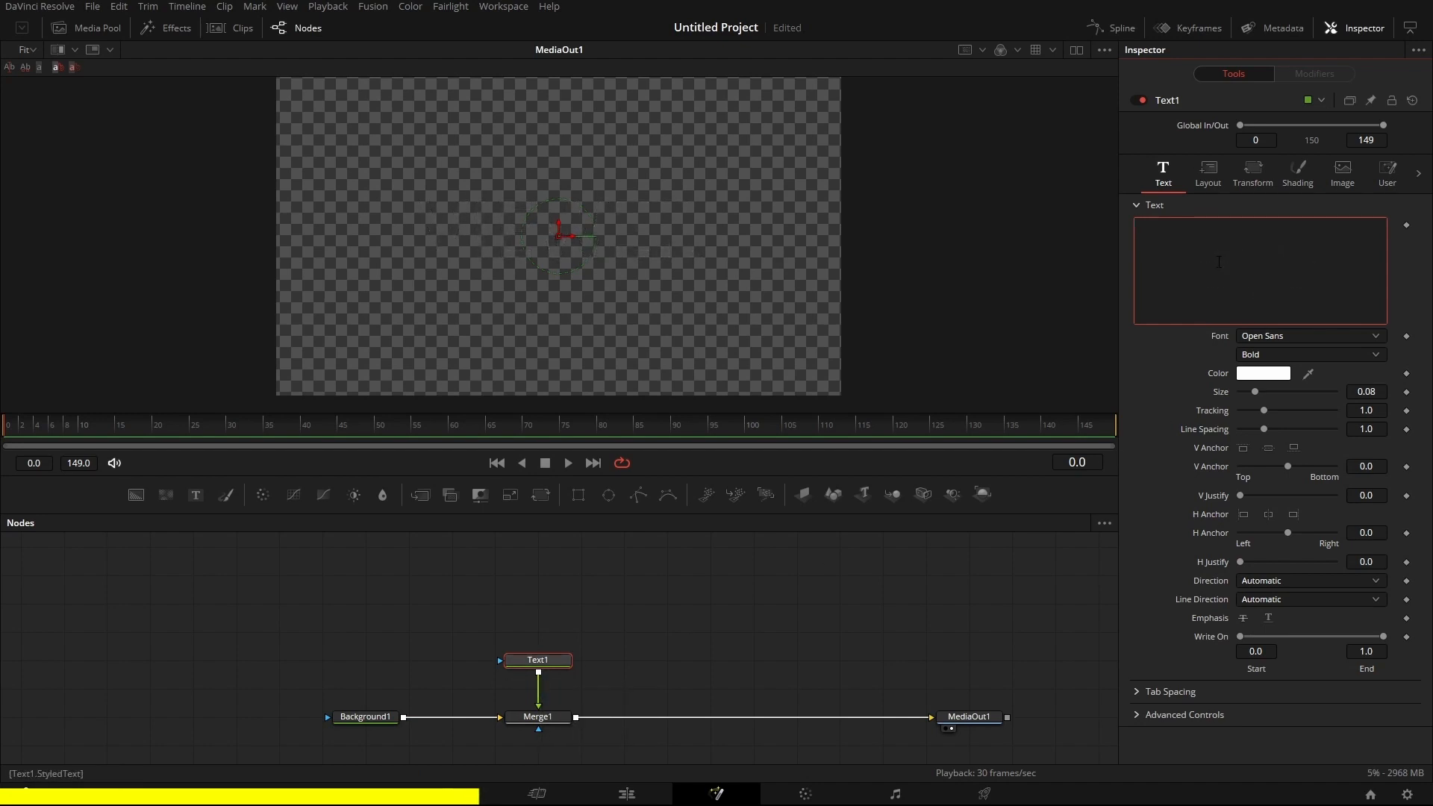
Add an expression to Text1's styled text and replace its default content with the string "$".
right_click(1177, 253)
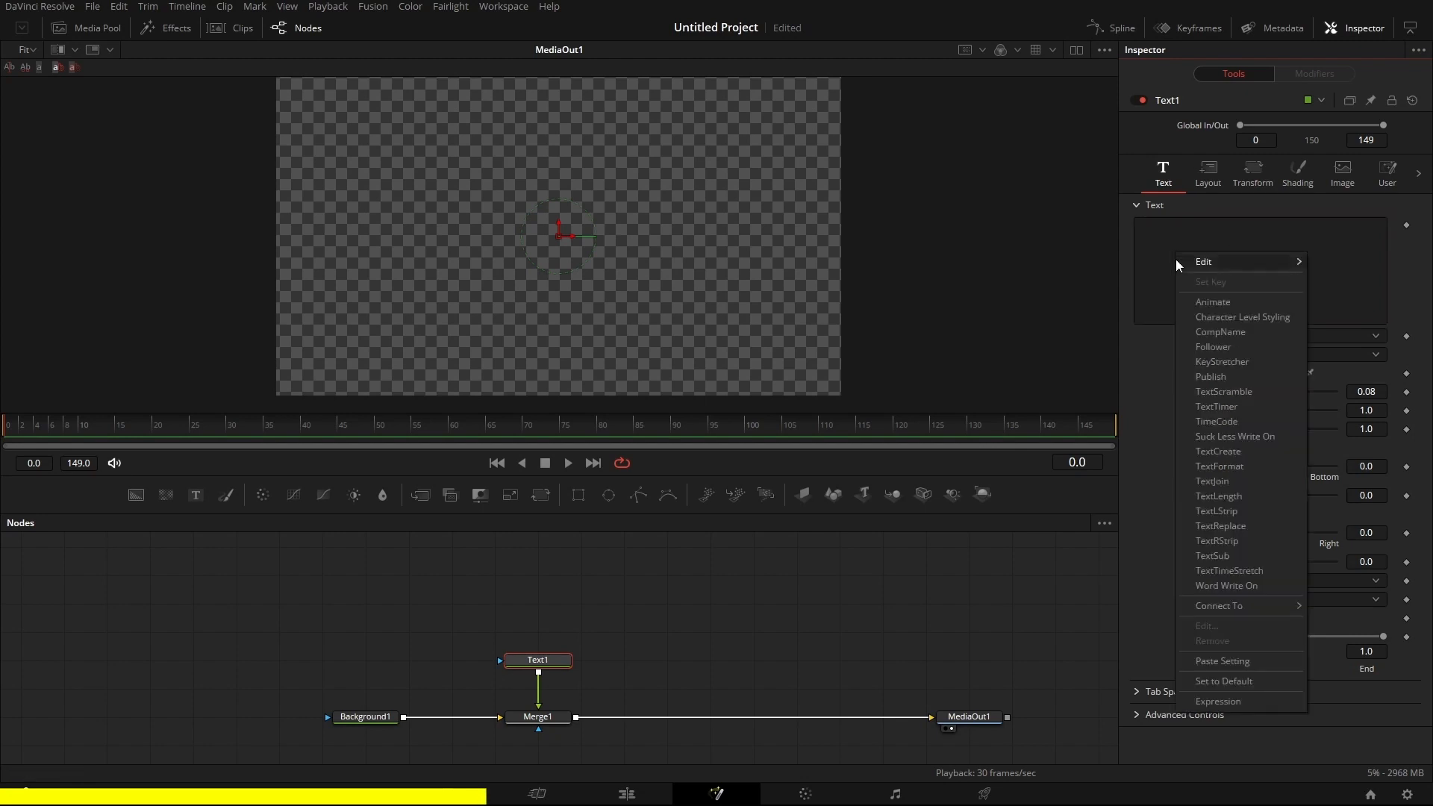
click(1226, 701)
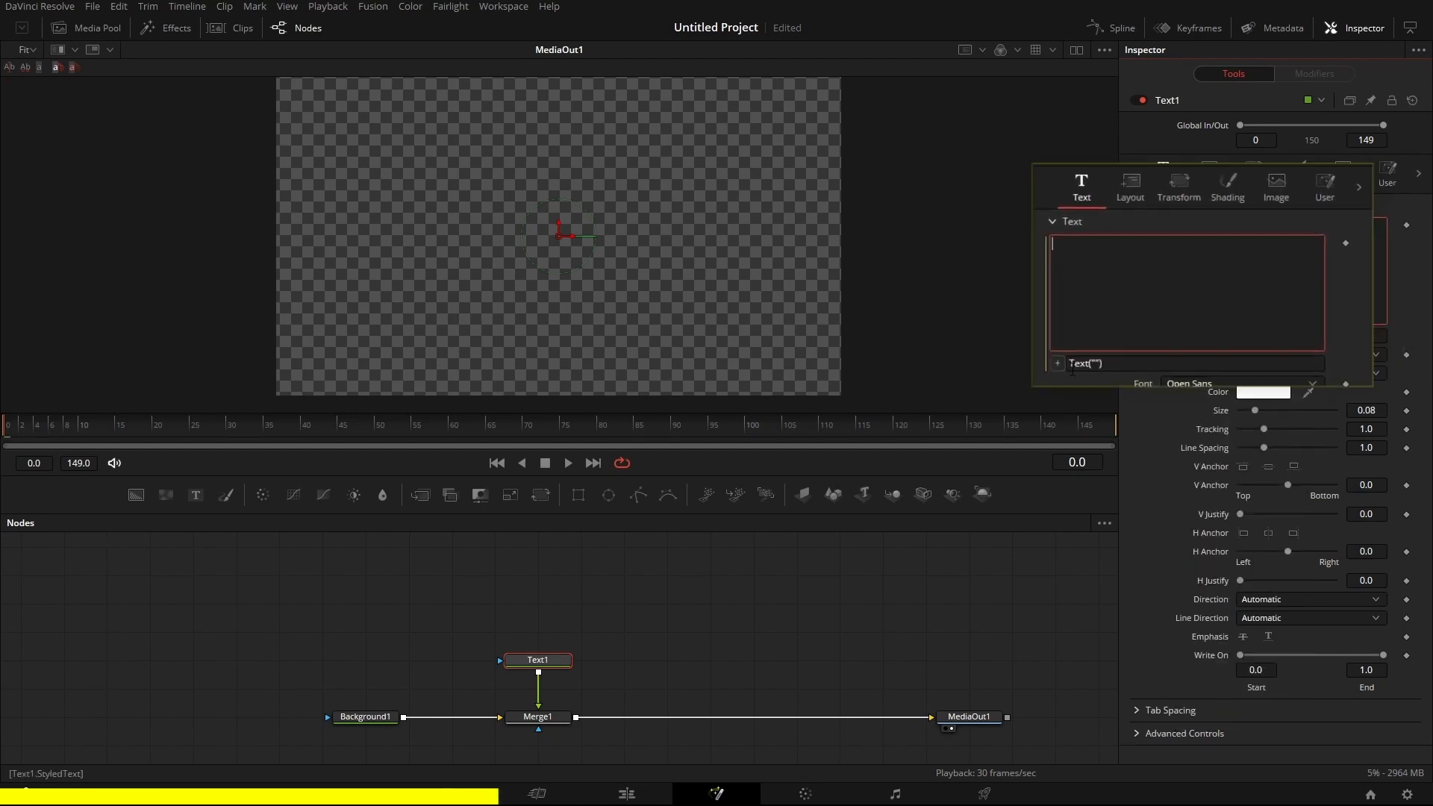
drag(1208, 338, 1118, 341)
key(BackSpace)
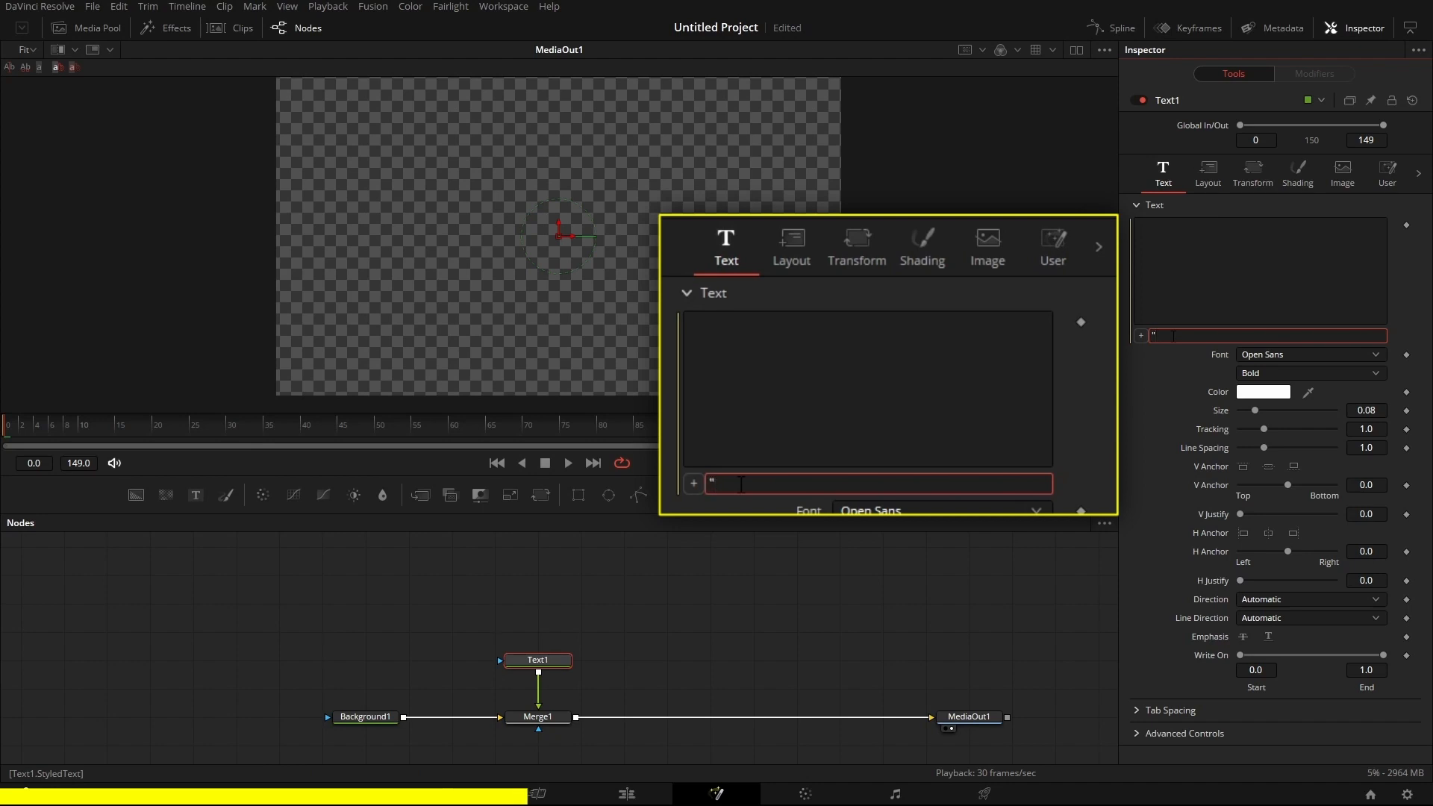
text($")
click(1192, 306)
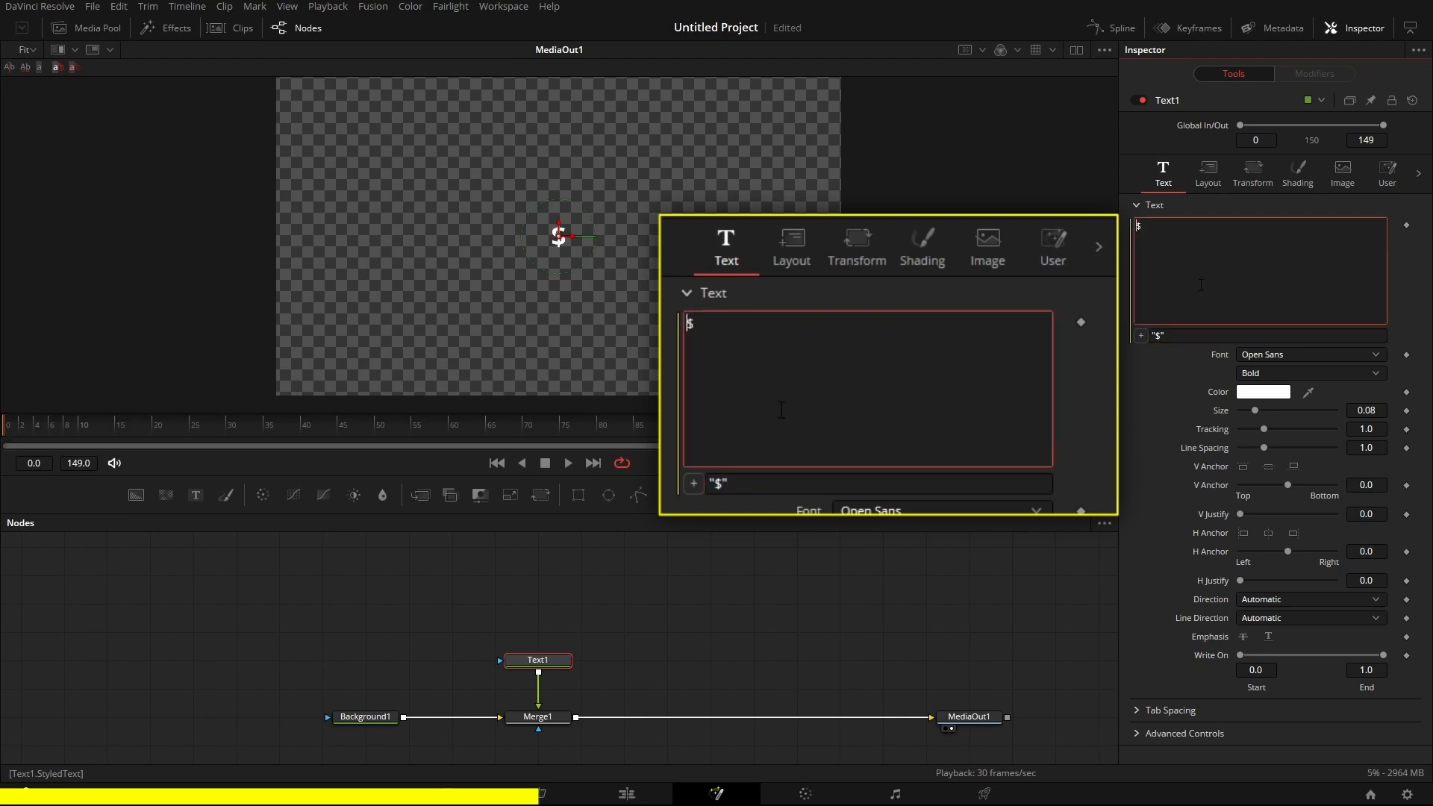
Append the Dollars control's value to the styled text expression so it reads "$" .. Dollars.Value.
click(1223, 335)
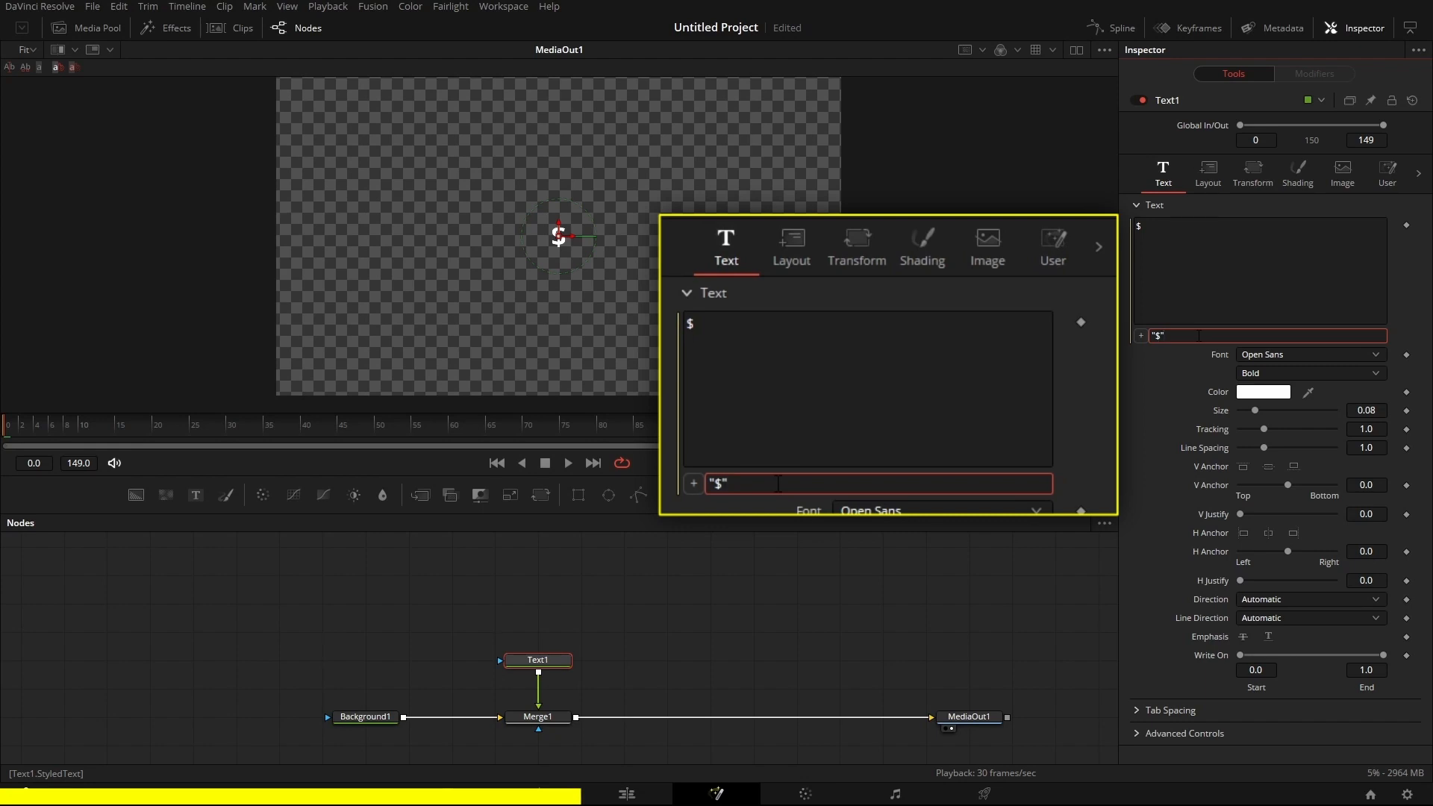
text(.. Dollars.Value)
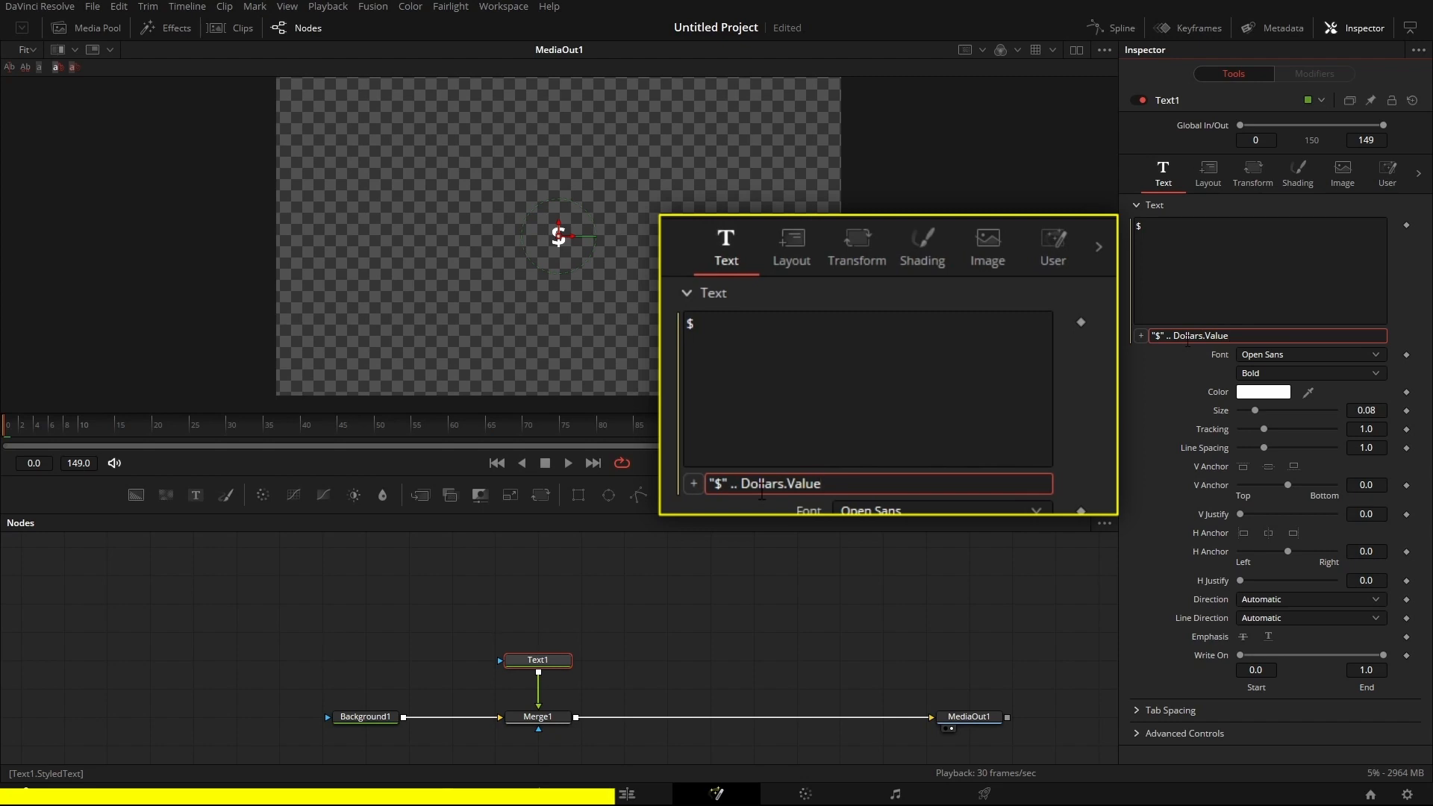
key(Return)
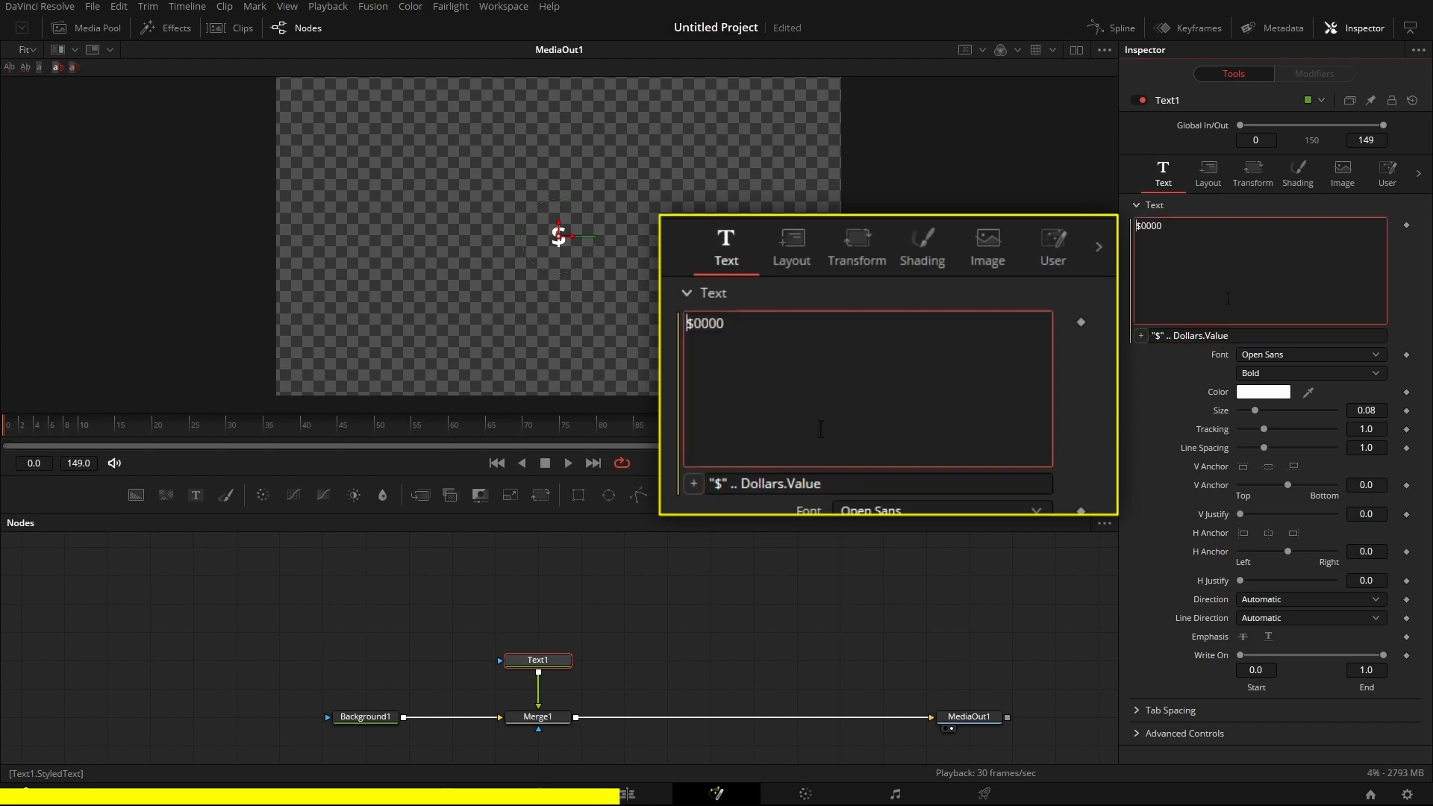
Test the Dollars control with the value 999, and undo that change.
click(1392, 171)
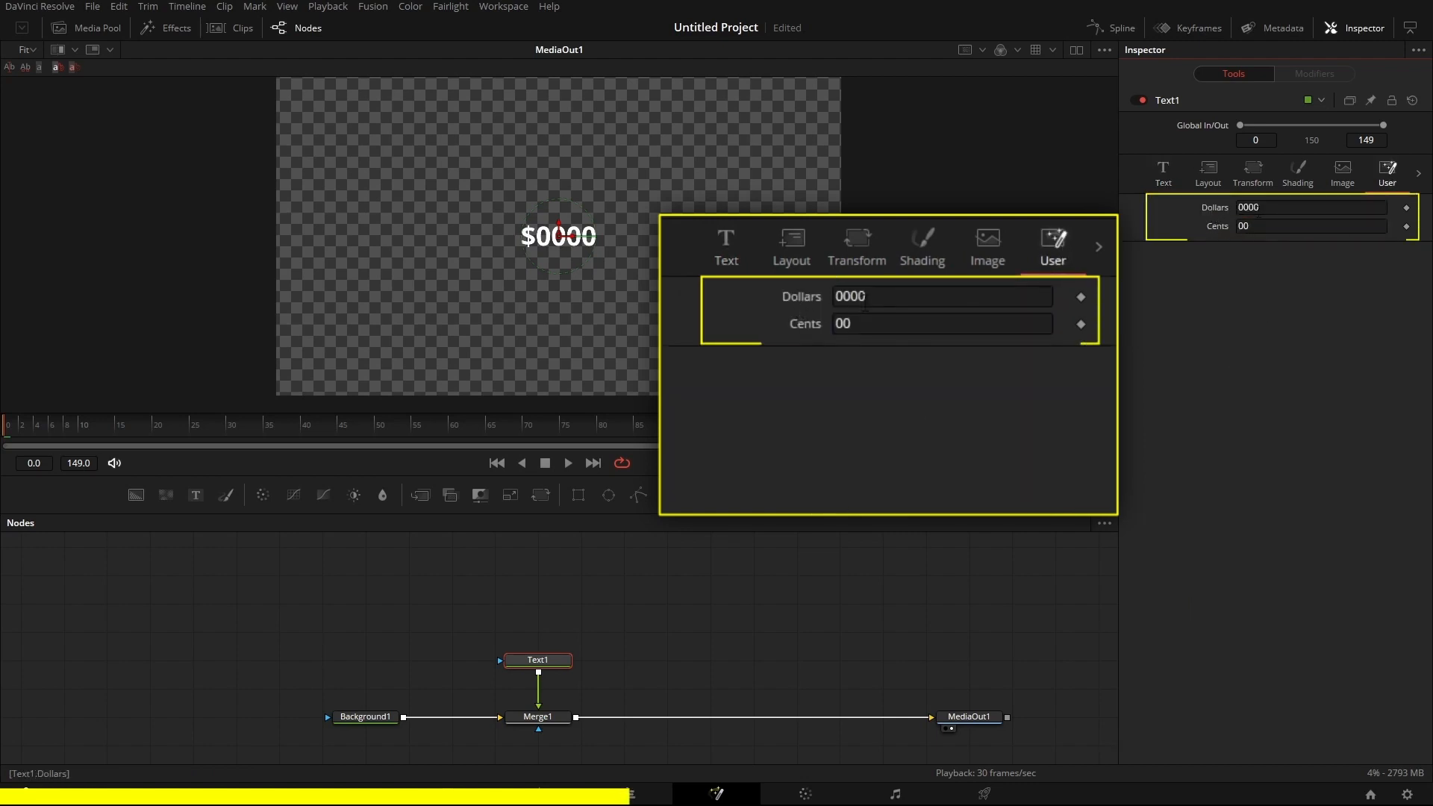
drag(1260, 208, 1238, 226)
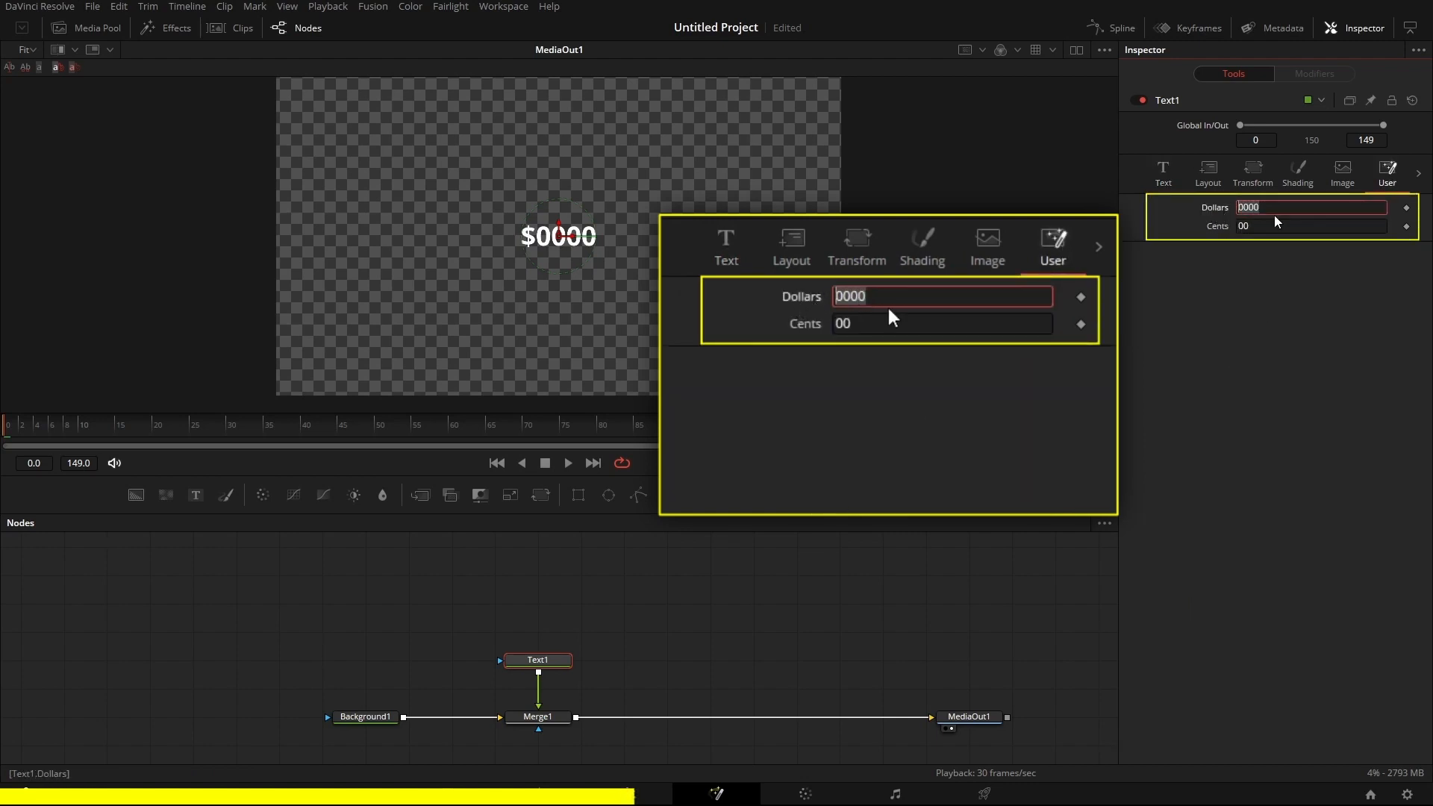
text(999)
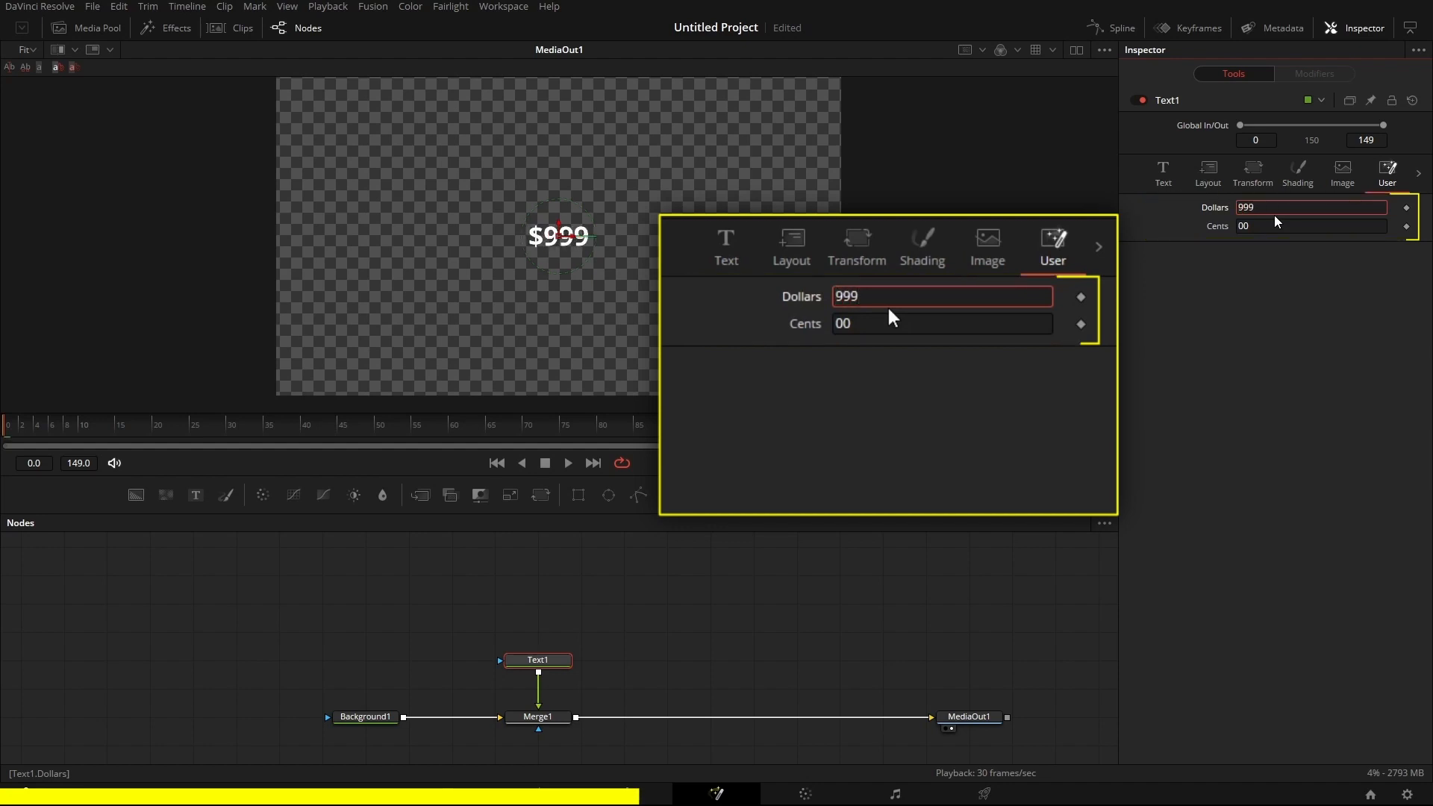
key(ctrl+z)
Extend Text1's styled text expression with a decimal point and the Cents value: "$" .. Dollars.Value .. "." .. Cents.Value.
click(1167, 173)
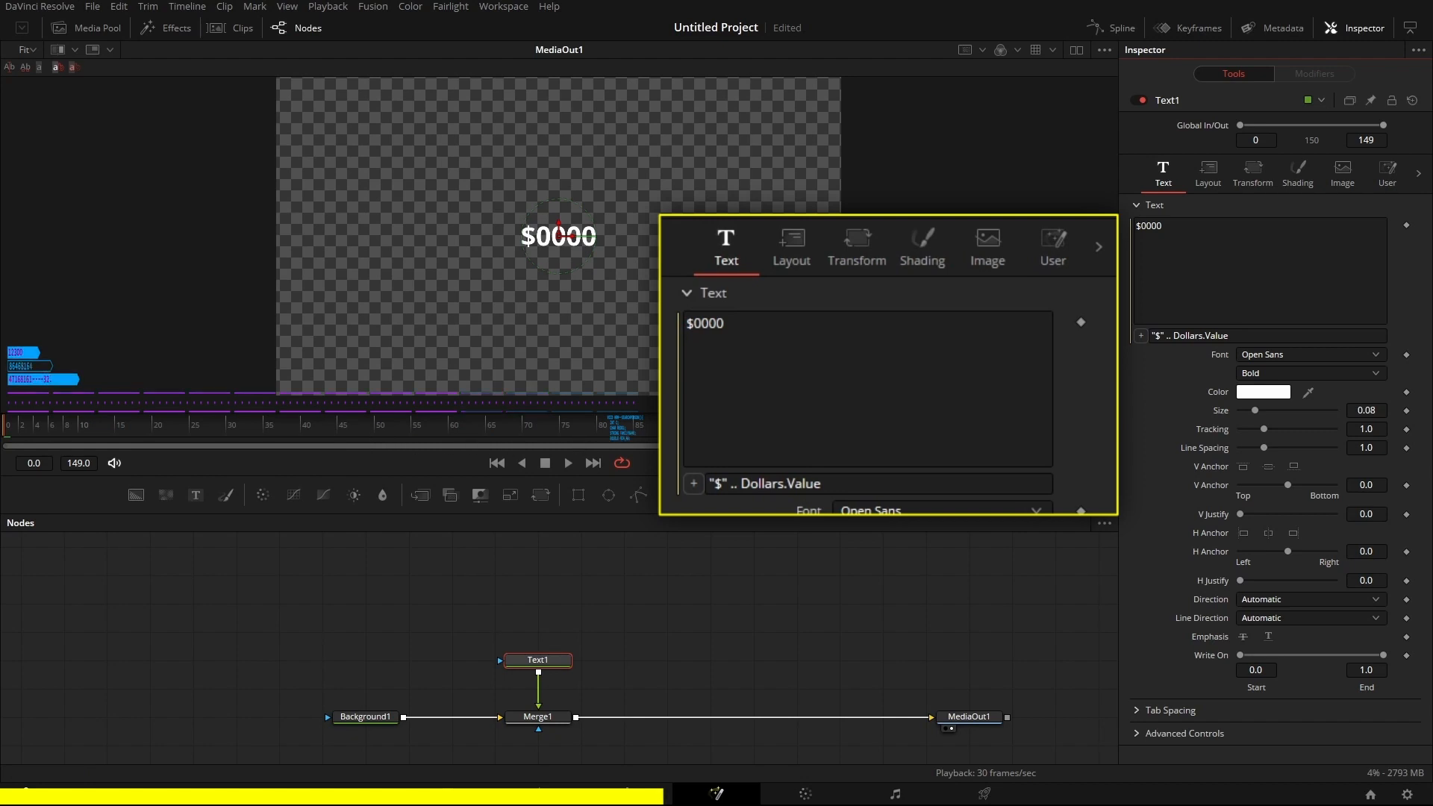
click(1282, 335)
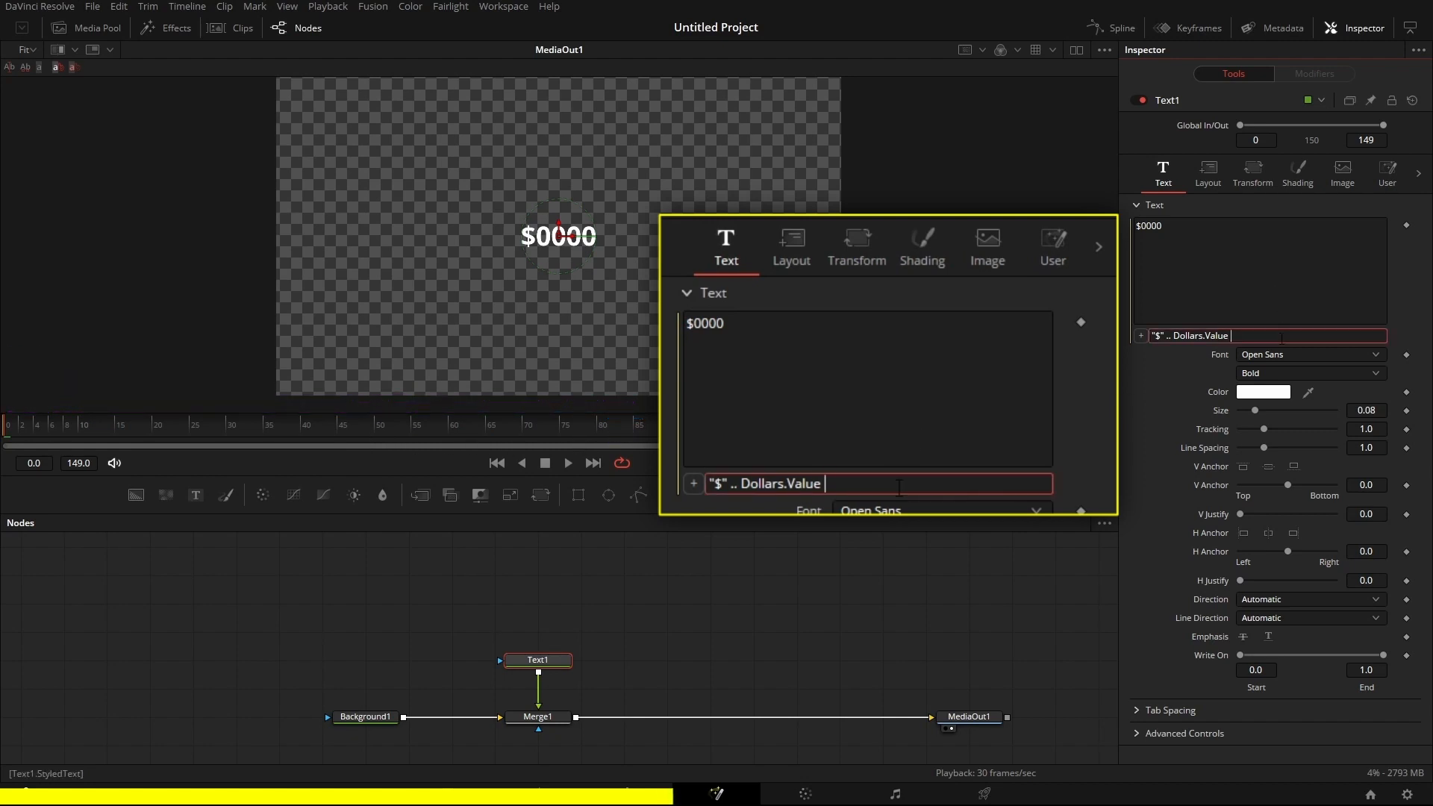
text(.. ".")
key(Return)
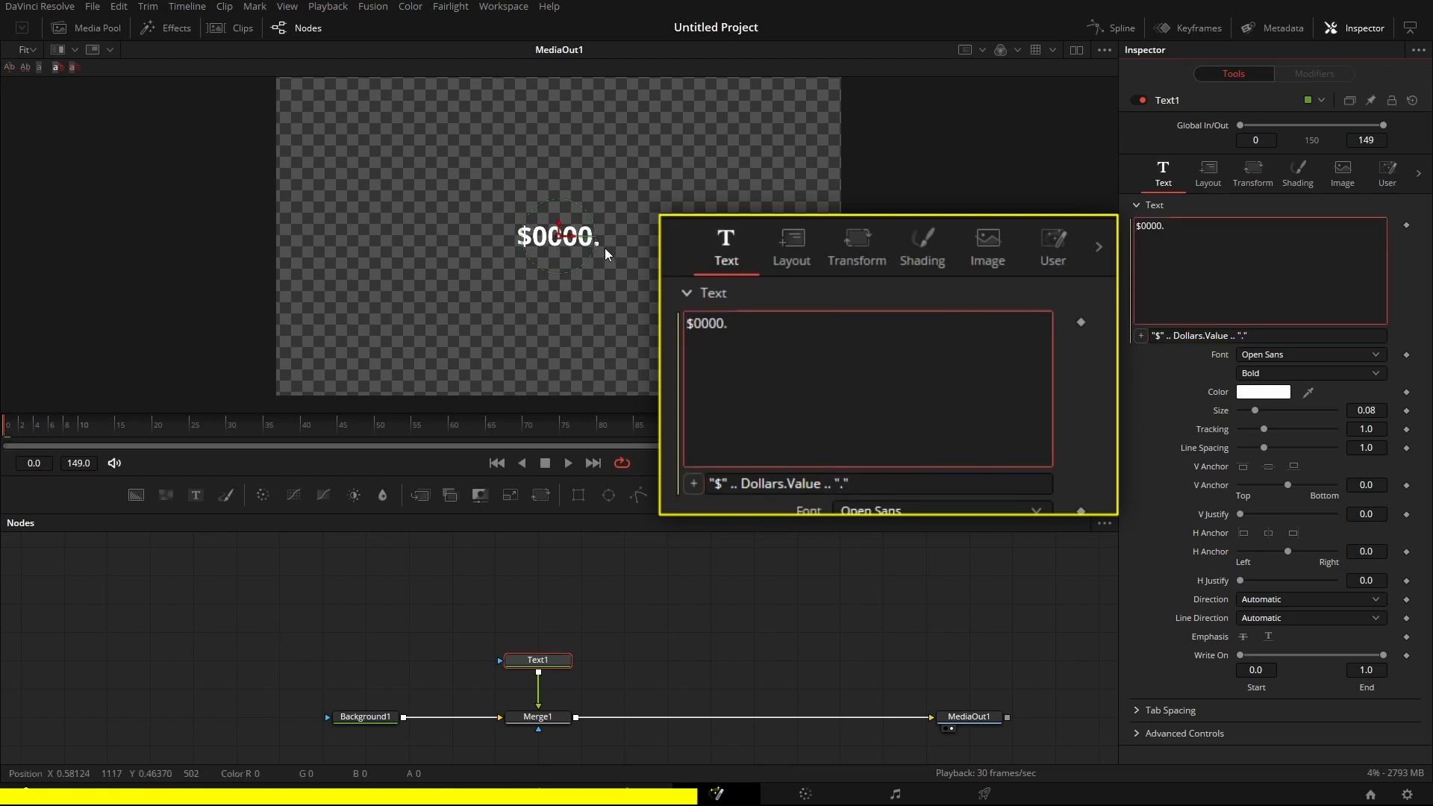
click(1274, 336)
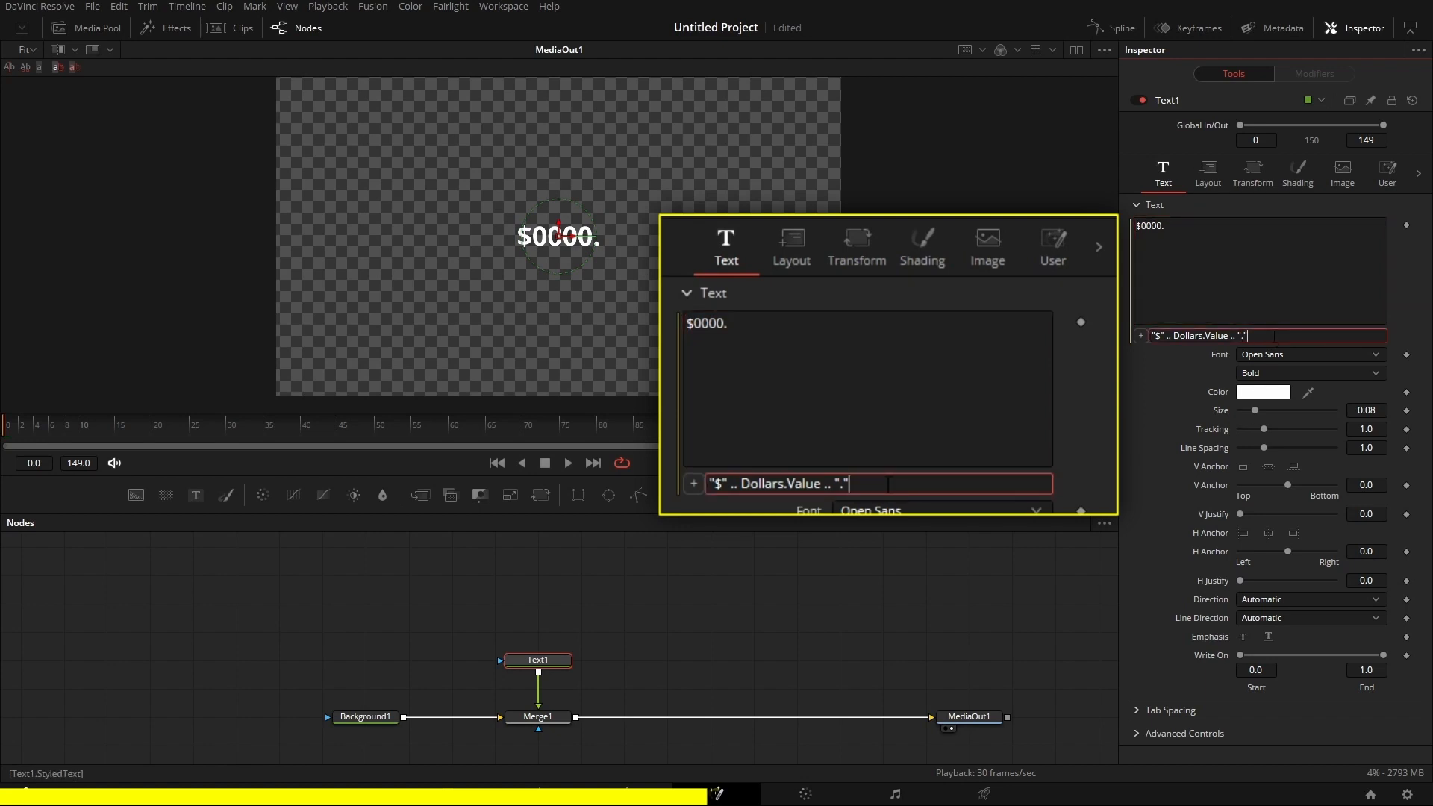
text(.. Cents.Value)
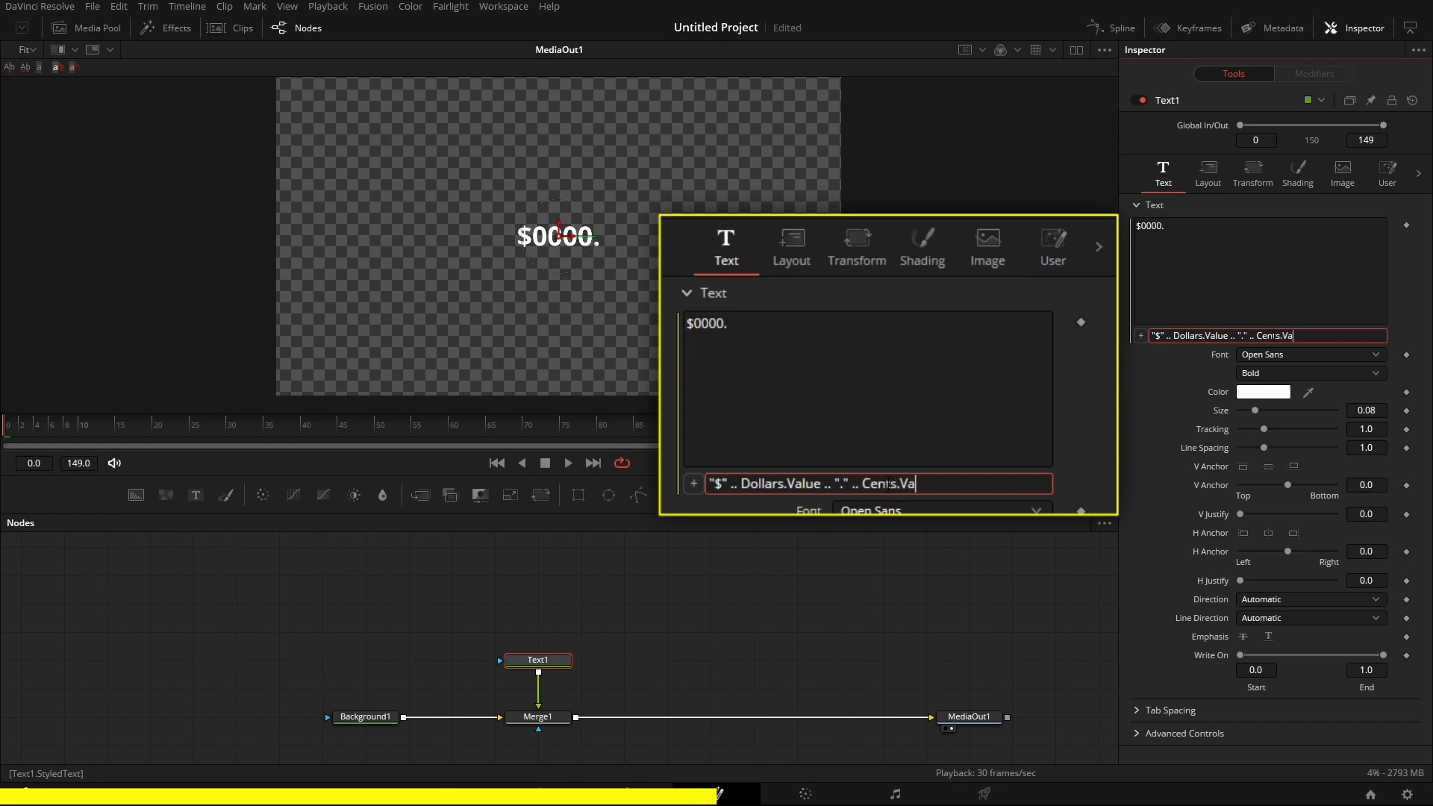
key(Return)
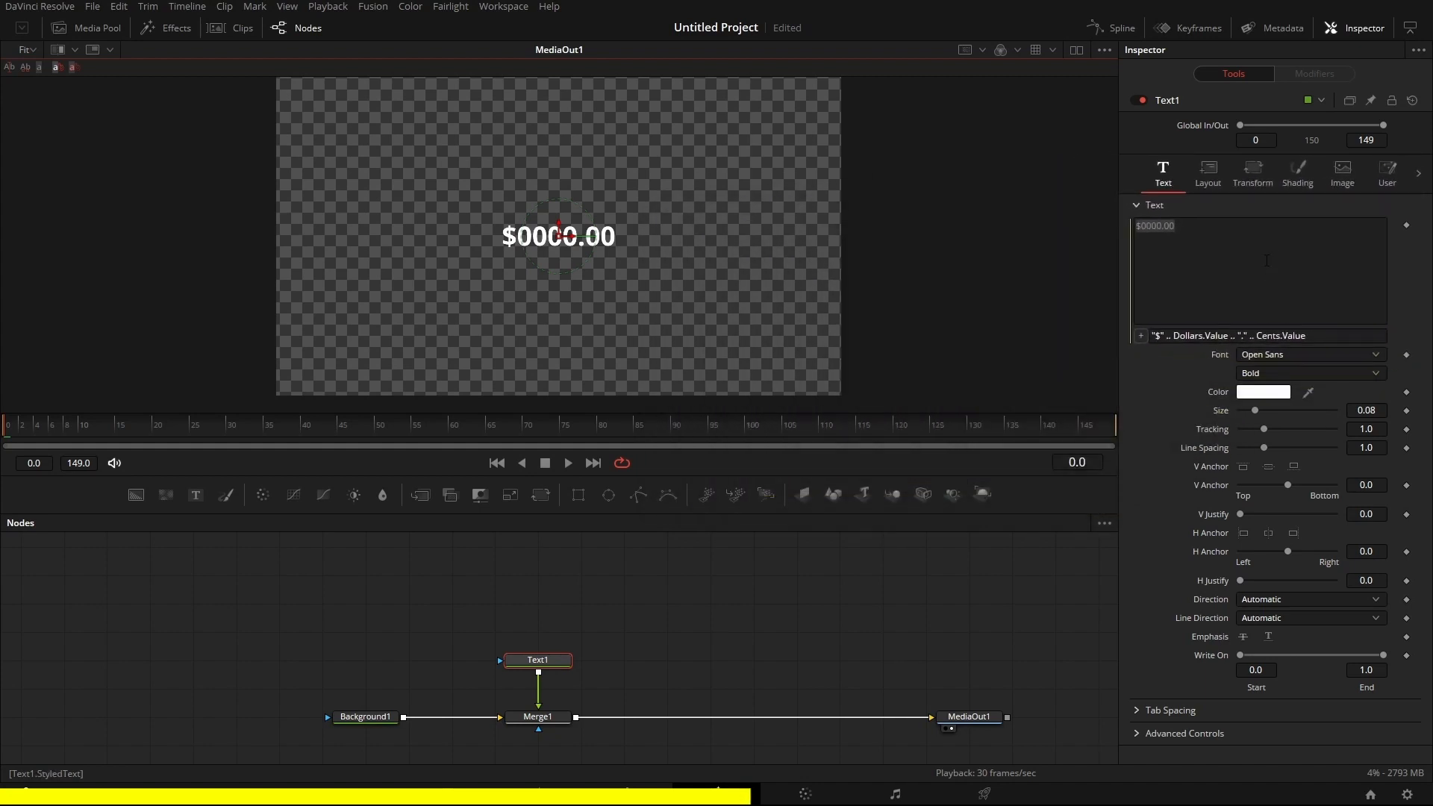
click(1388, 173)
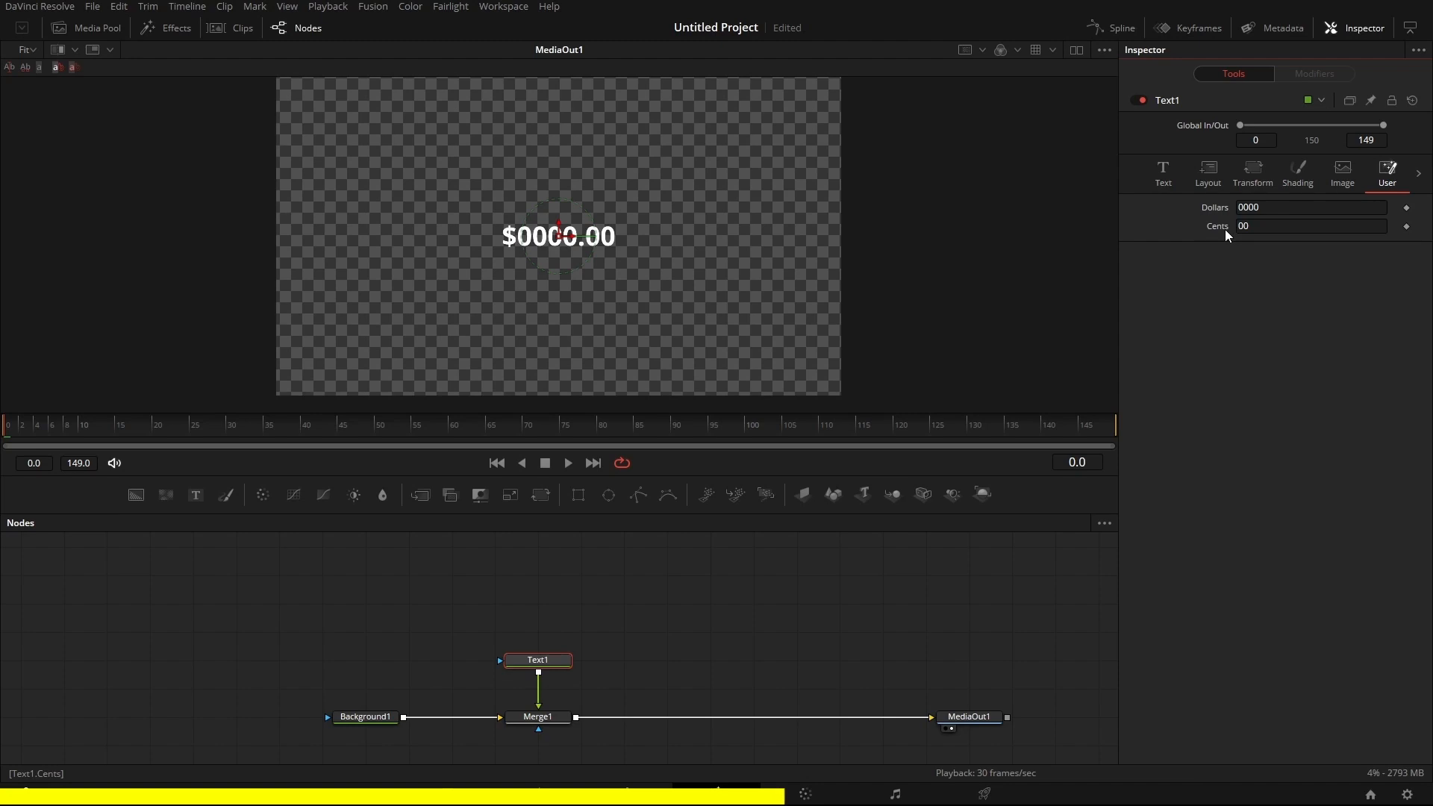
click(1285, 207)
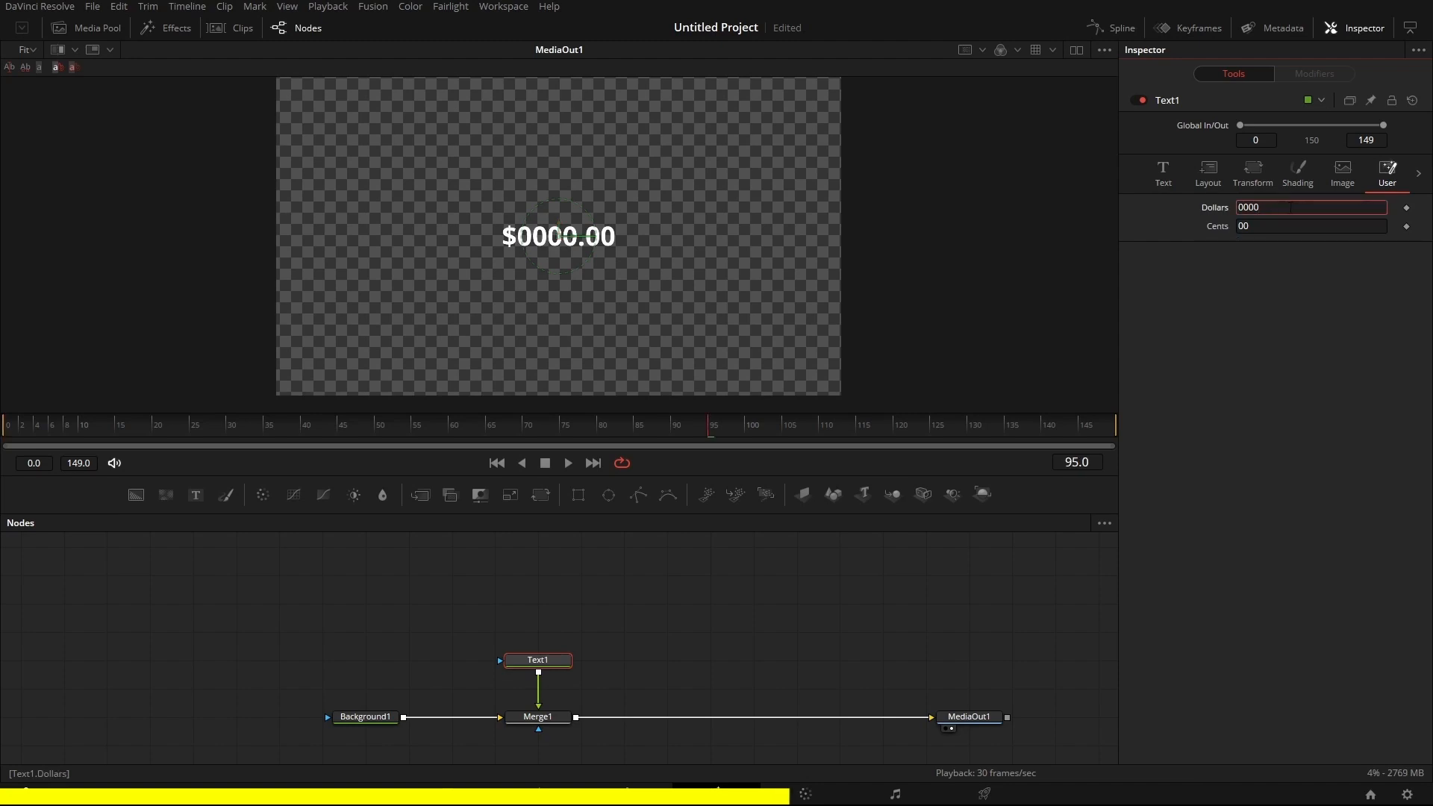
right_click(1291, 208)
click(1329, 349)
click(1317, 74)
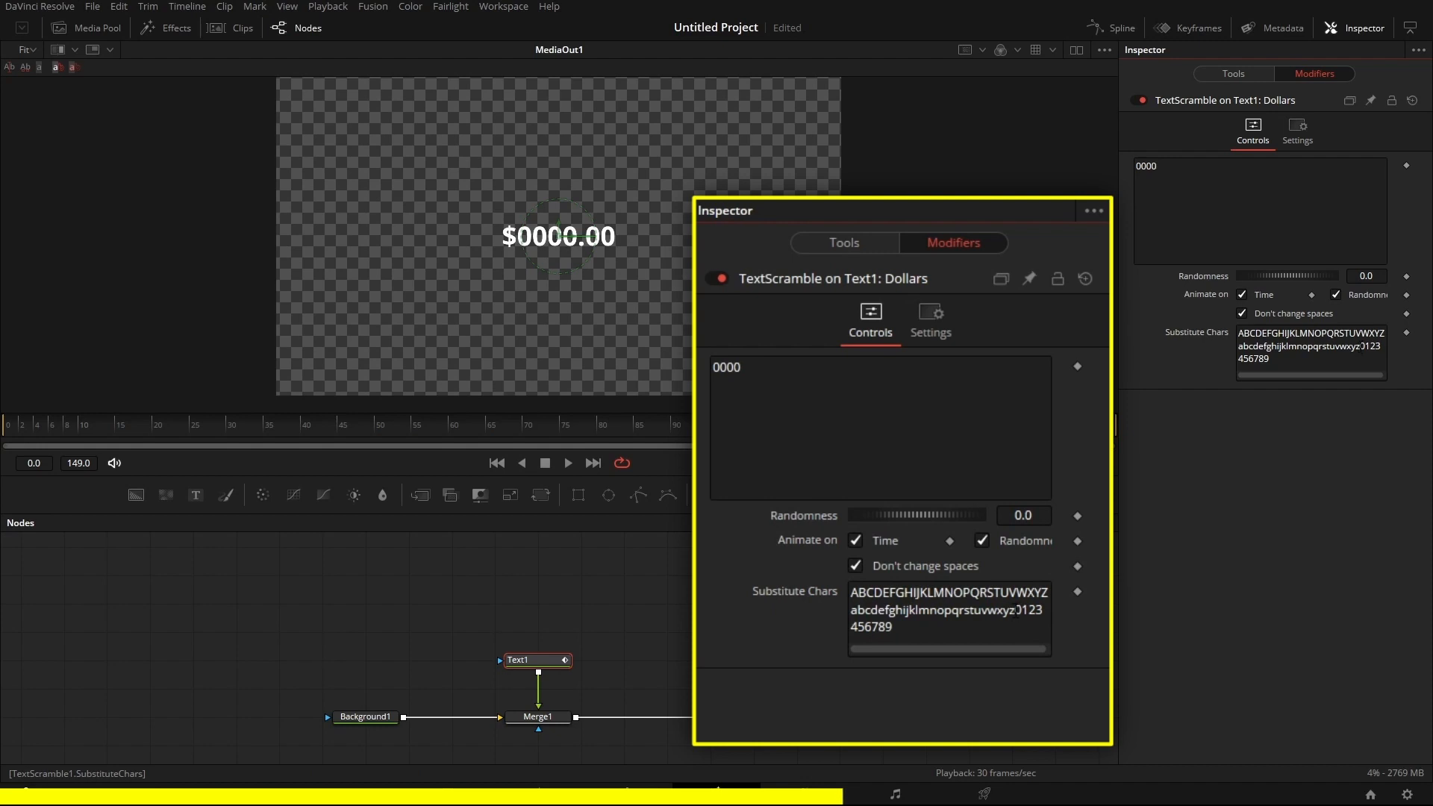
drag(1014, 618, 843, 598)
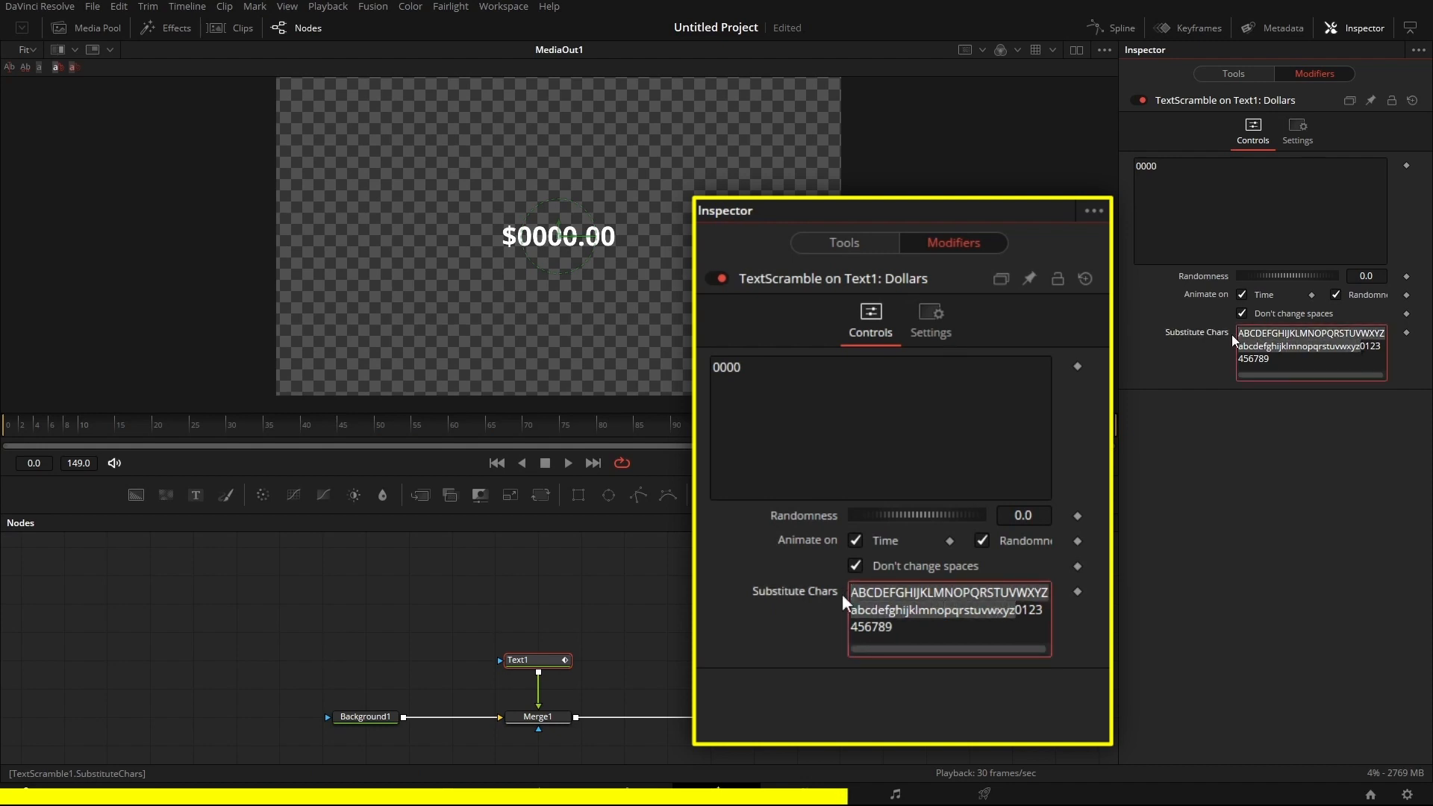
key(BackSpace)
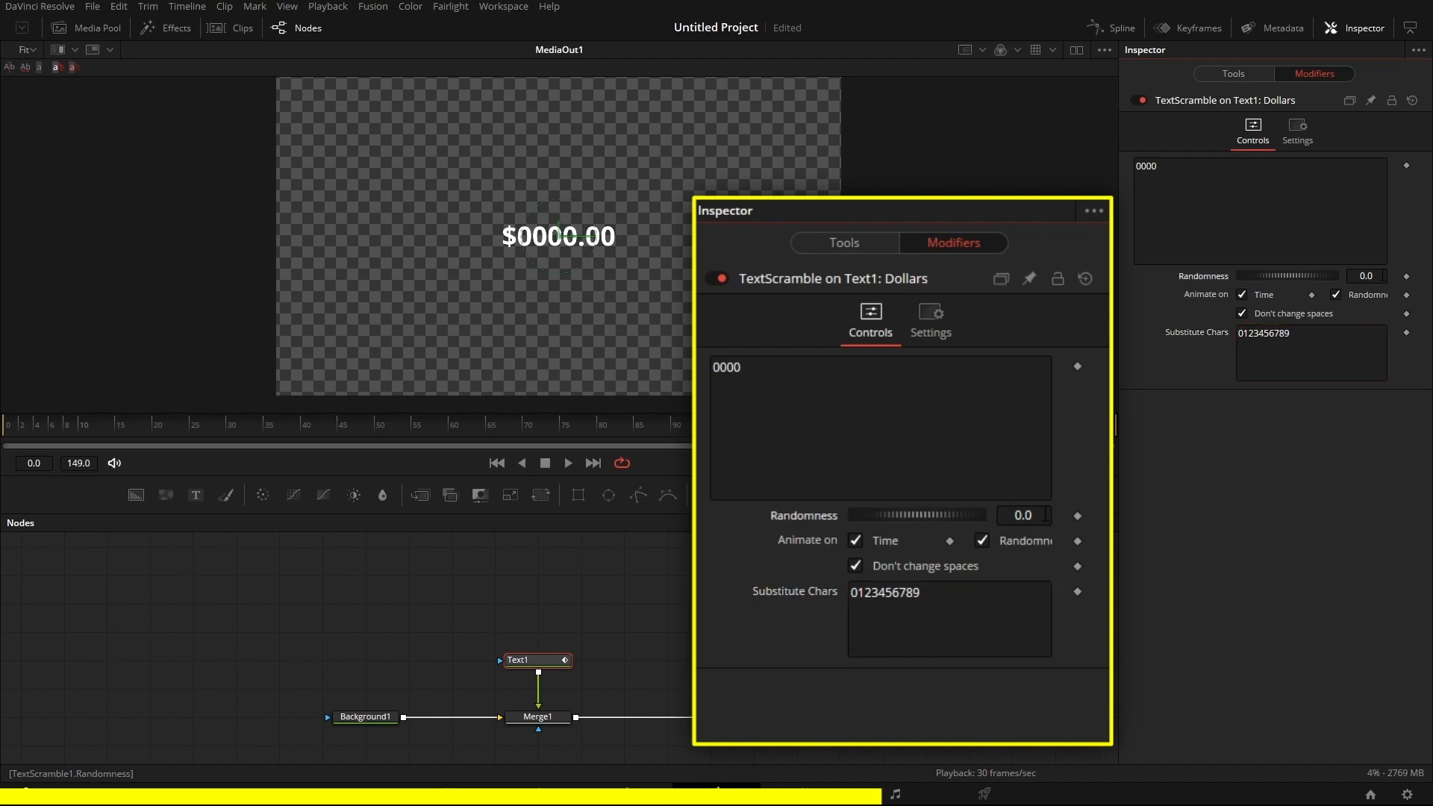
Try Randomness values of 0.01 and 1 on the Dollars TextScramble modifier.
click(1046, 515)
text(0.01)
key(Return)
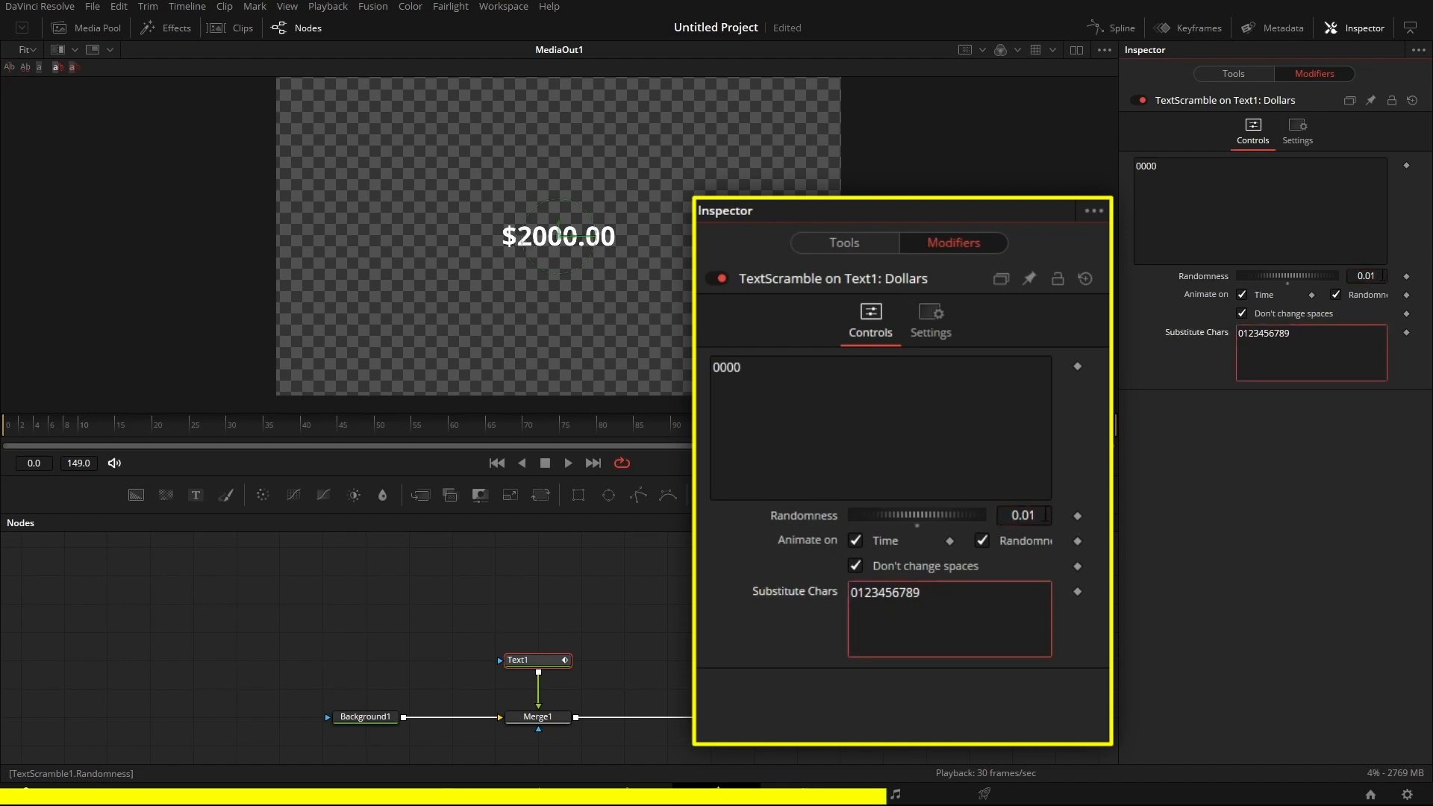
click(1046, 515)
text(1)
key(Return)
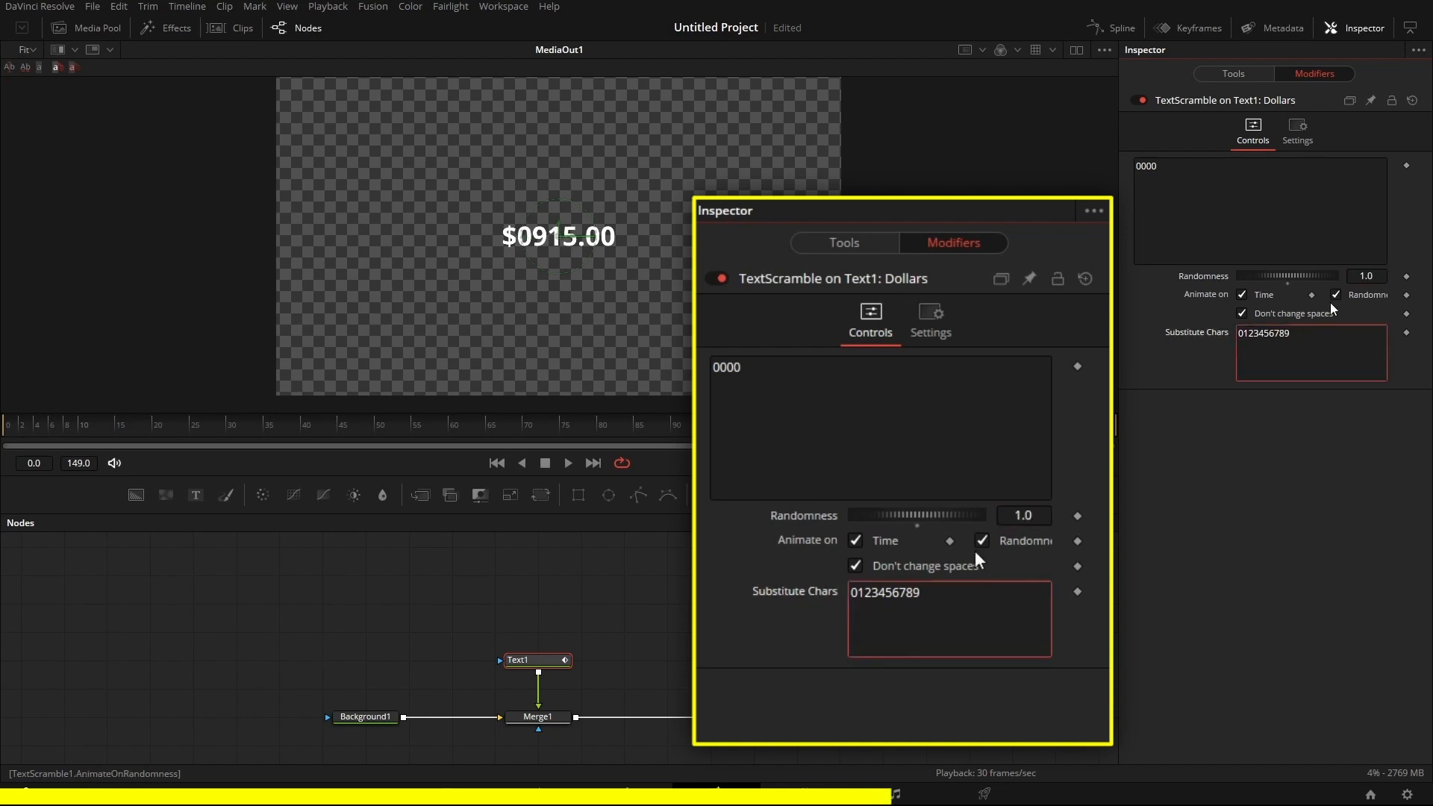
Play the composition from the first frame to preview the scrambling dollar digits, and stop playback.
click(505, 461)
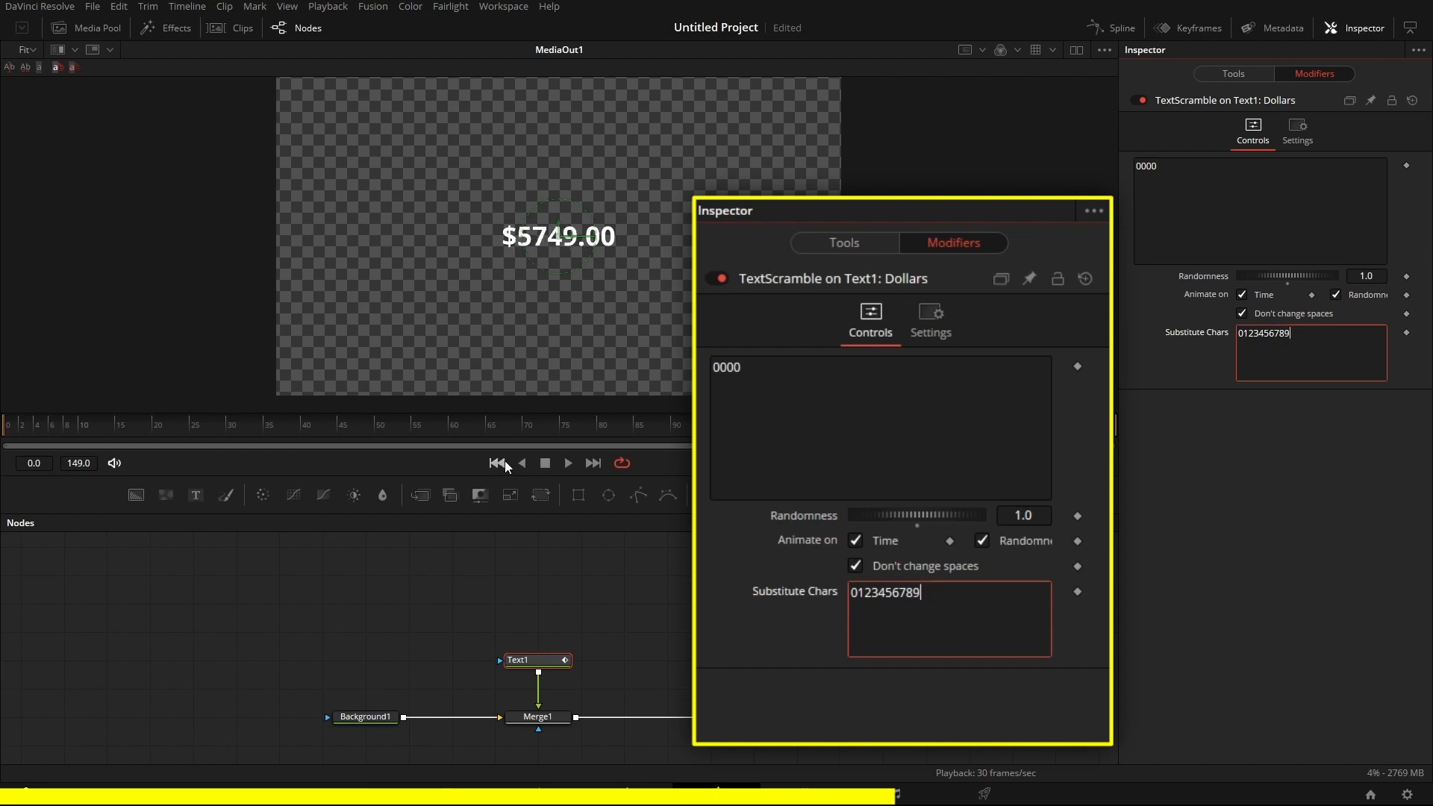
click(567, 463)
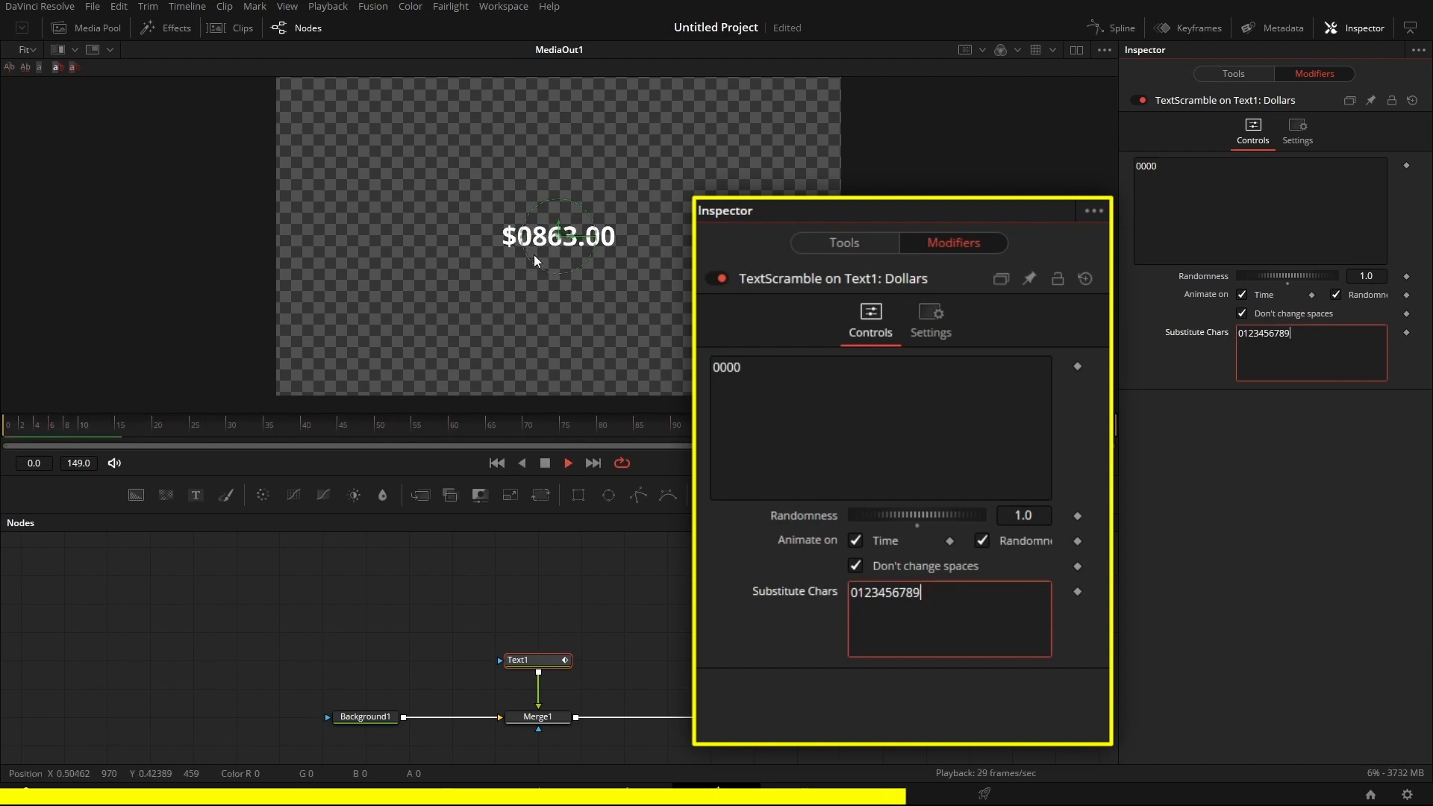
click(545, 463)
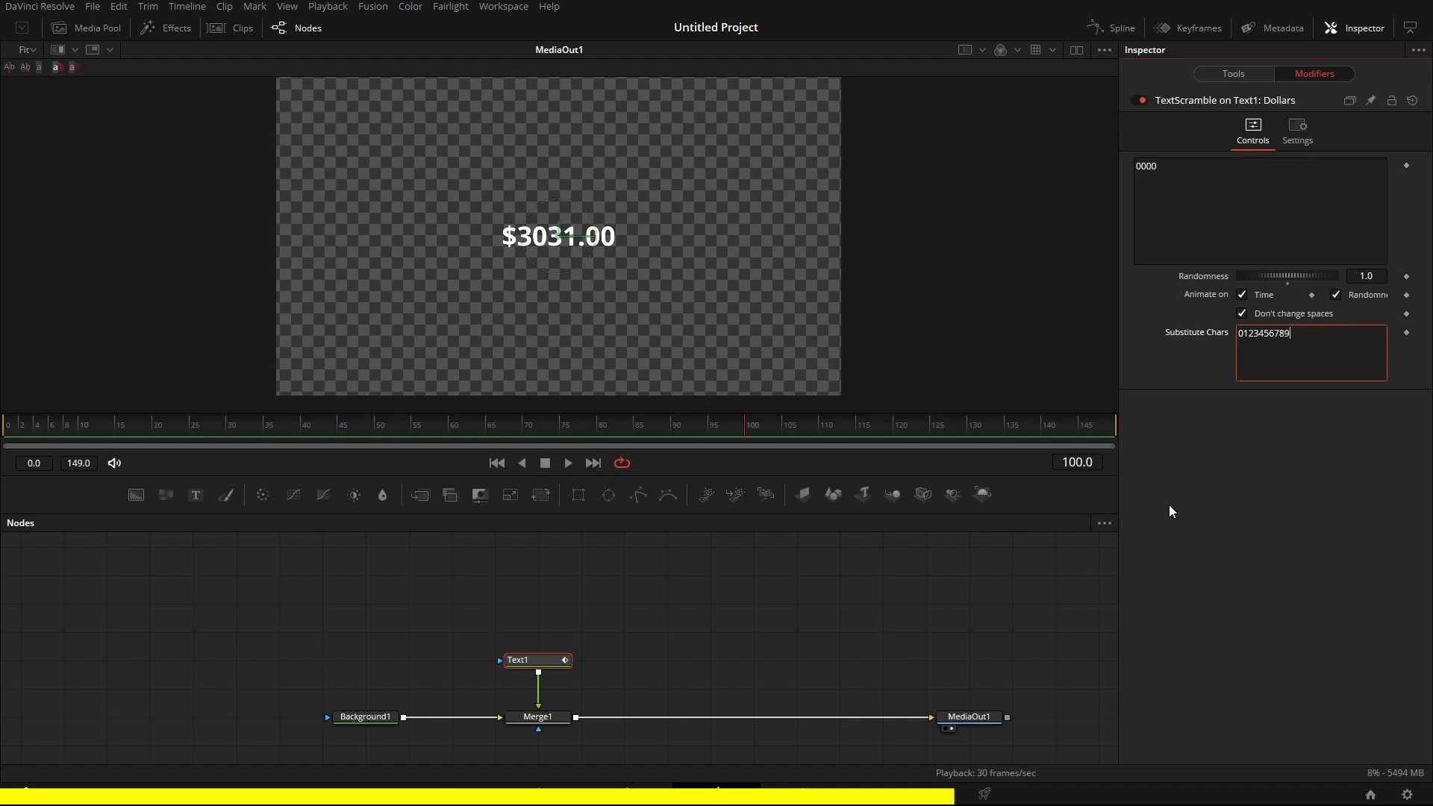
Apply a TextScramble modifier to Text1's Cents control and open the modifier's settings.
click(1244, 76)
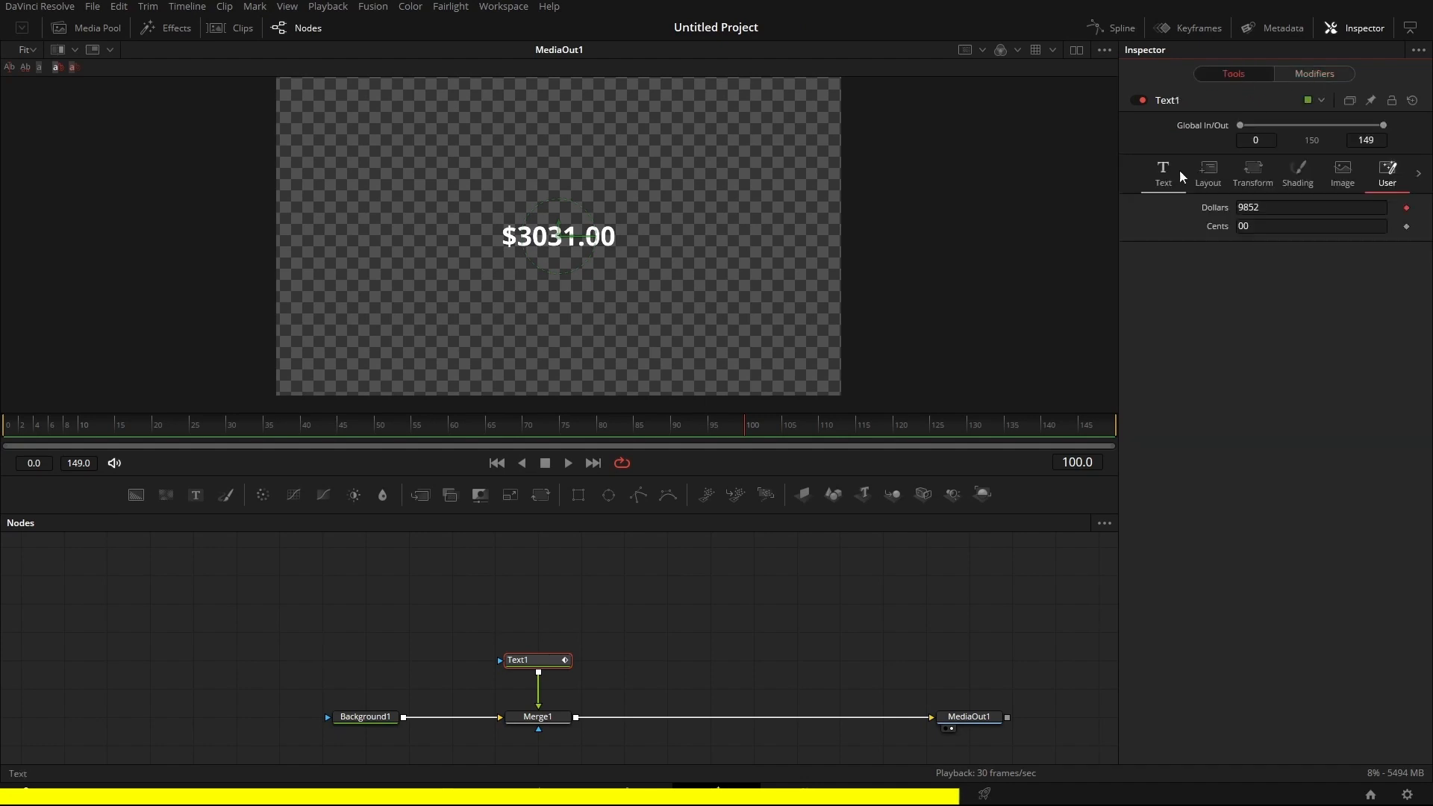
right_click(1284, 228)
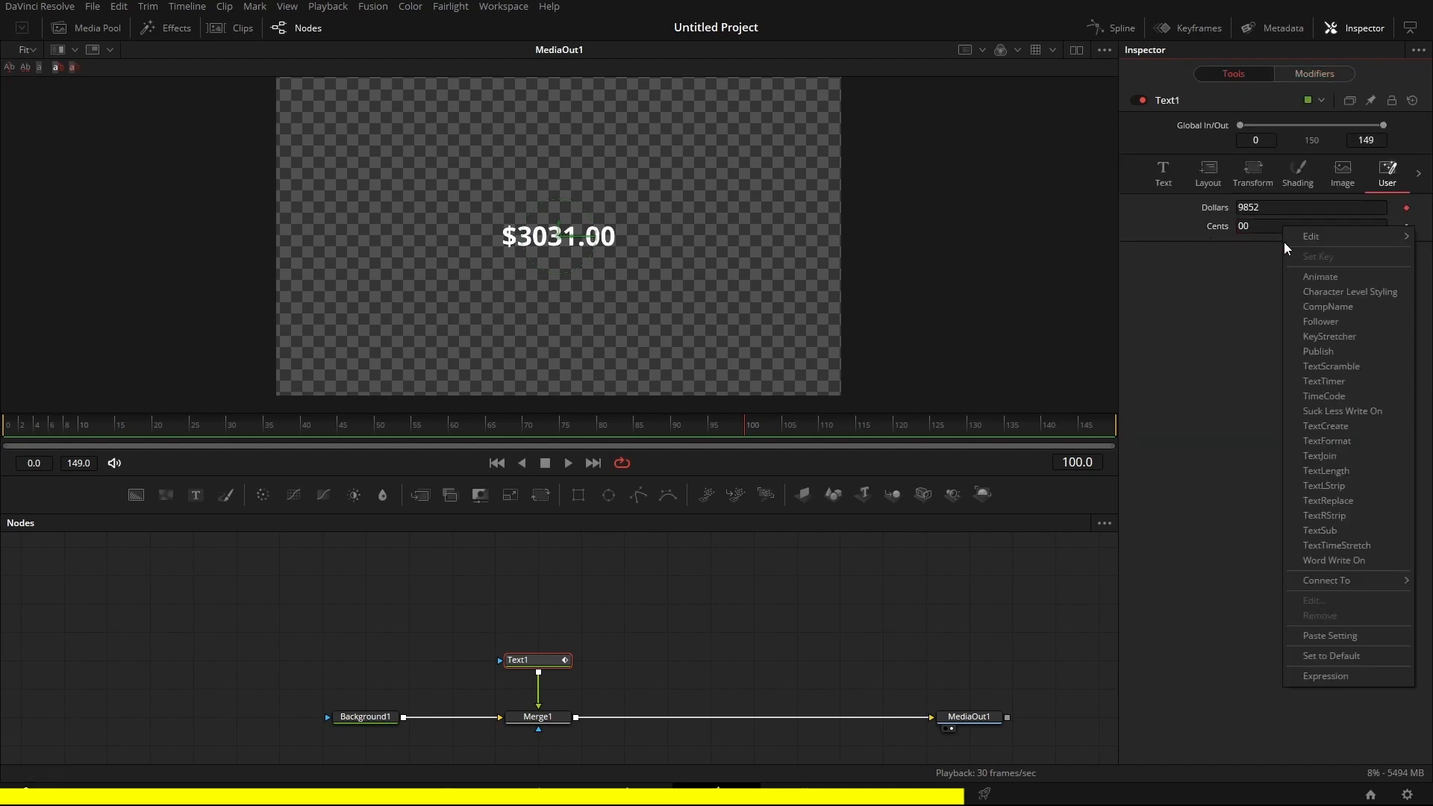
click(1319, 366)
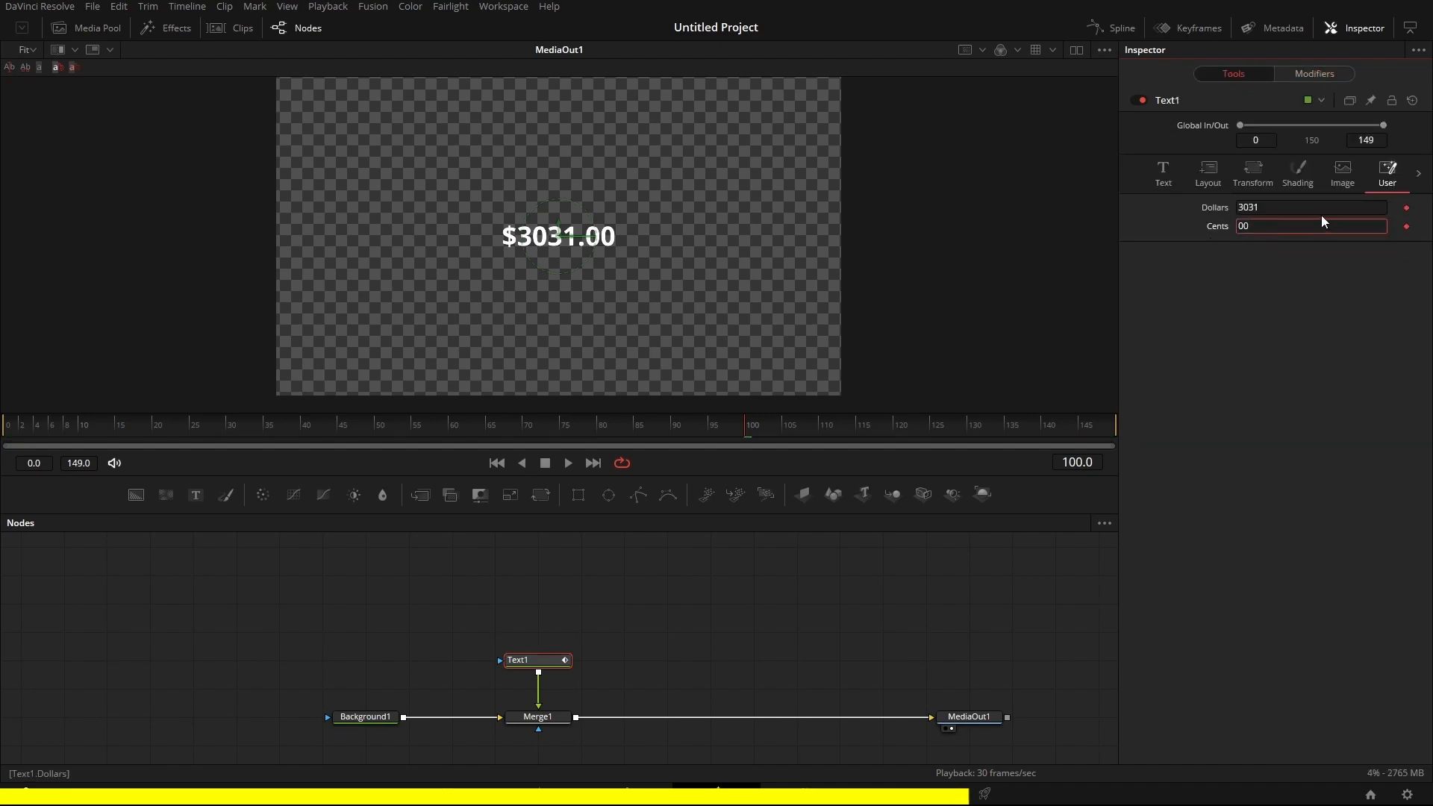
click(1312, 78)
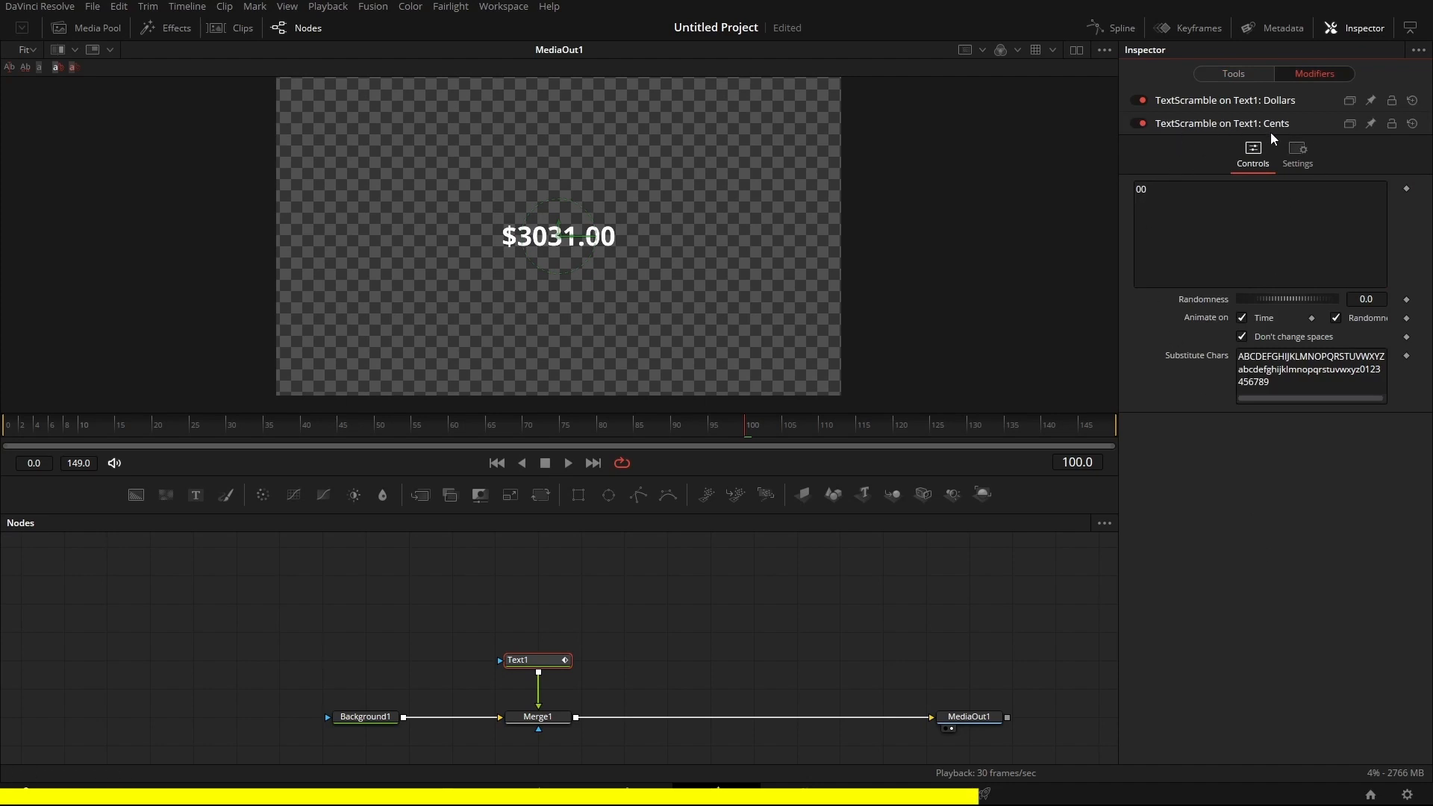
drag(1361, 370, 1233, 358)
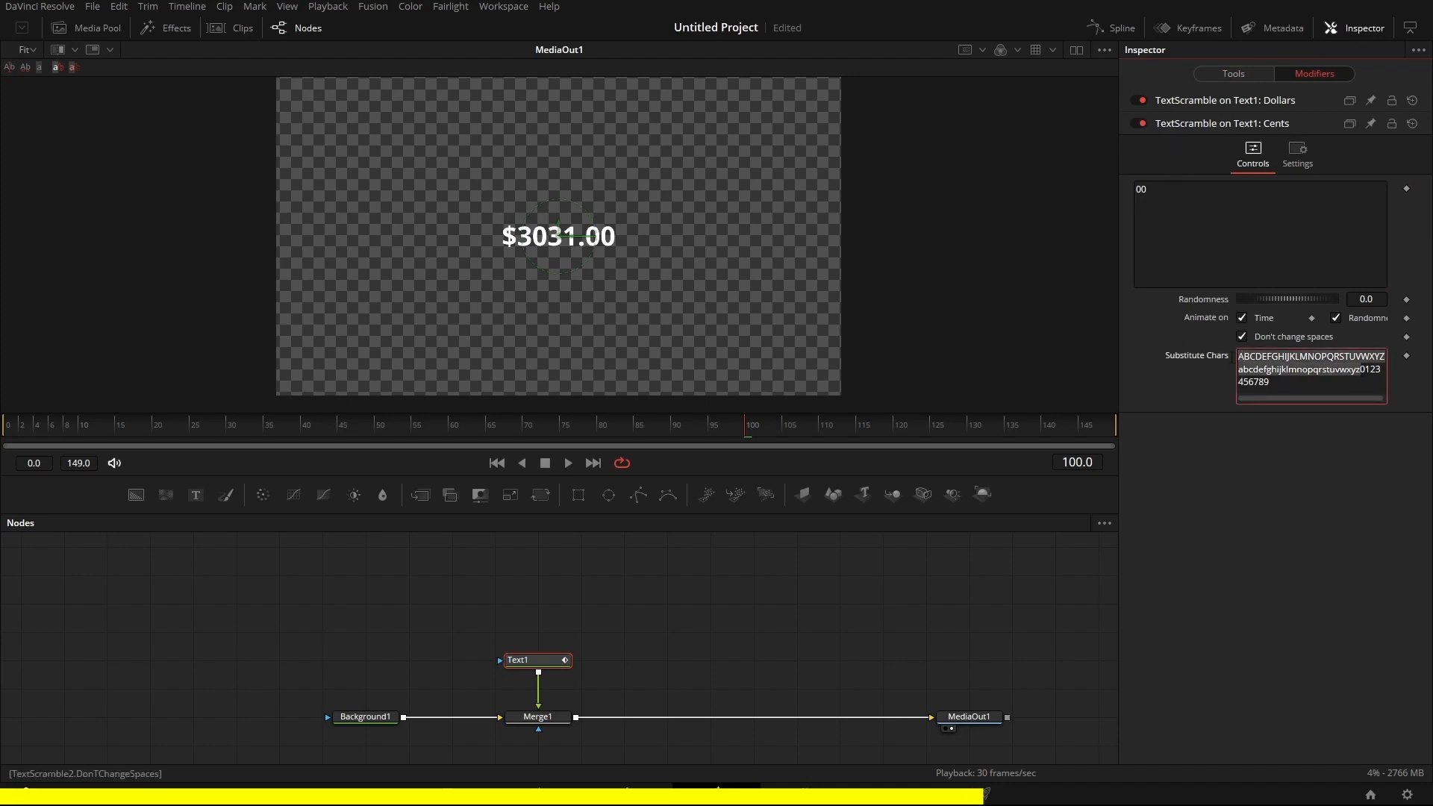
key(BackSpace)
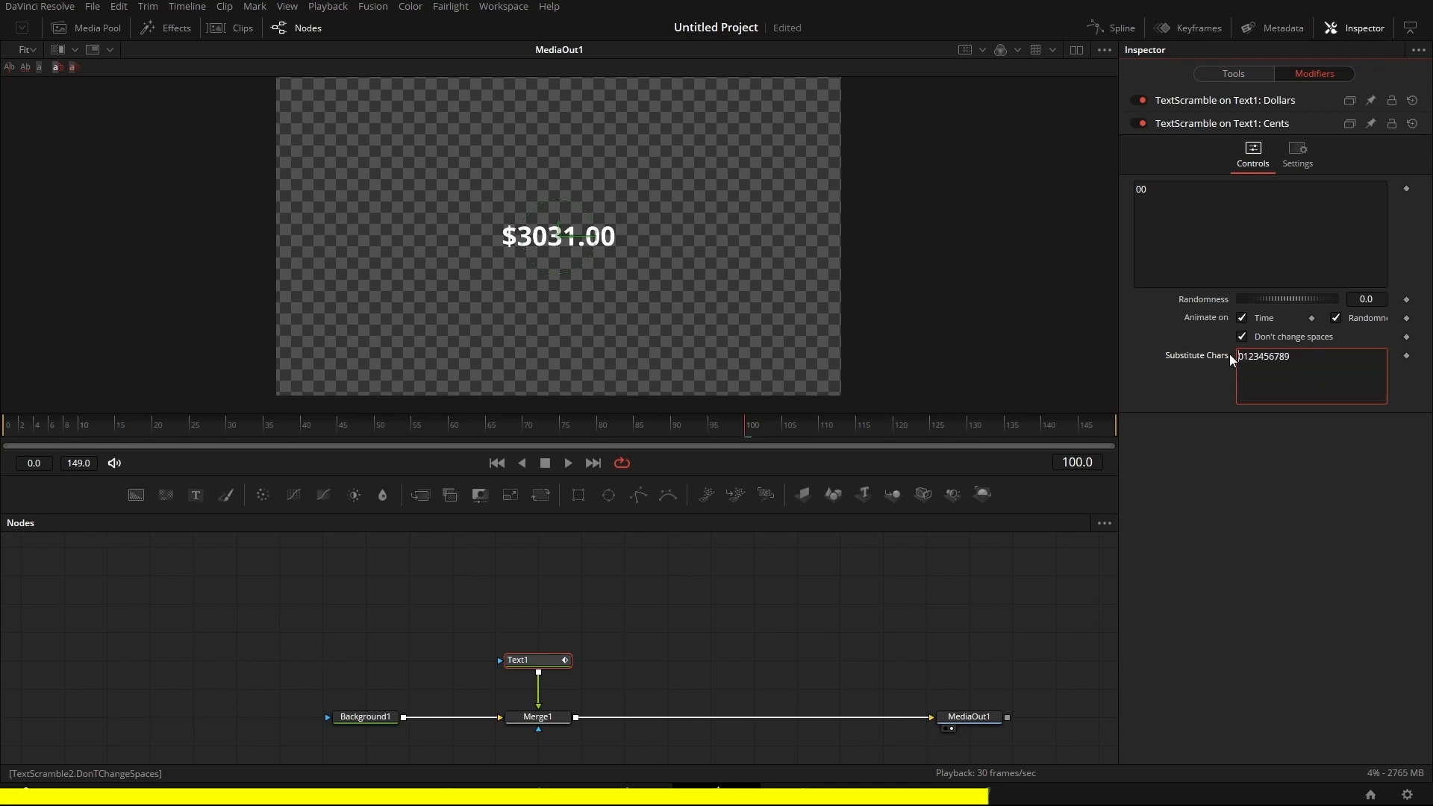
click(1260, 461)
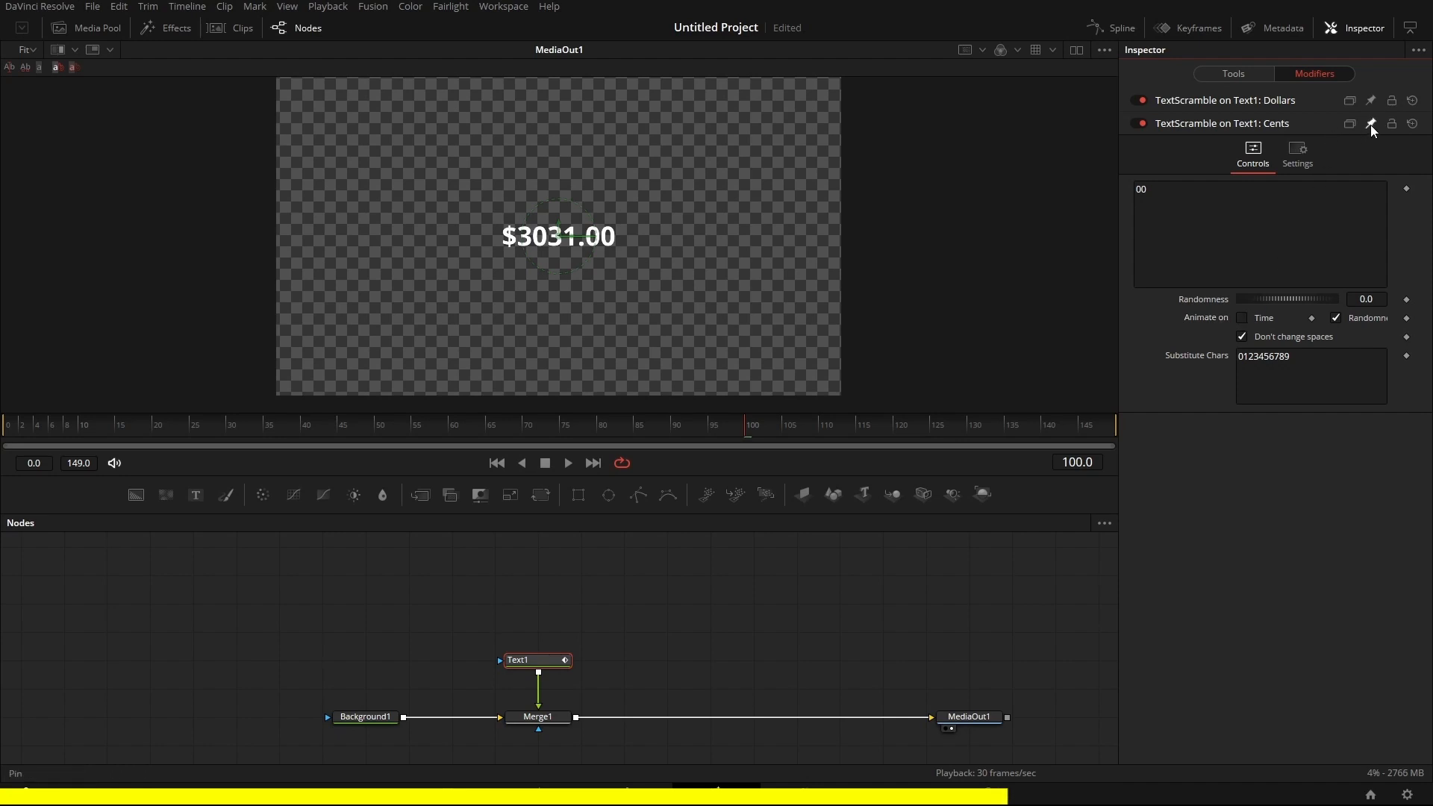
With both scramble modifiers pinned open, turn off Animate on Time for Dollars and reset its Randomness to 0.0.
click(1242, 100)
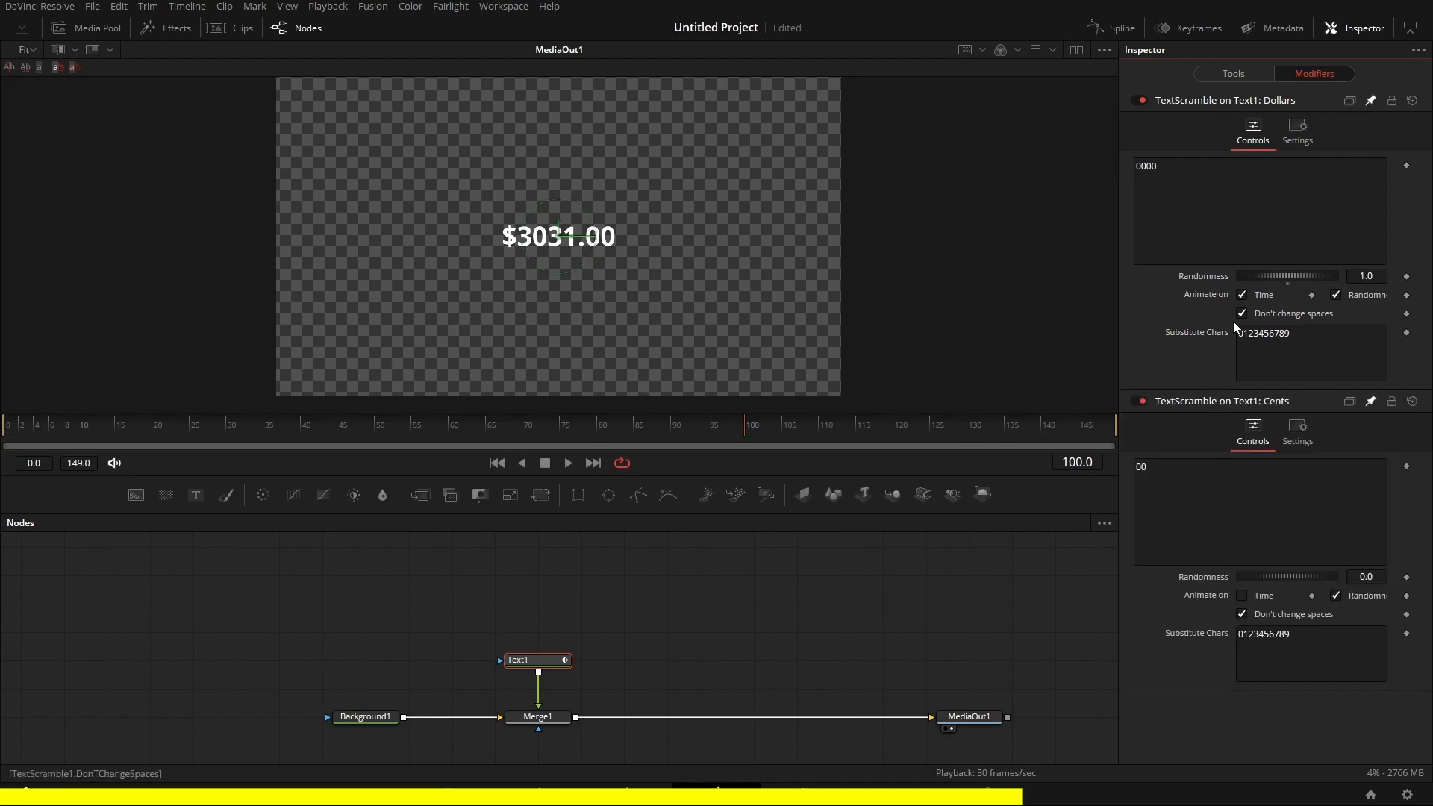
click(1243, 295)
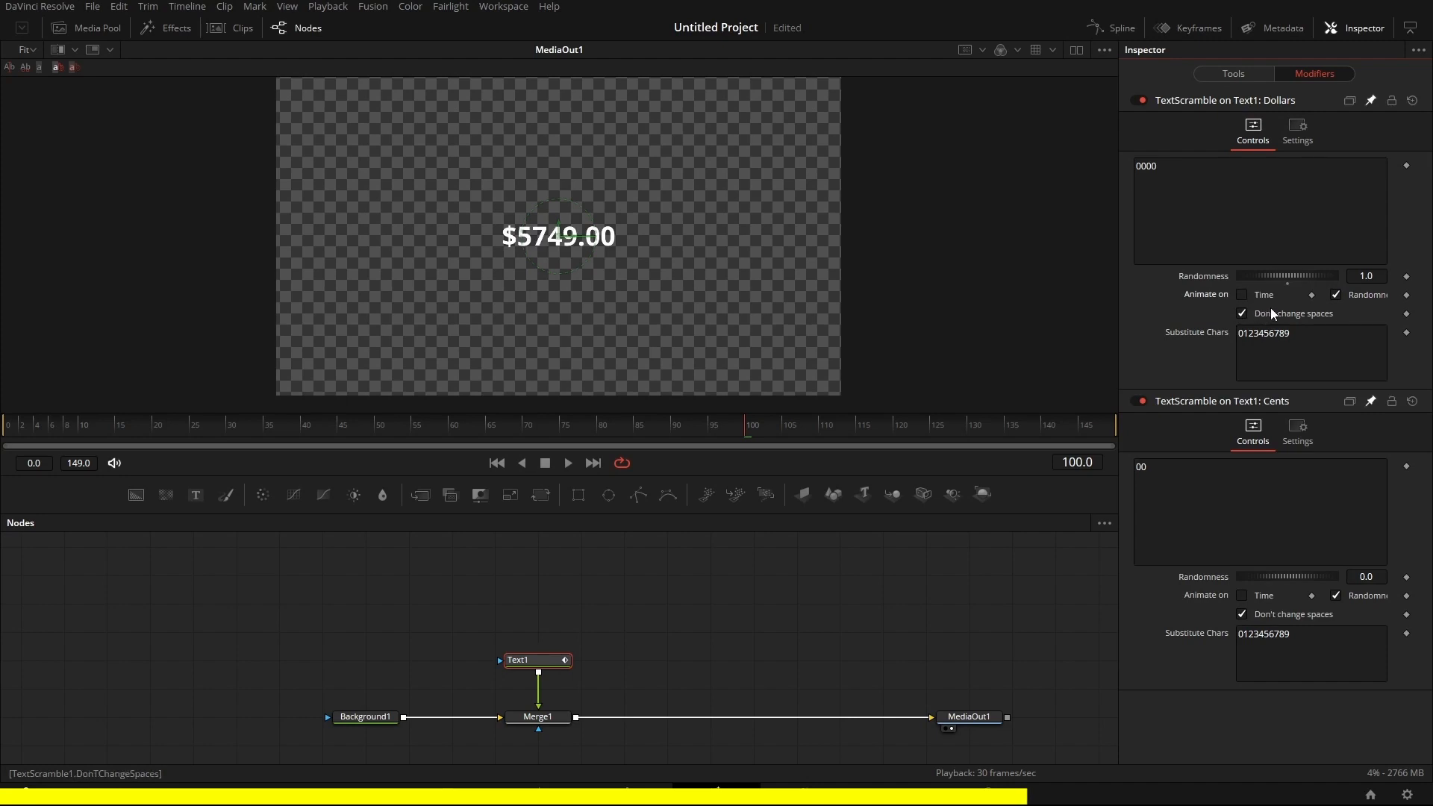
double_click(1208, 278)
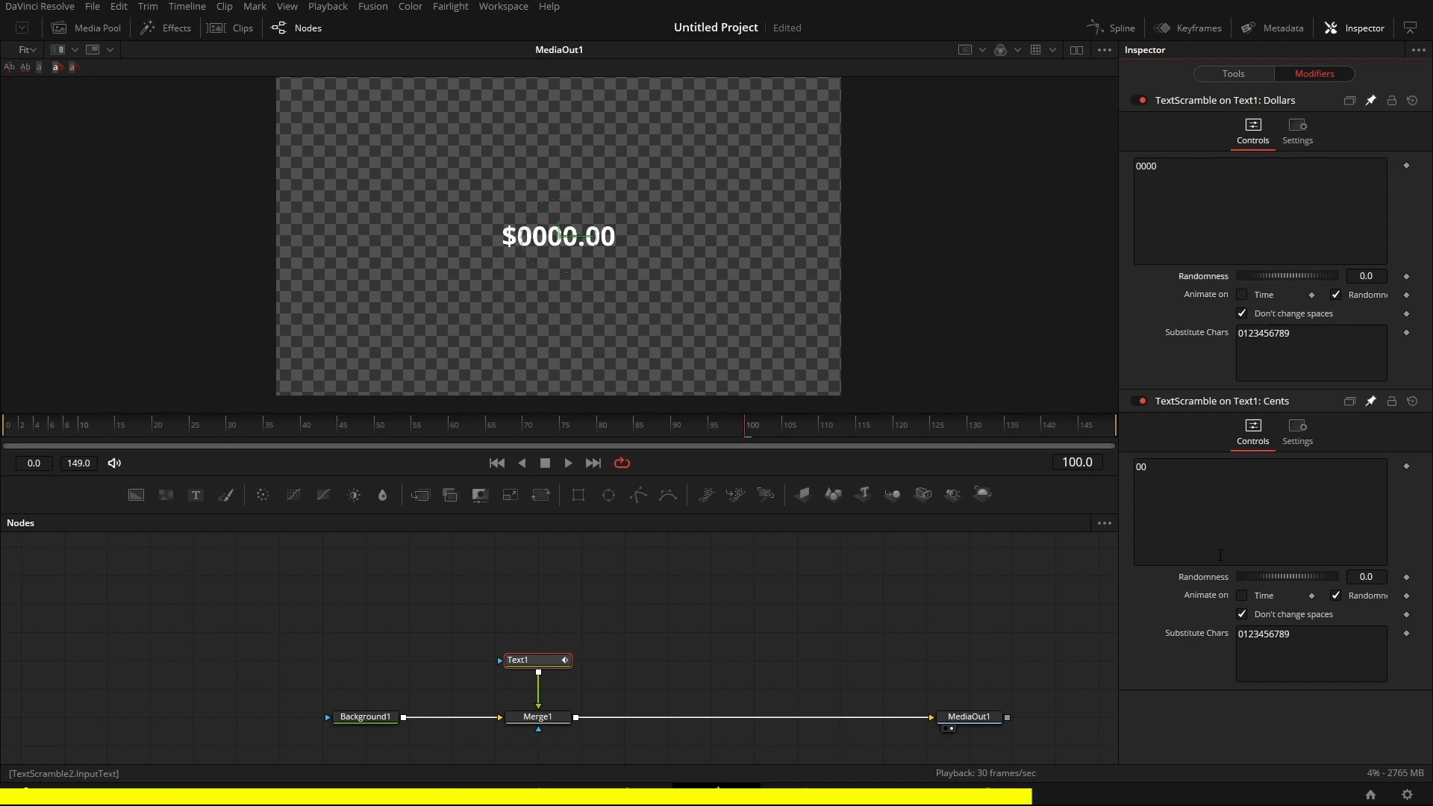
Publish the Dollars scramble's Randomness, try adjusting the published value, and reset it to 0.0.
right_click(1200, 275)
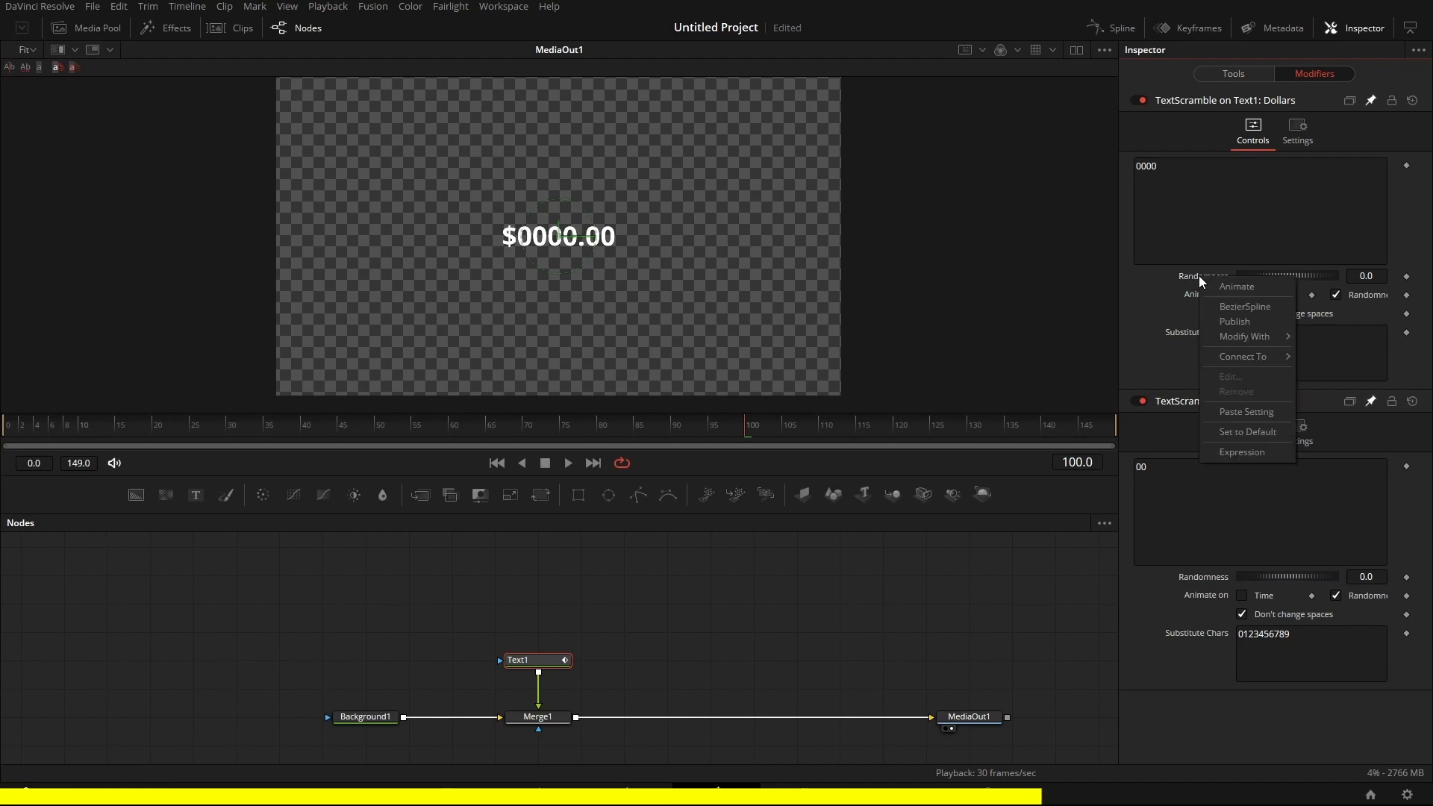
click(1233, 324)
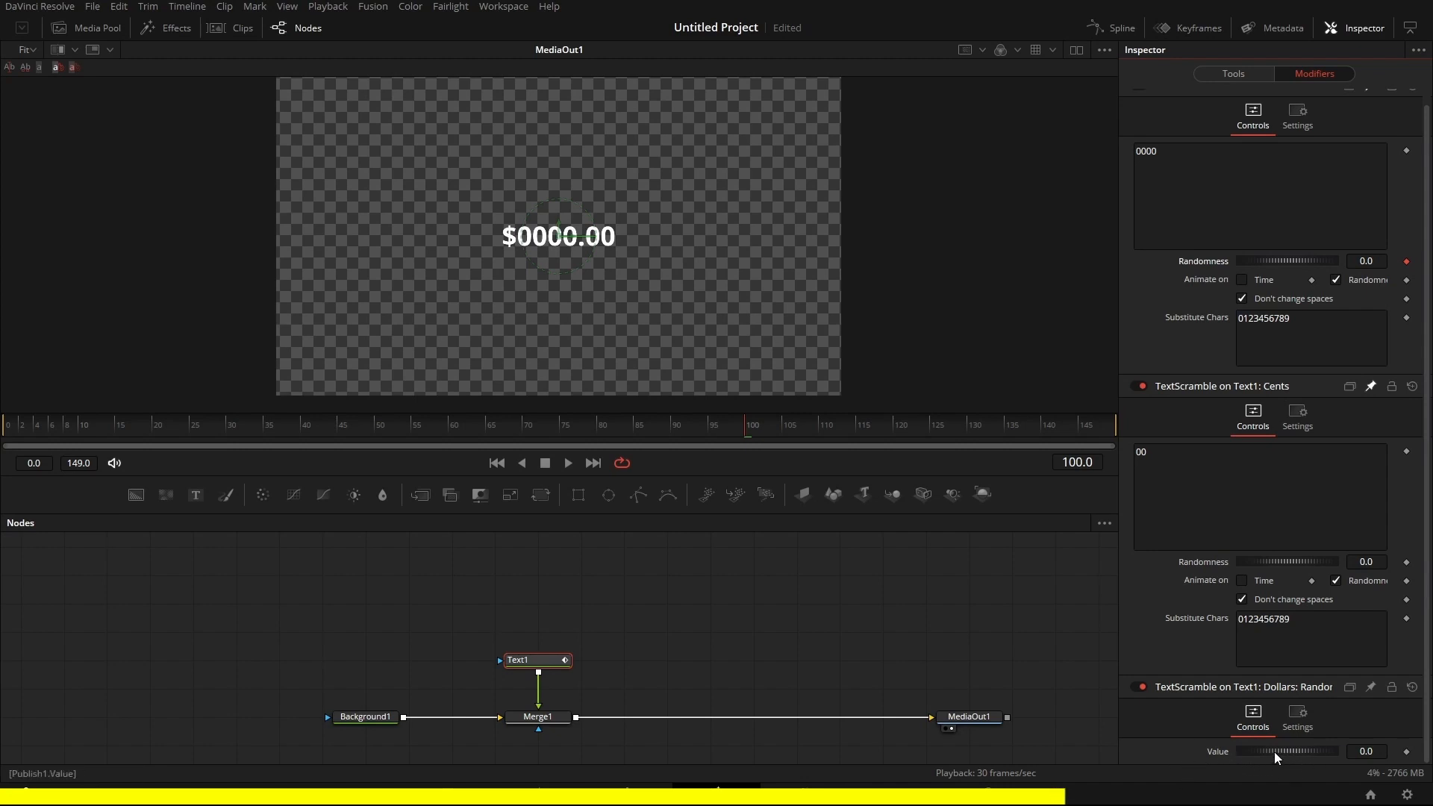
drag(1278, 750, 1294, 748)
double_click(1222, 753)
Collapse the Dollars scramble and connect the Cents scramble's Randomness to the published Dollars Randomness.
scroll(1385, 128, up, 1)
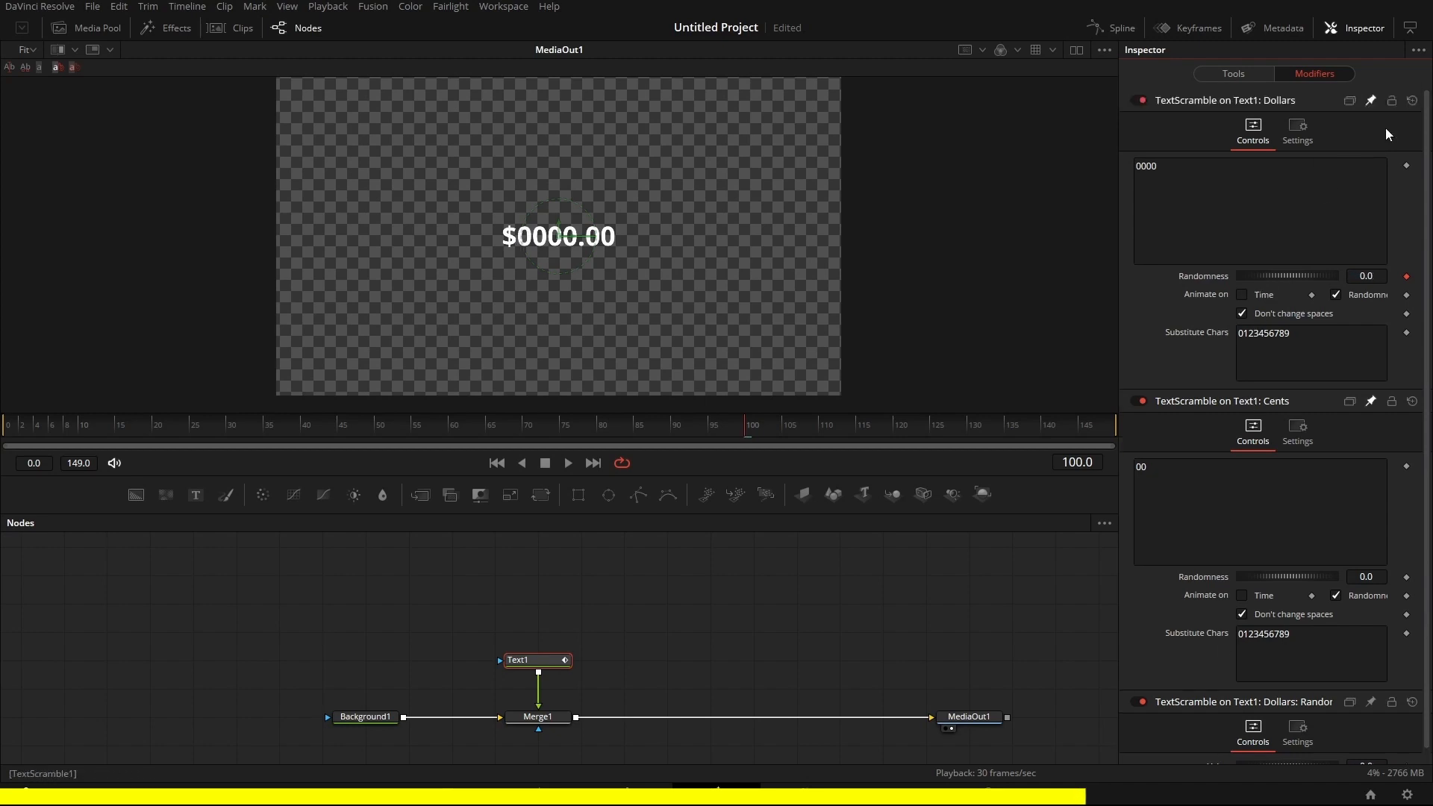
click(1193, 97)
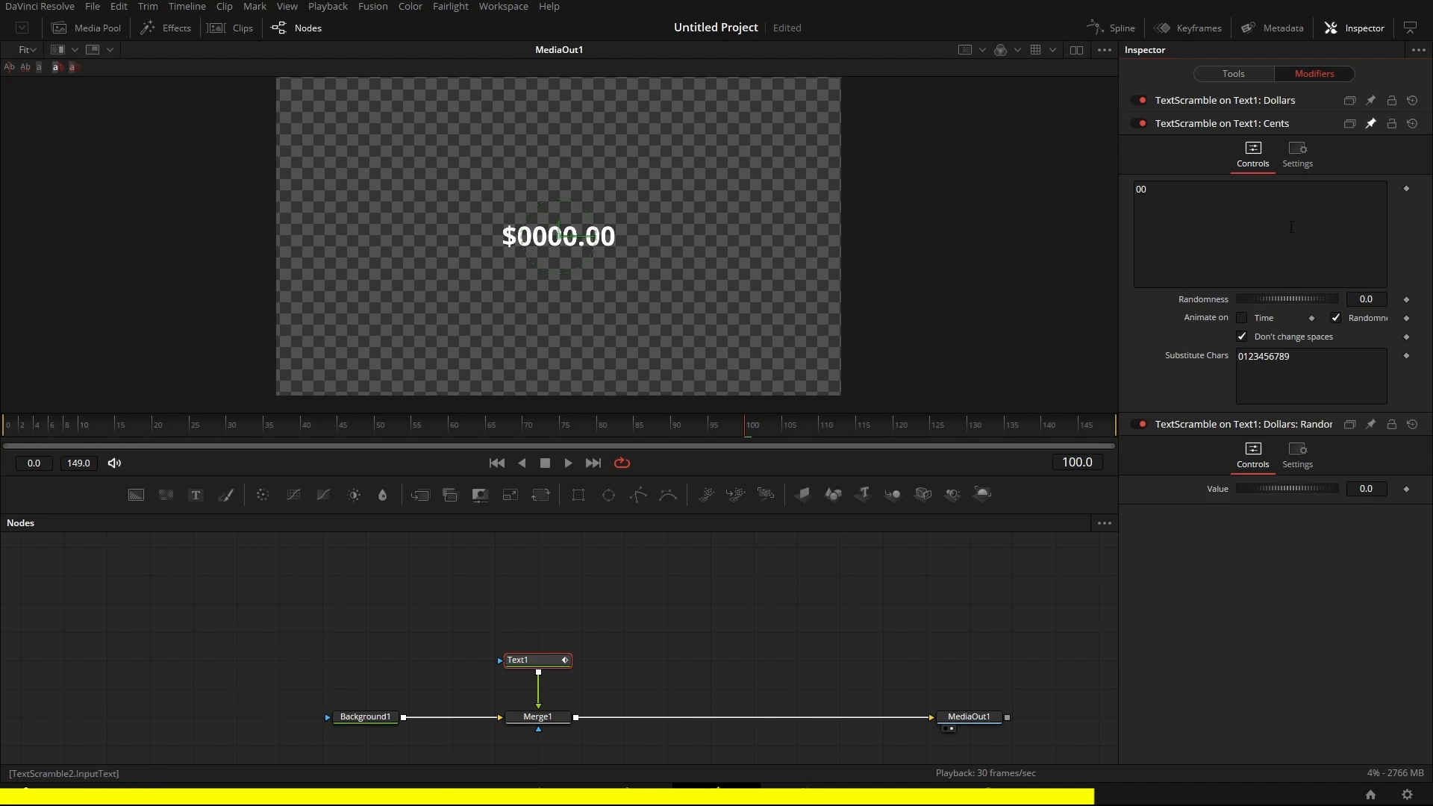
right_click(1202, 299)
mouse_move(1222, 383)
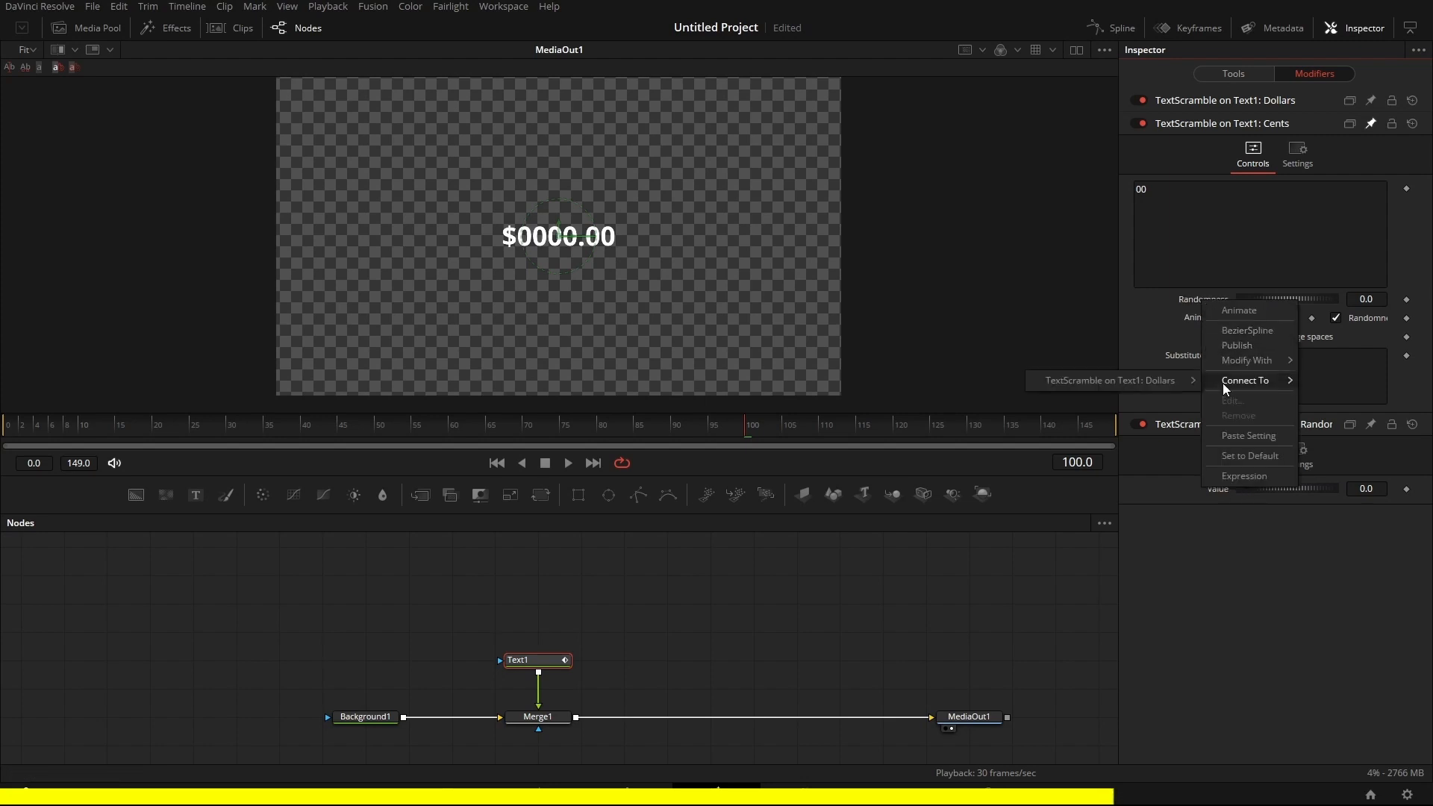
mouse_move(1133, 380)
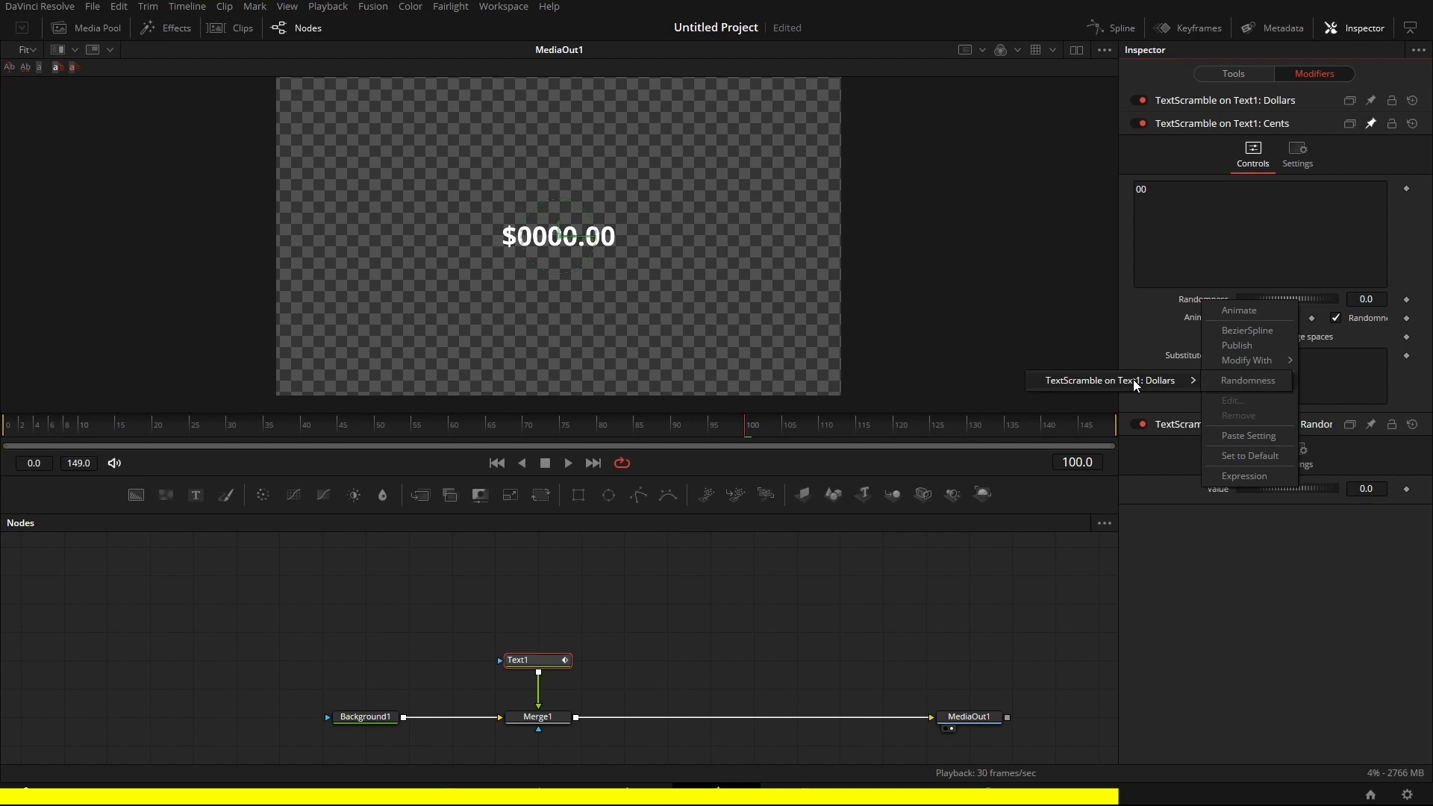
click(1242, 379)
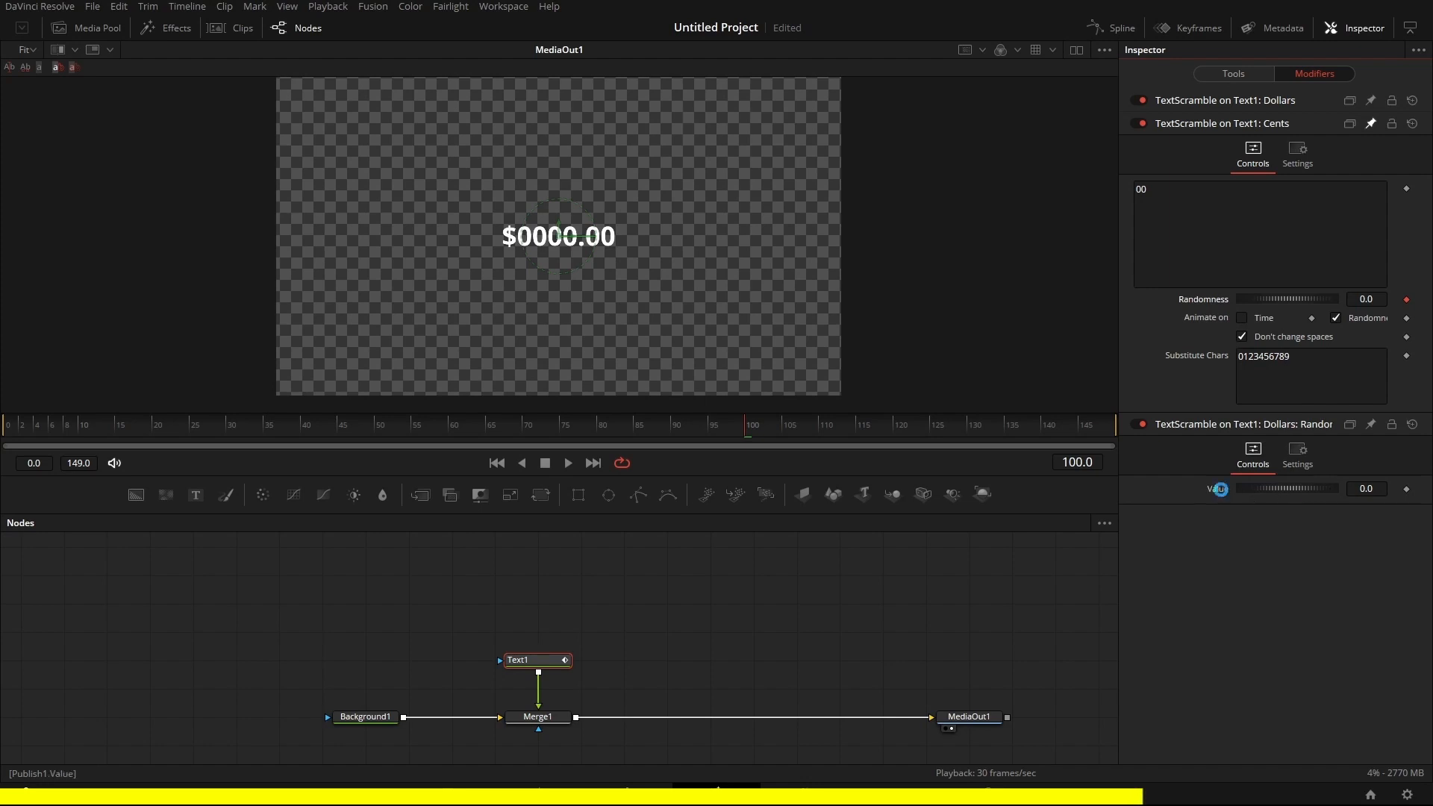
Collapse the Cents scramble and modify the published Randomness value with an Anim Curves modifier.
click(1281, 124)
right_click(1214, 212)
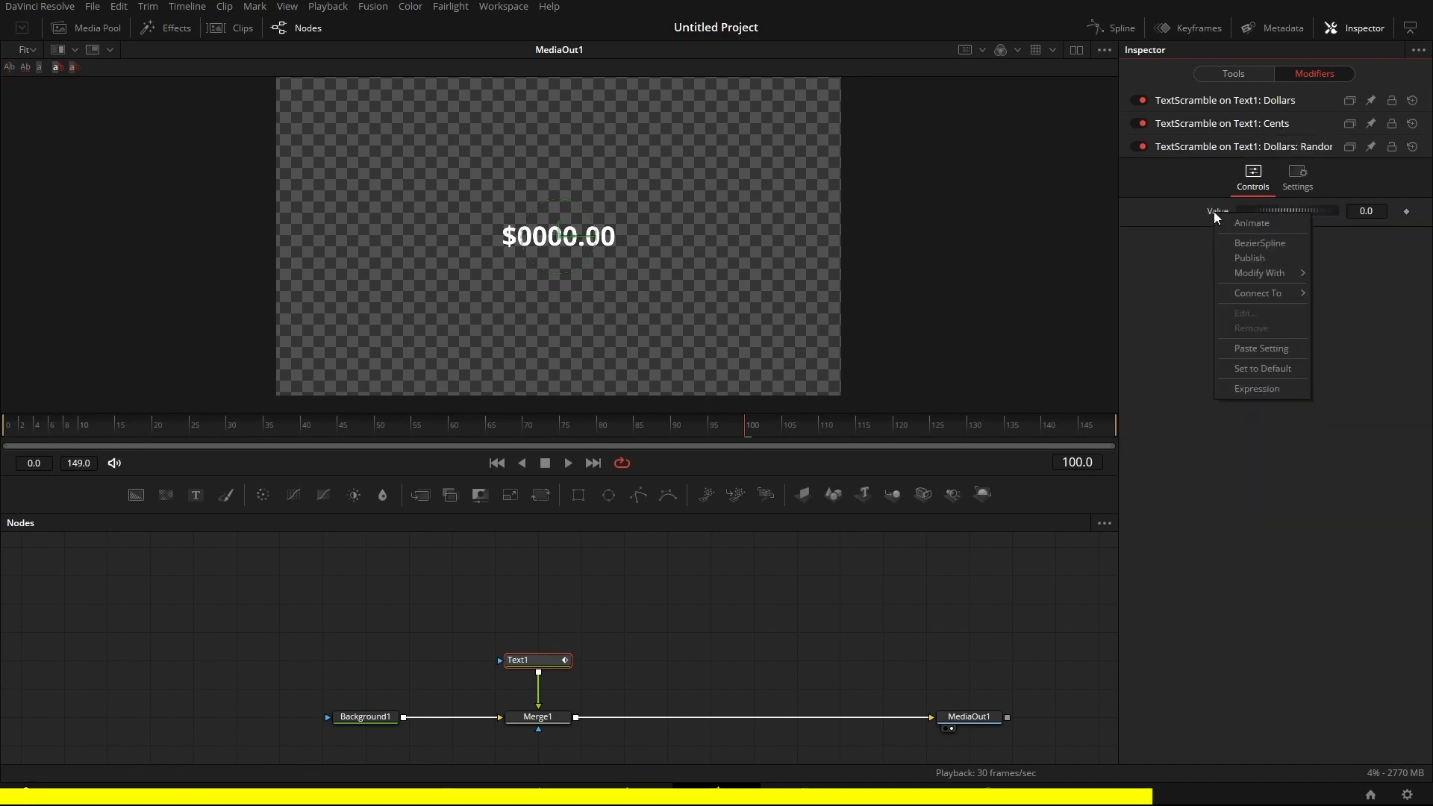
mouse_move(1278, 275)
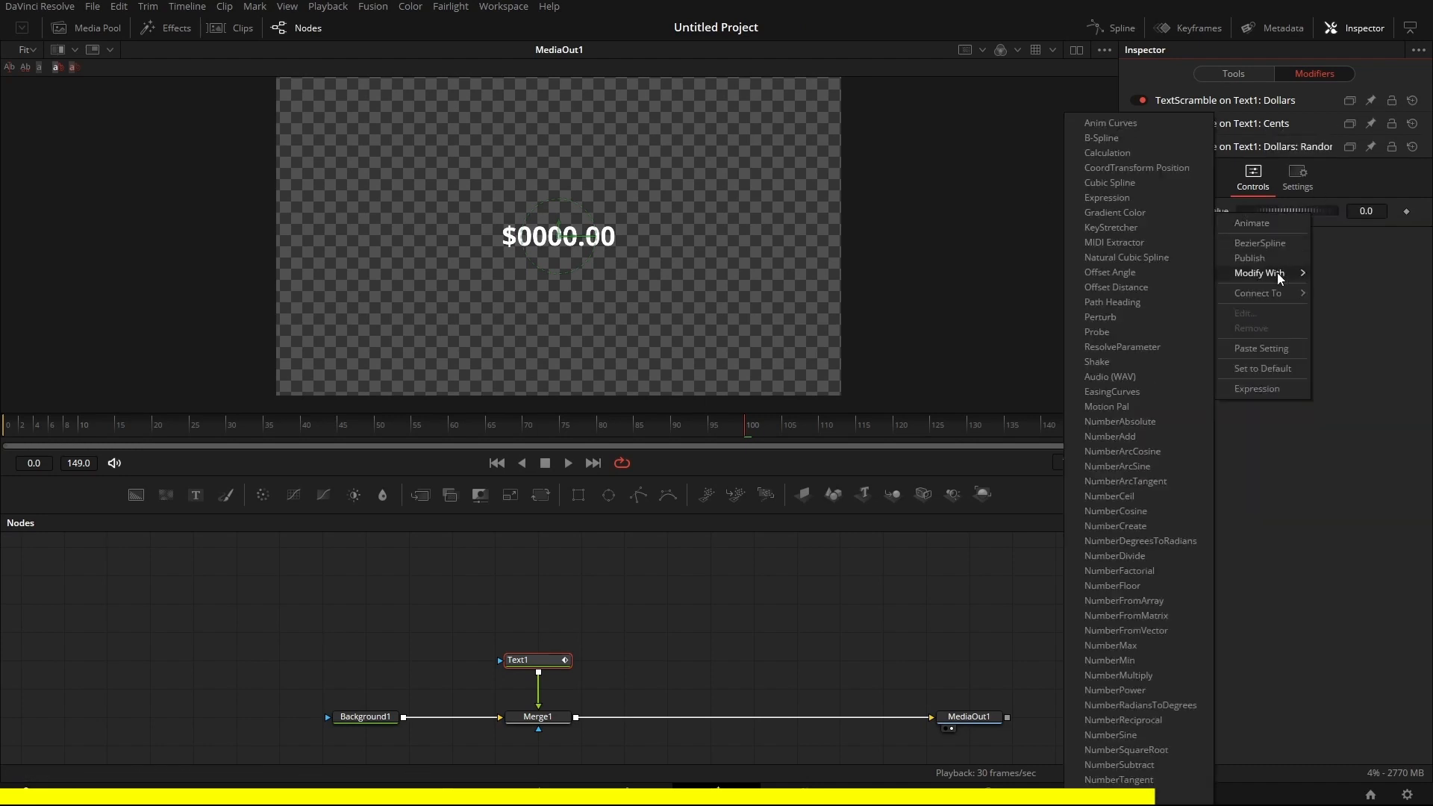
click(1113, 123)
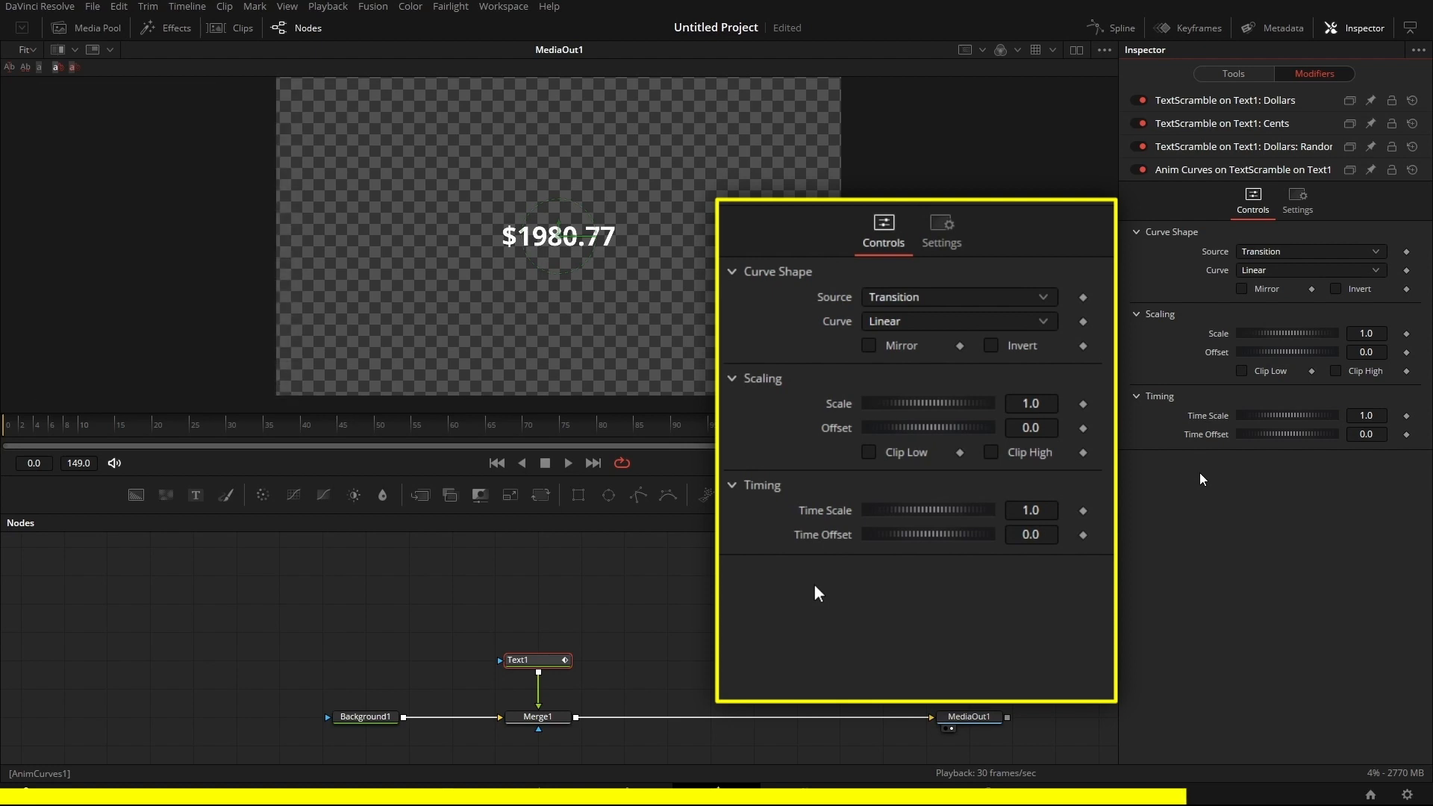
Set the Anim Curves Source to Duration and its Curve to Easing, with Sine as the Out easing.
click(1264, 251)
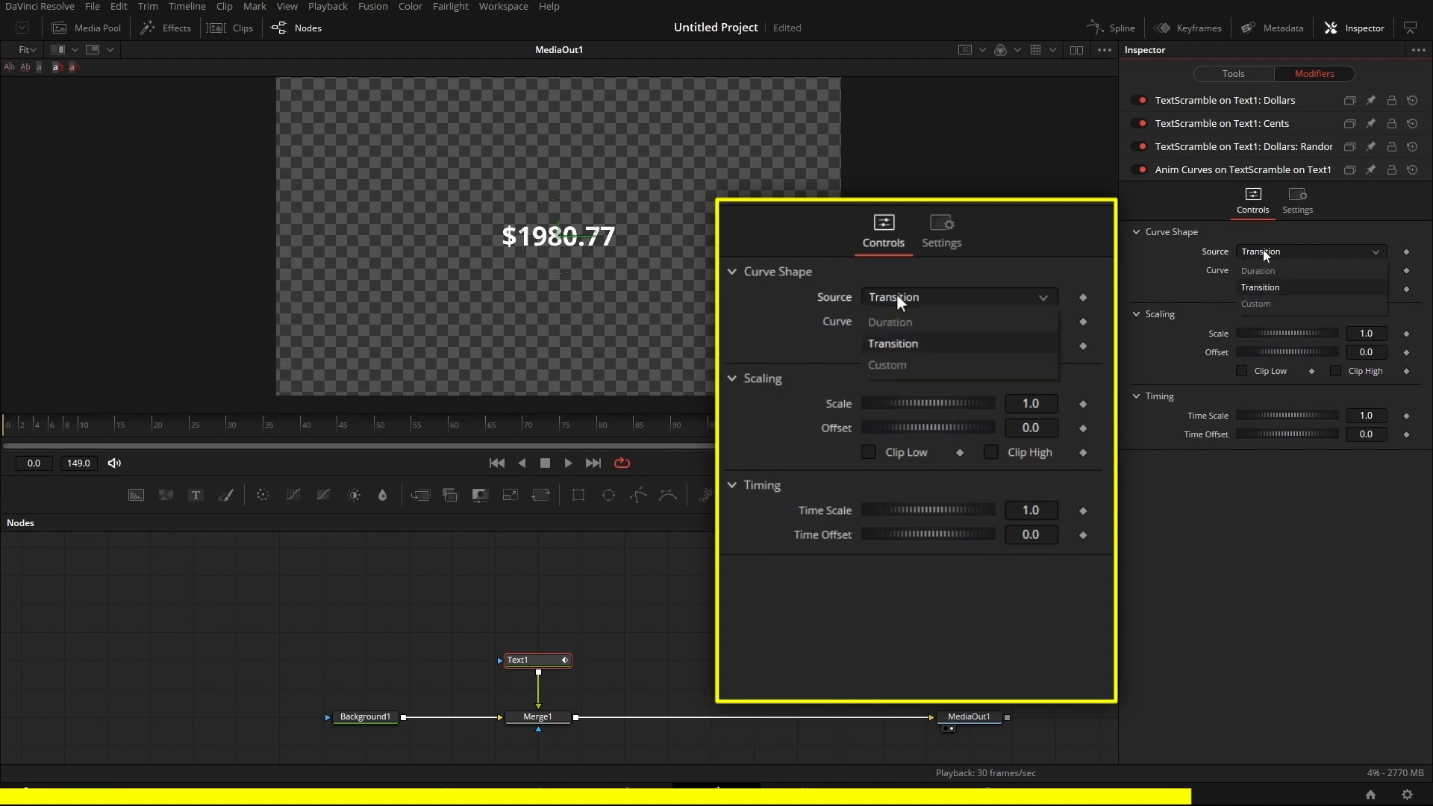
click(1265, 272)
click(1286, 272)
click(1295, 303)
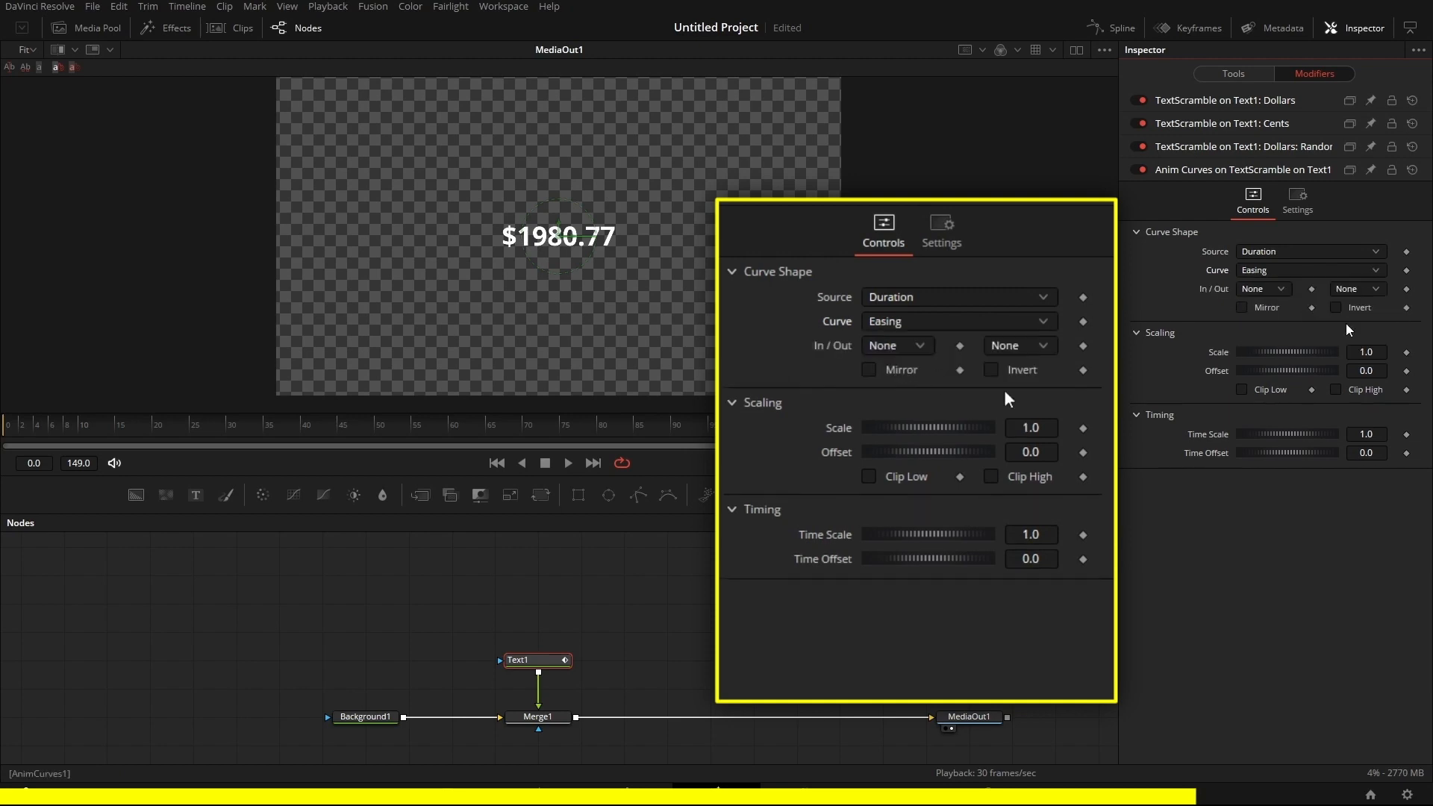
click(1377, 290)
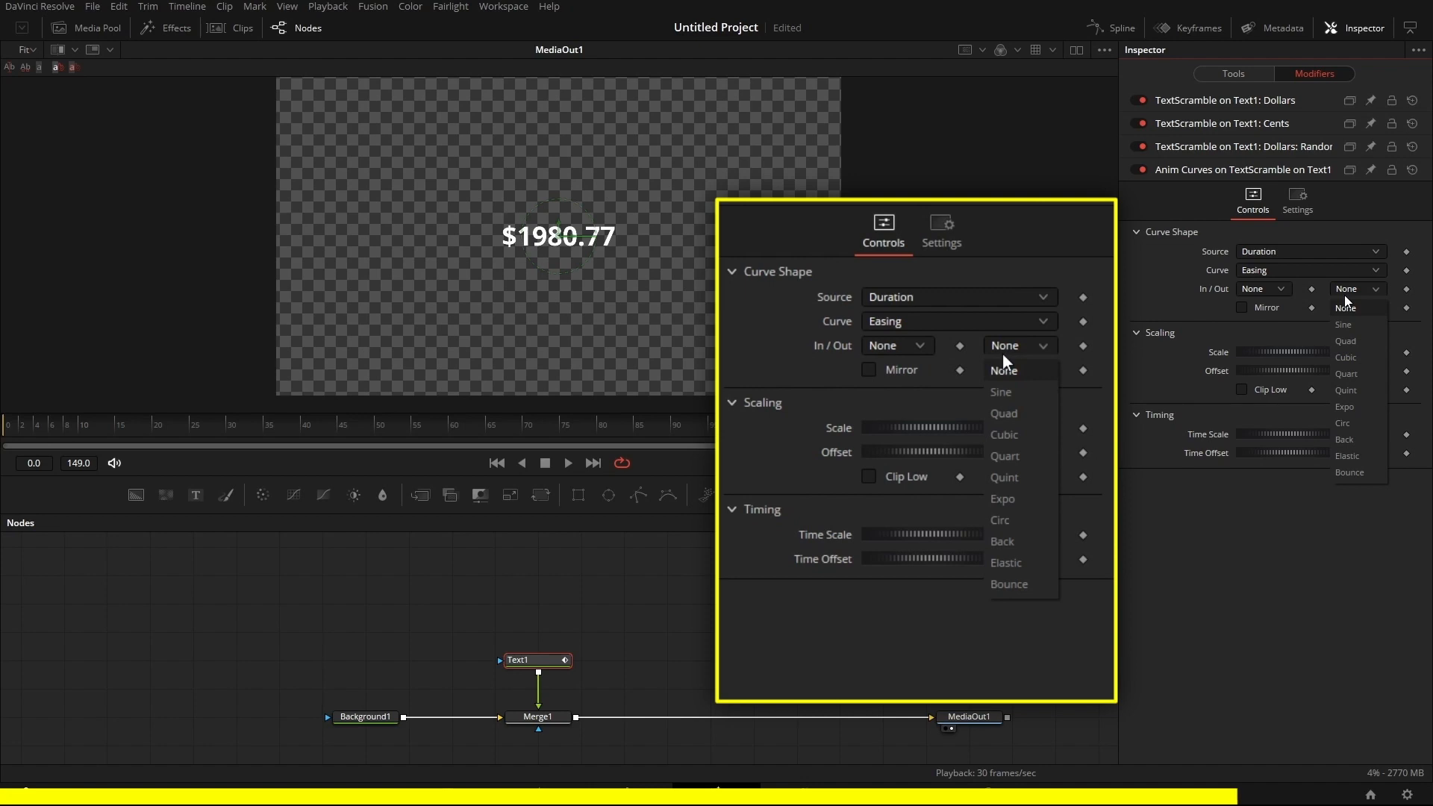
click(1344, 325)
Start playback and set the Anim Curves Scale to 20 and Time Scale to 2.
click(569, 464)
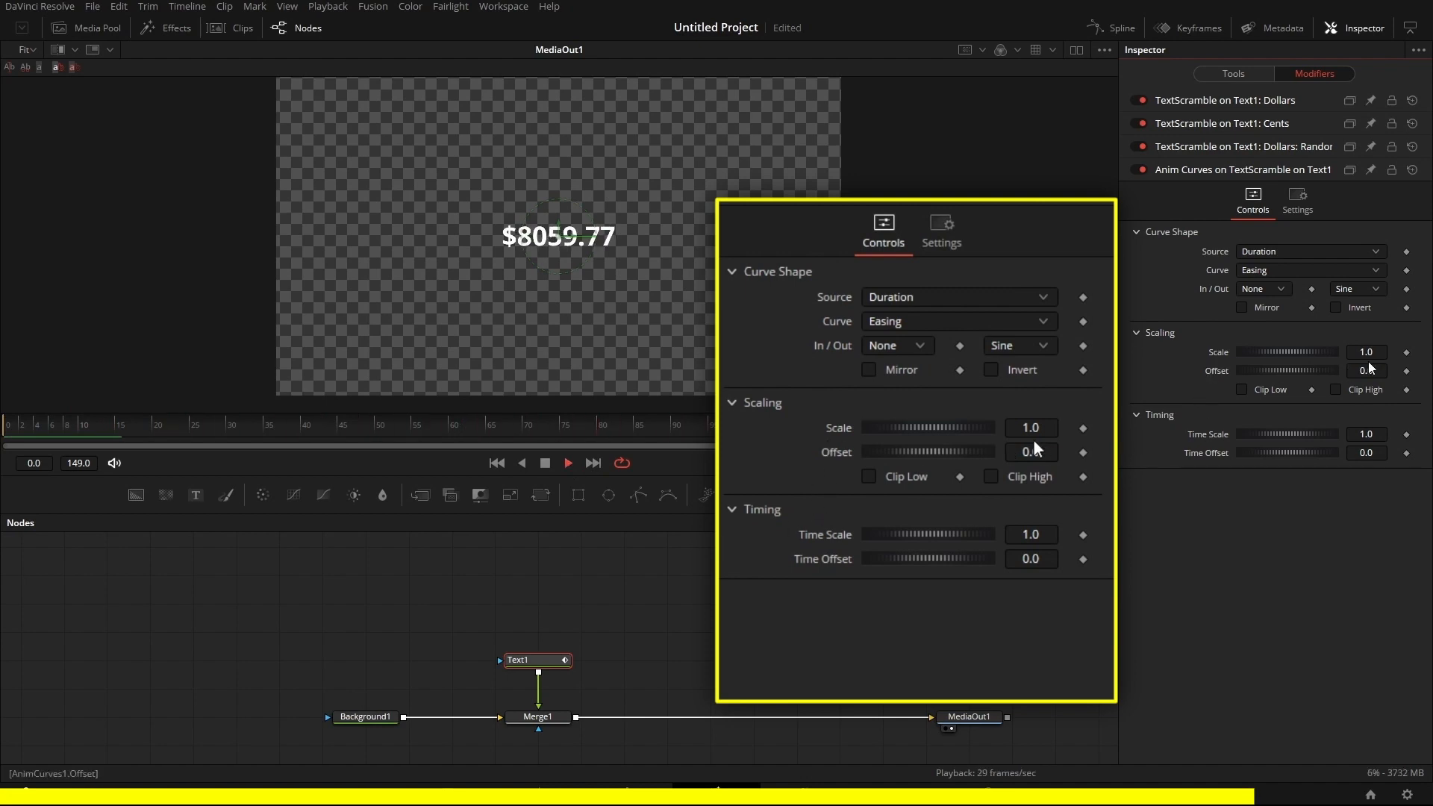
click(1385, 352)
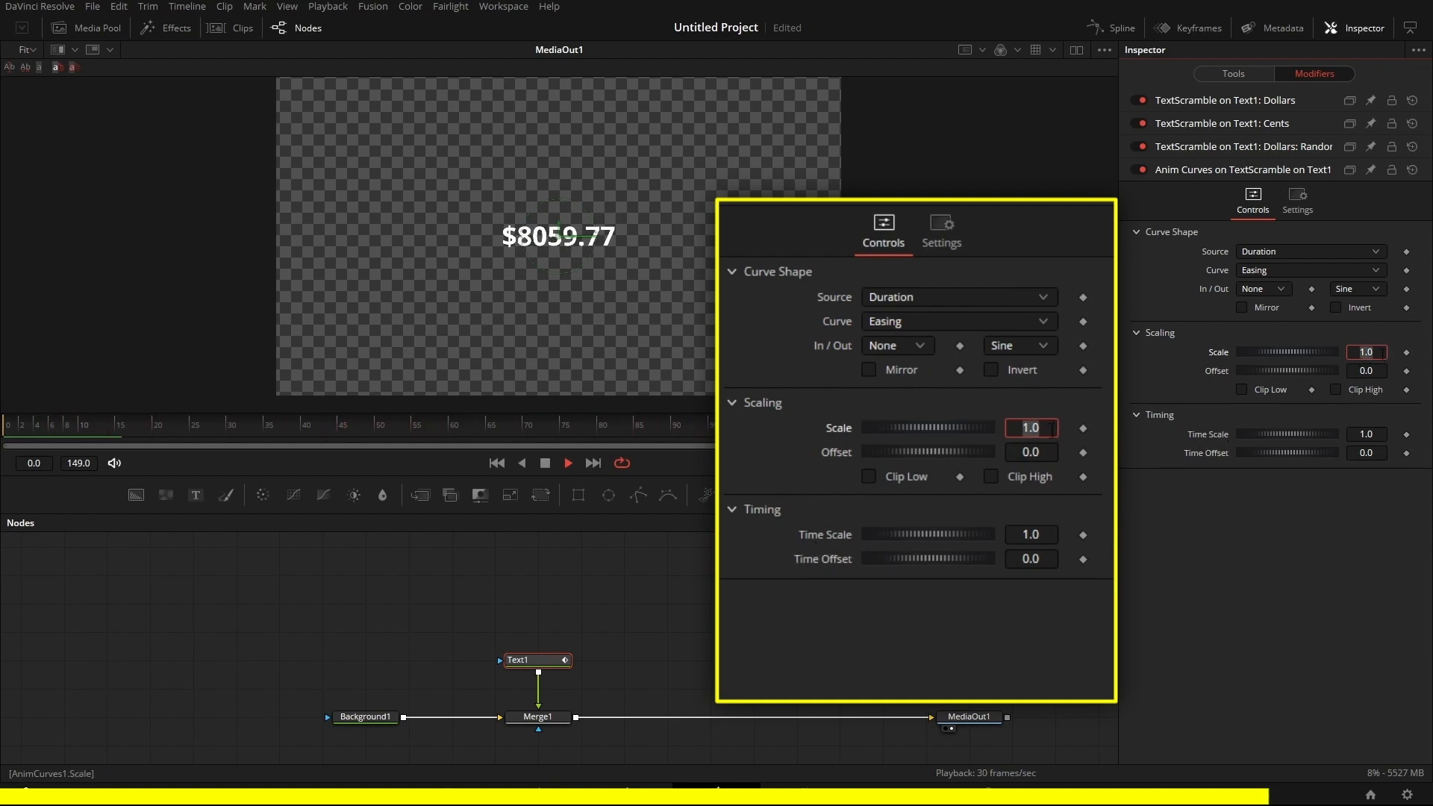
text(20)
key(Tab)
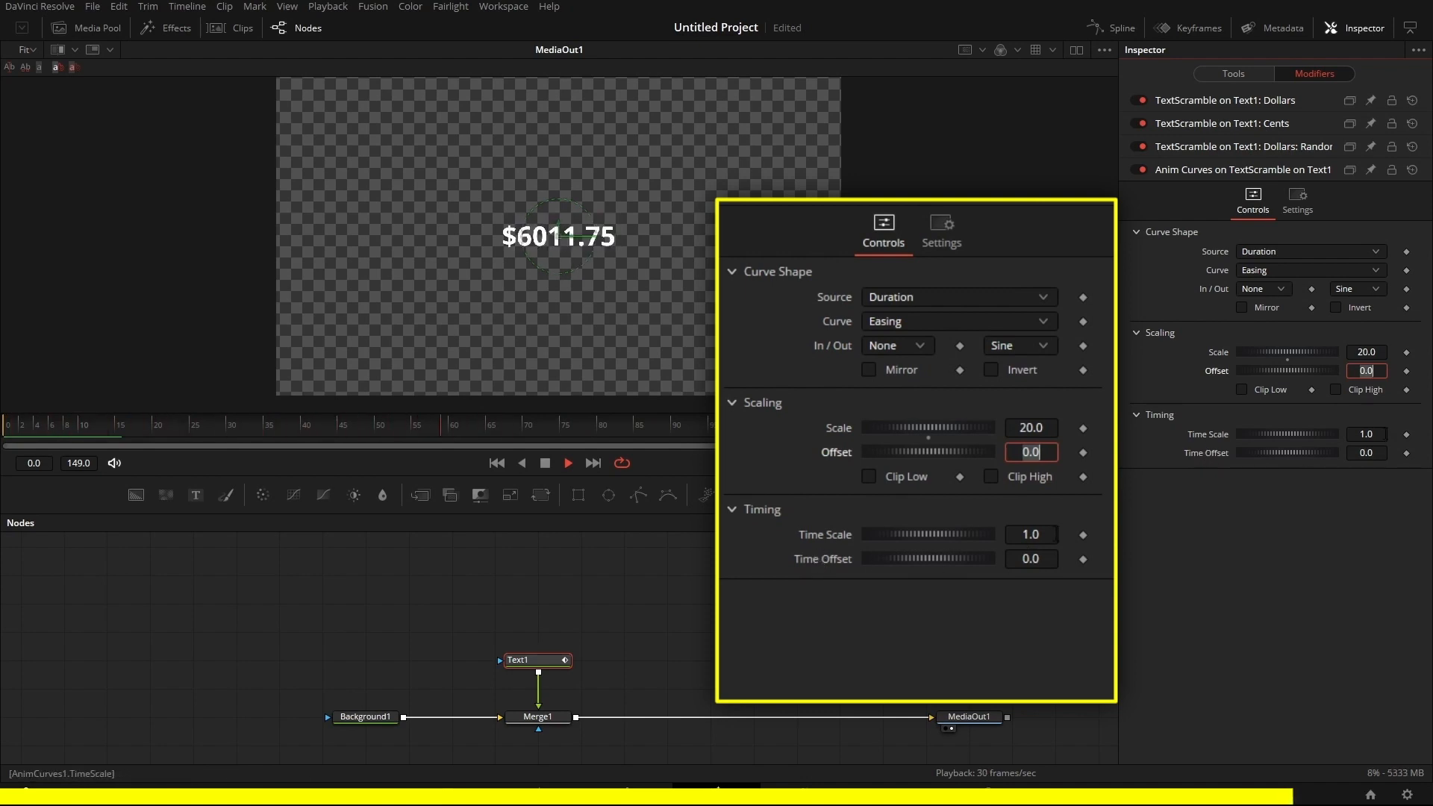
click(1379, 433)
text(2)
key(Tab)
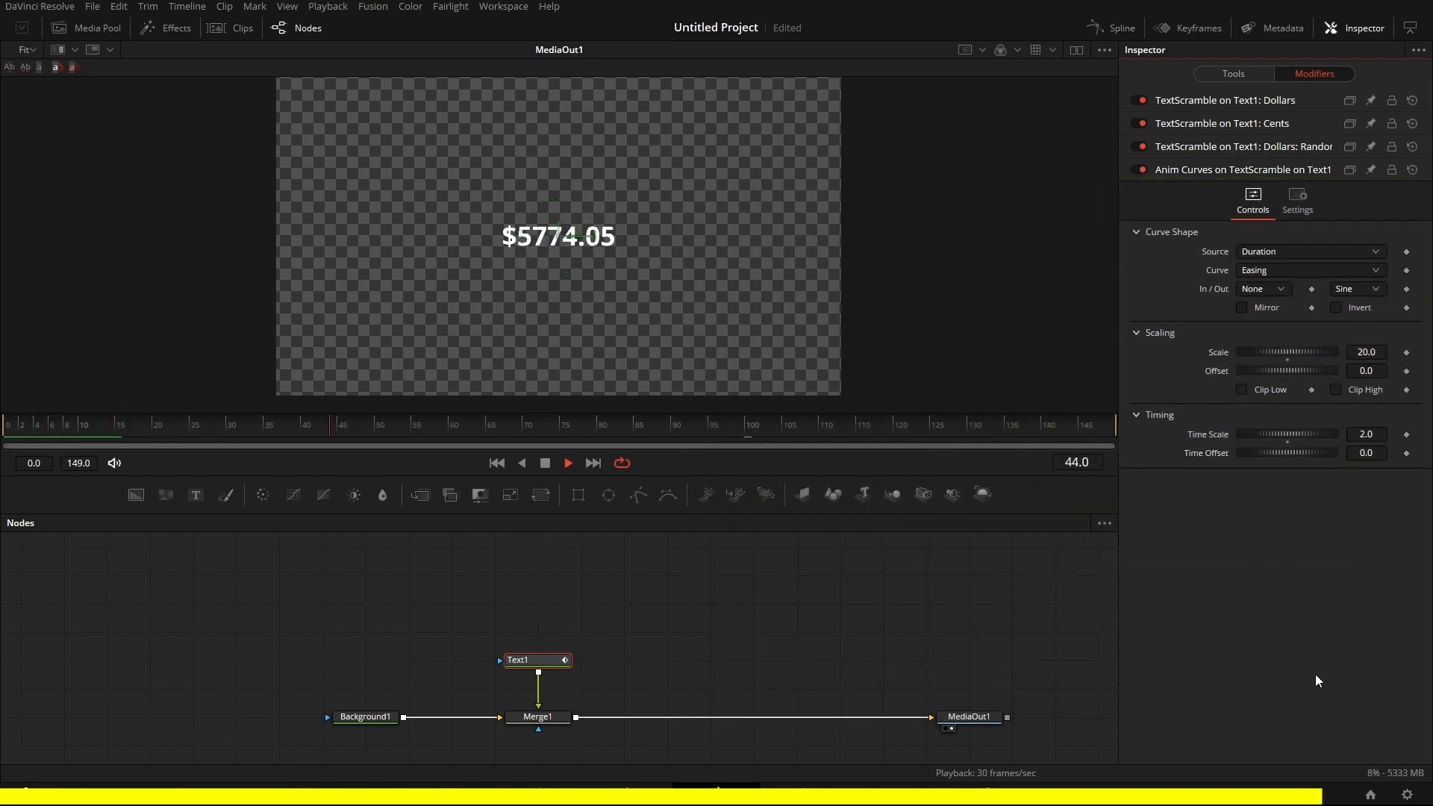
Set Text1's font to Courier New and increase its tracking and size.
click(1233, 73)
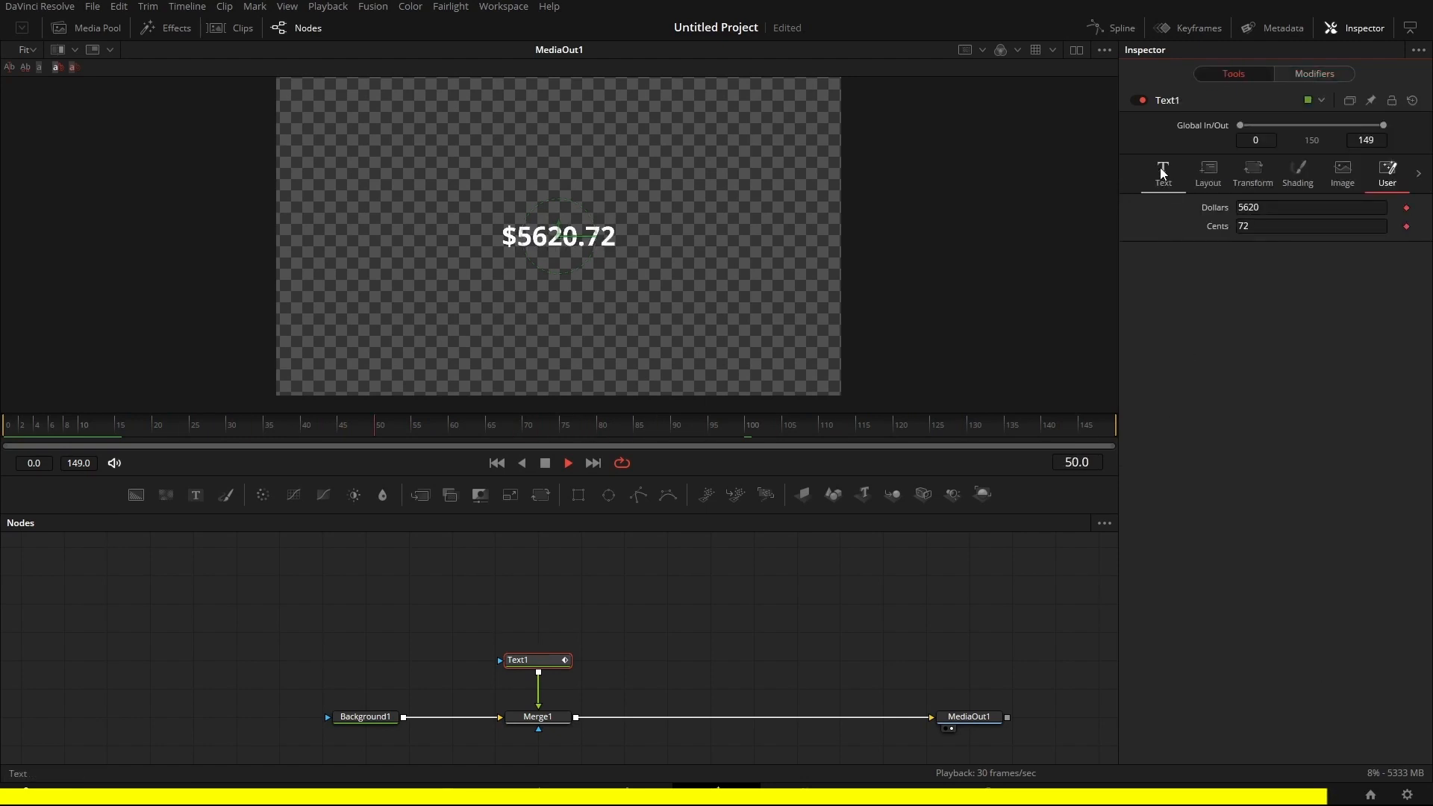
click(1306, 355)
click(1272, 621)
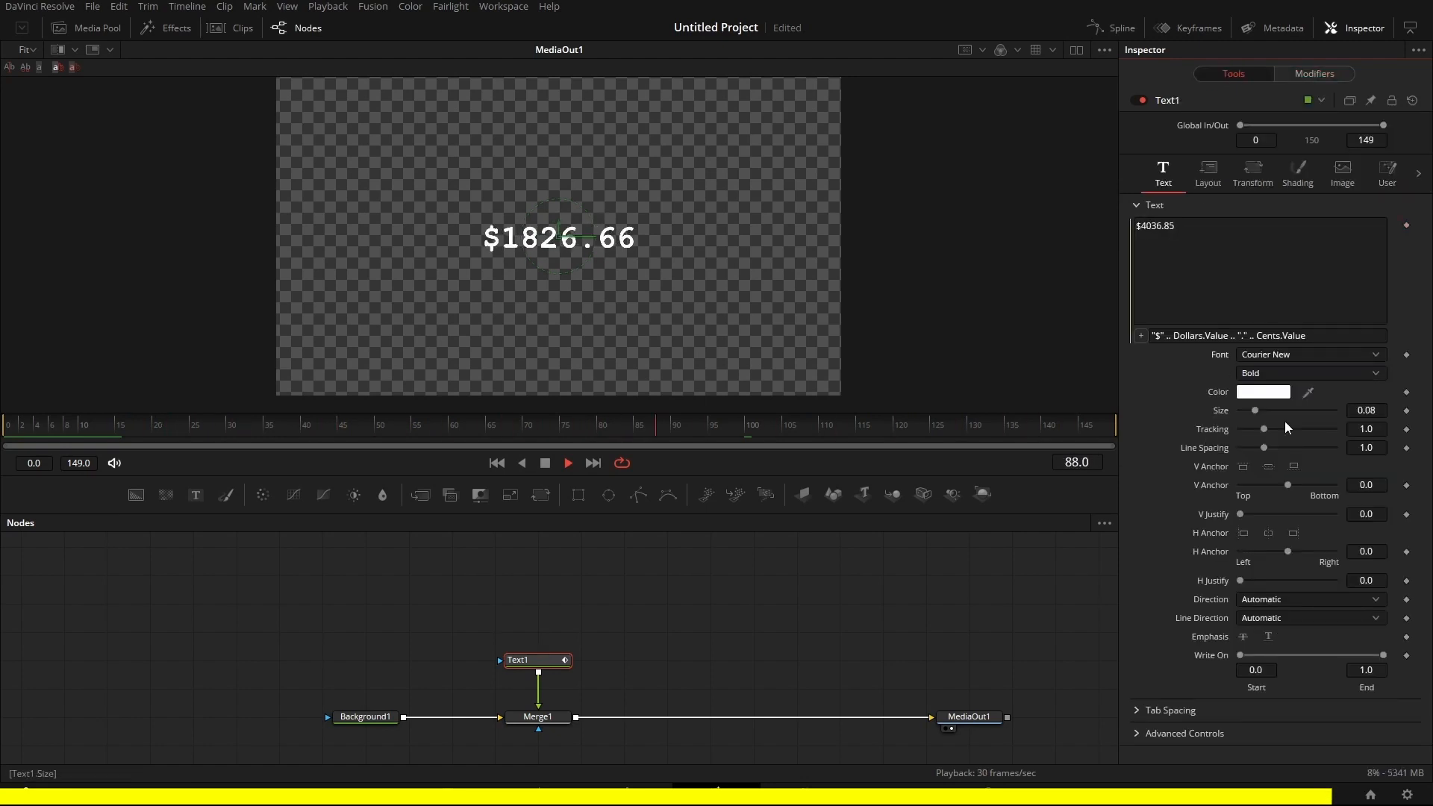
drag(1264, 429, 1270, 430)
drag(1255, 411, 1265, 410)
Enable Text1's shading elements 3 (Black Shadow) and 4 (Blue Border).
click(1293, 174)
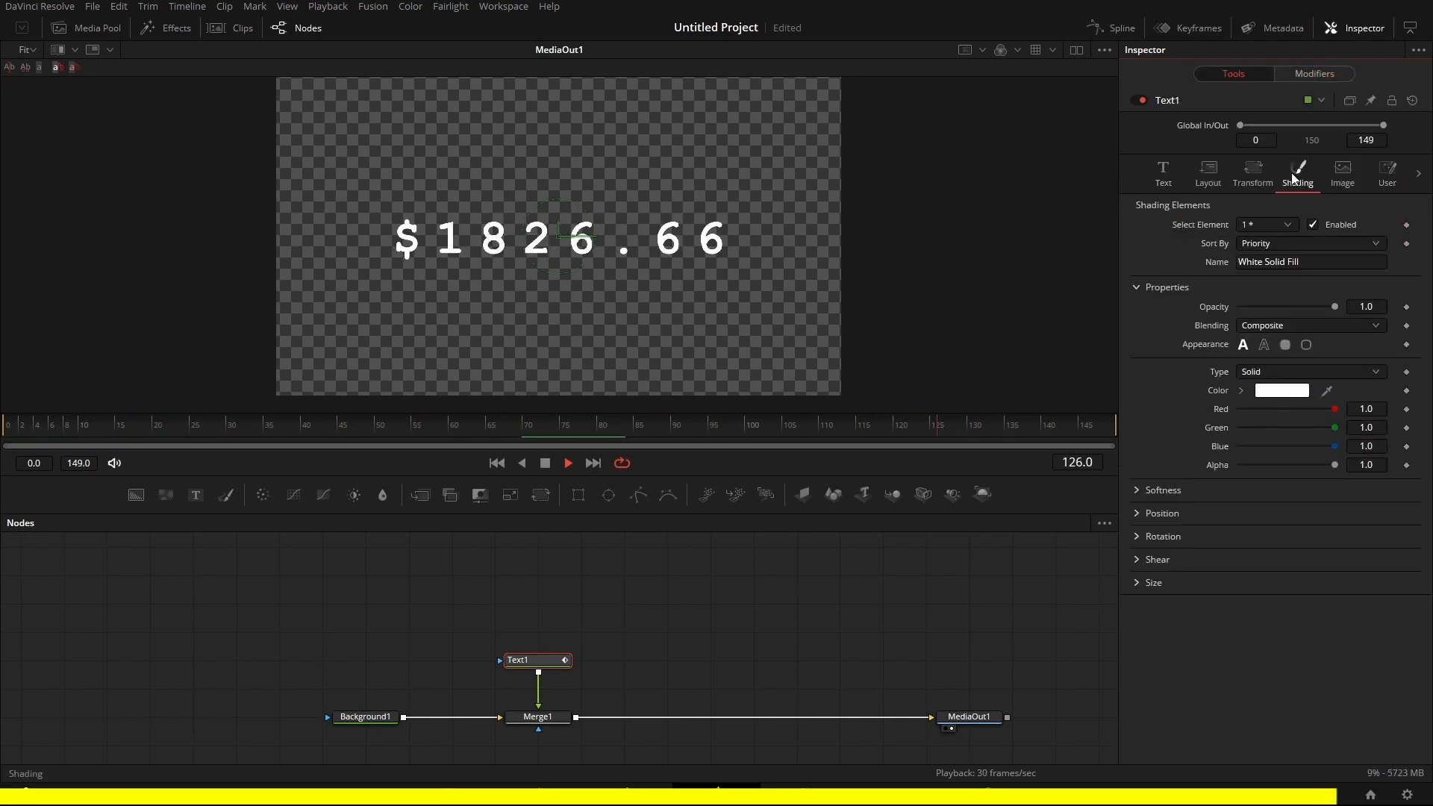
click(1267, 224)
click(1261, 265)
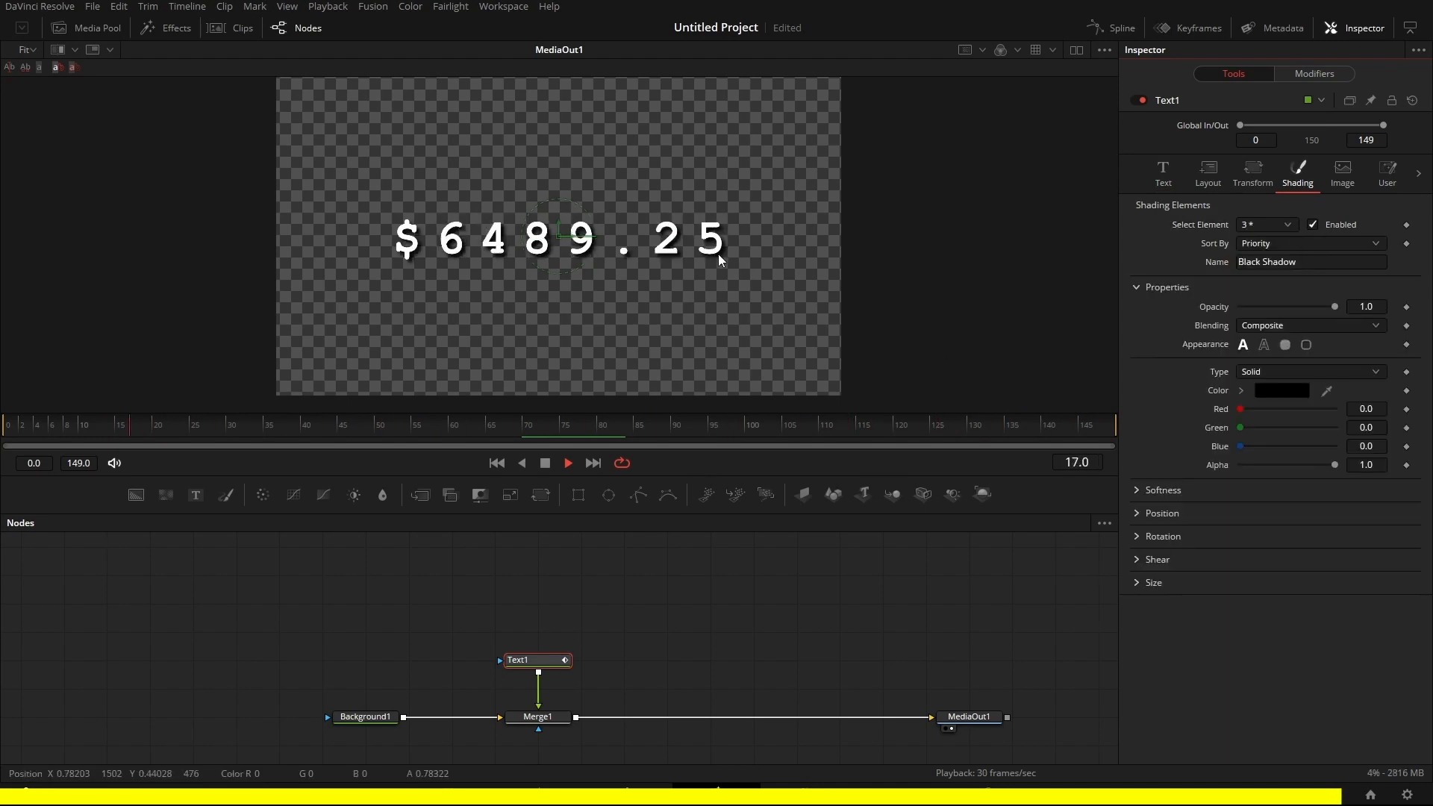
click(1137, 489)
click(1136, 490)
click(1267, 224)
click(1256, 302)
click(1313, 224)
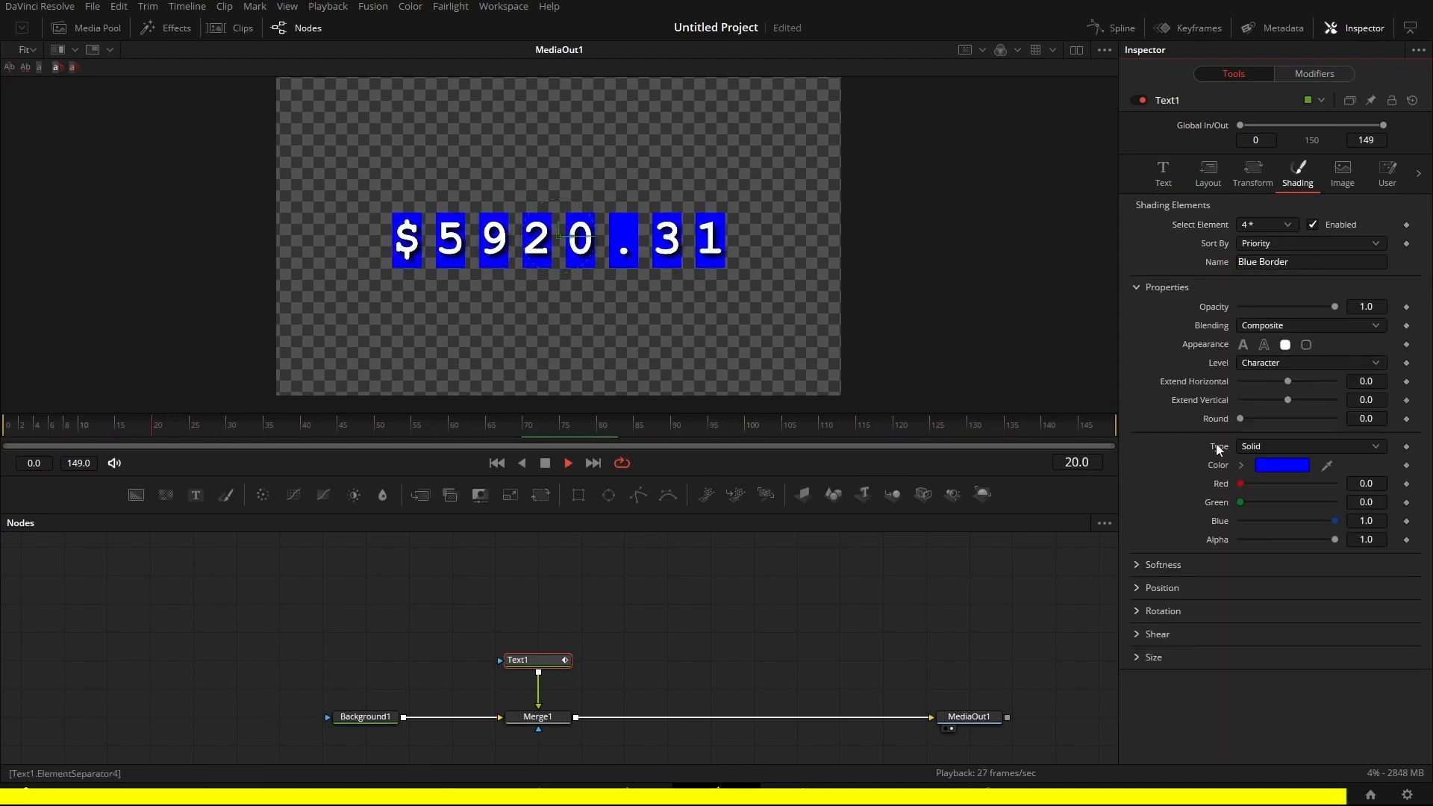
Color shading element 4 black and the White Solid Fill of element 1 orange #ff5500.
click(1282, 465)
click(533, 275)
click(813, 528)
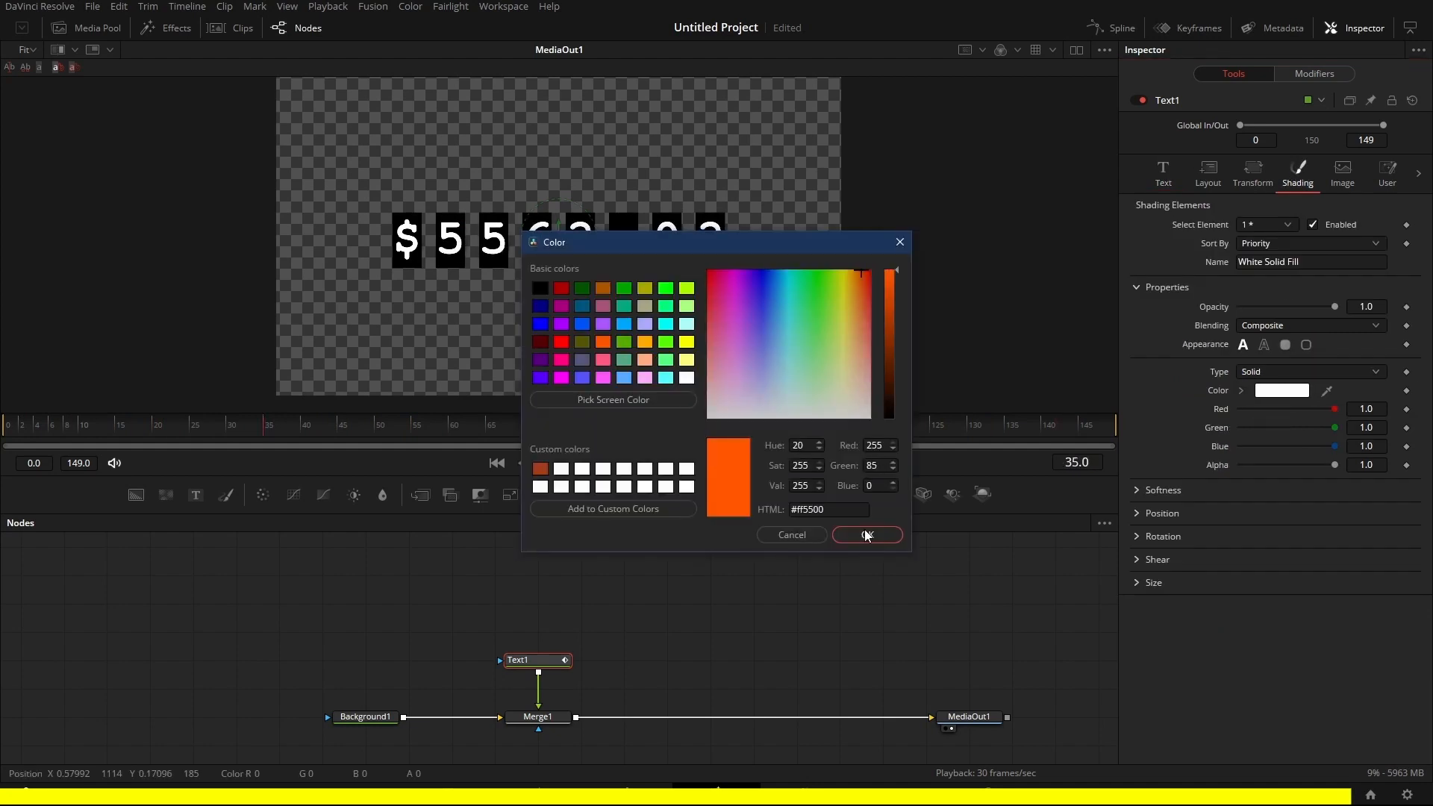
click(852, 534)
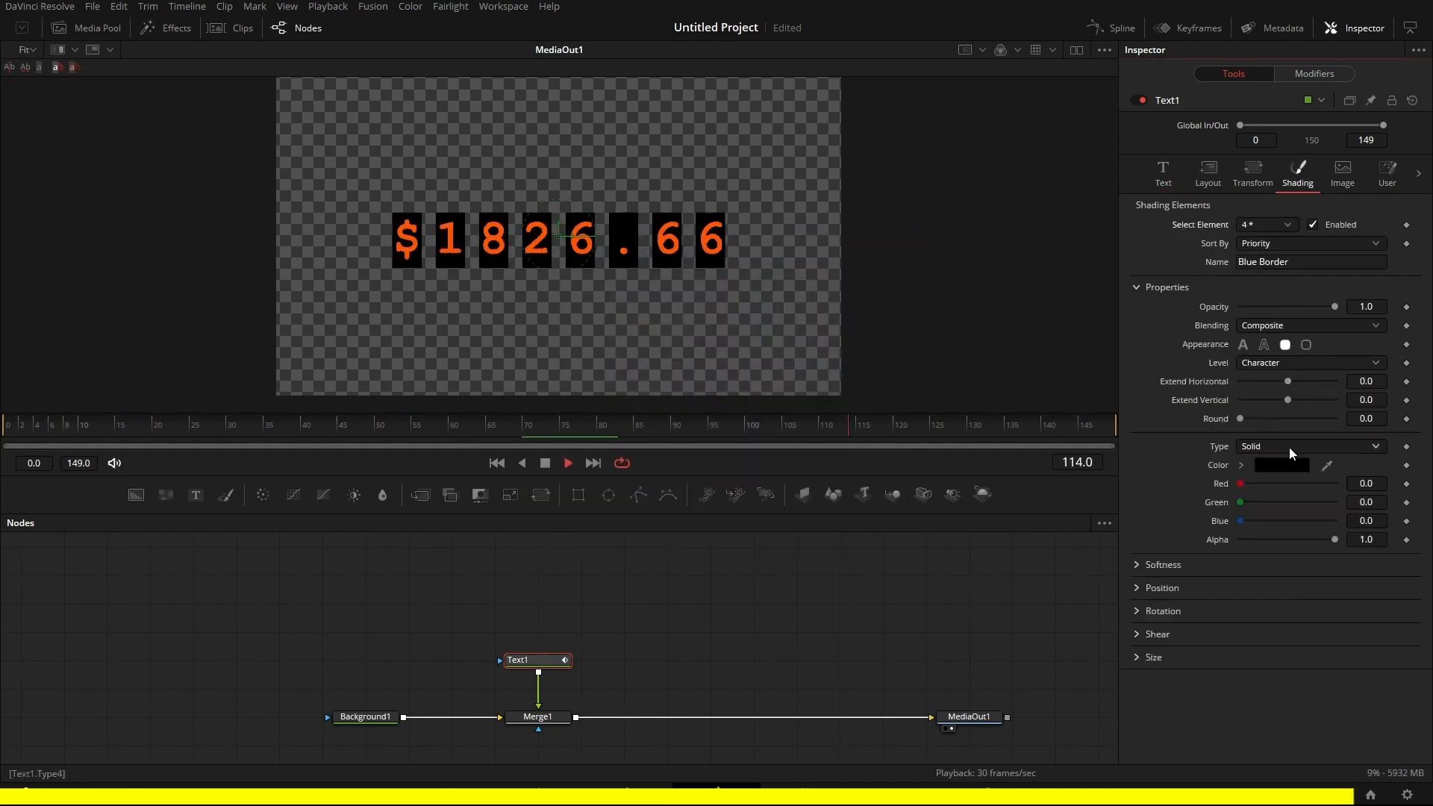
Give shading element 4 a black-to-white gradient with Mapping Angle -167 and Mapping Aspect 1.693, and increase its Round value.
click(1289, 446)
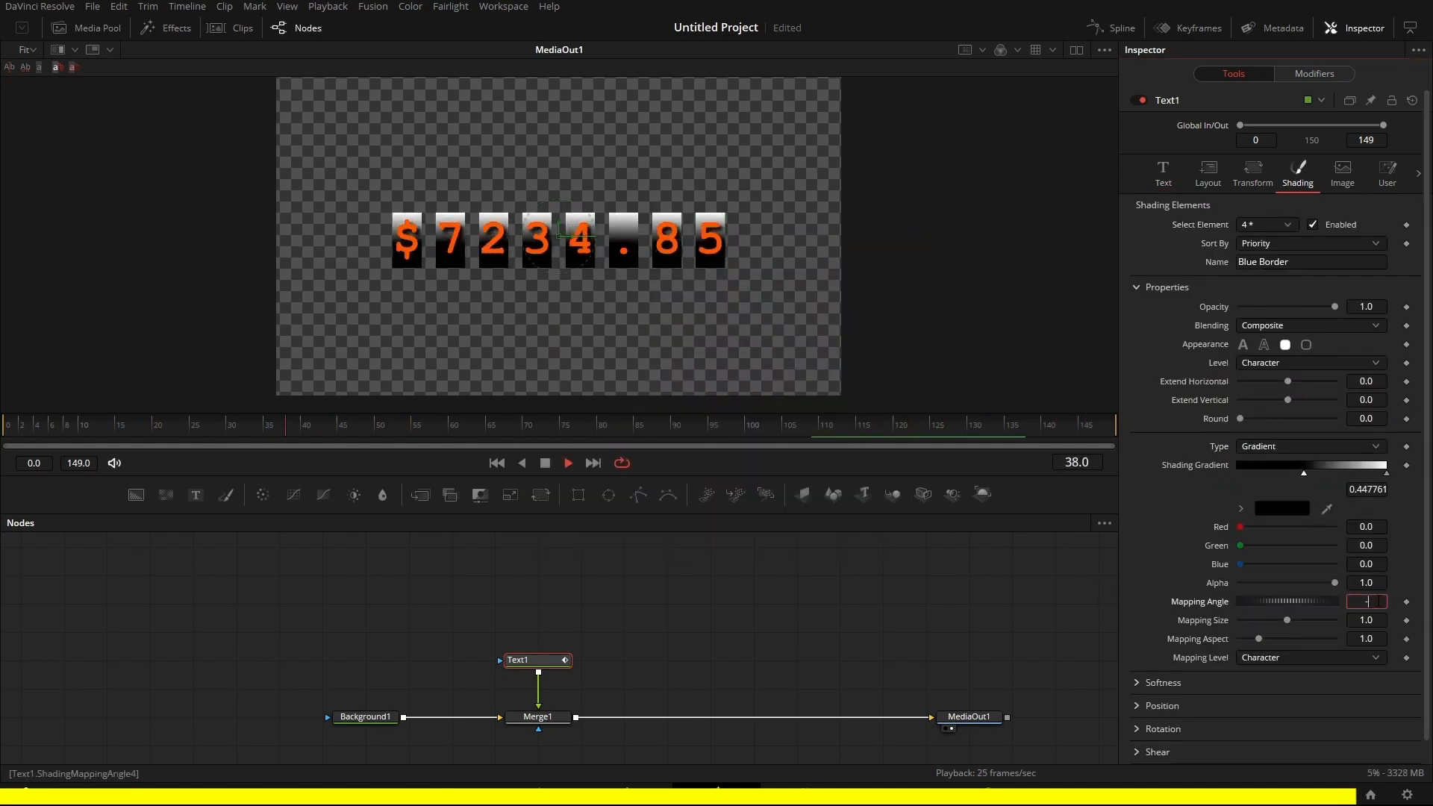
drag(1238, 474, 1292, 478)
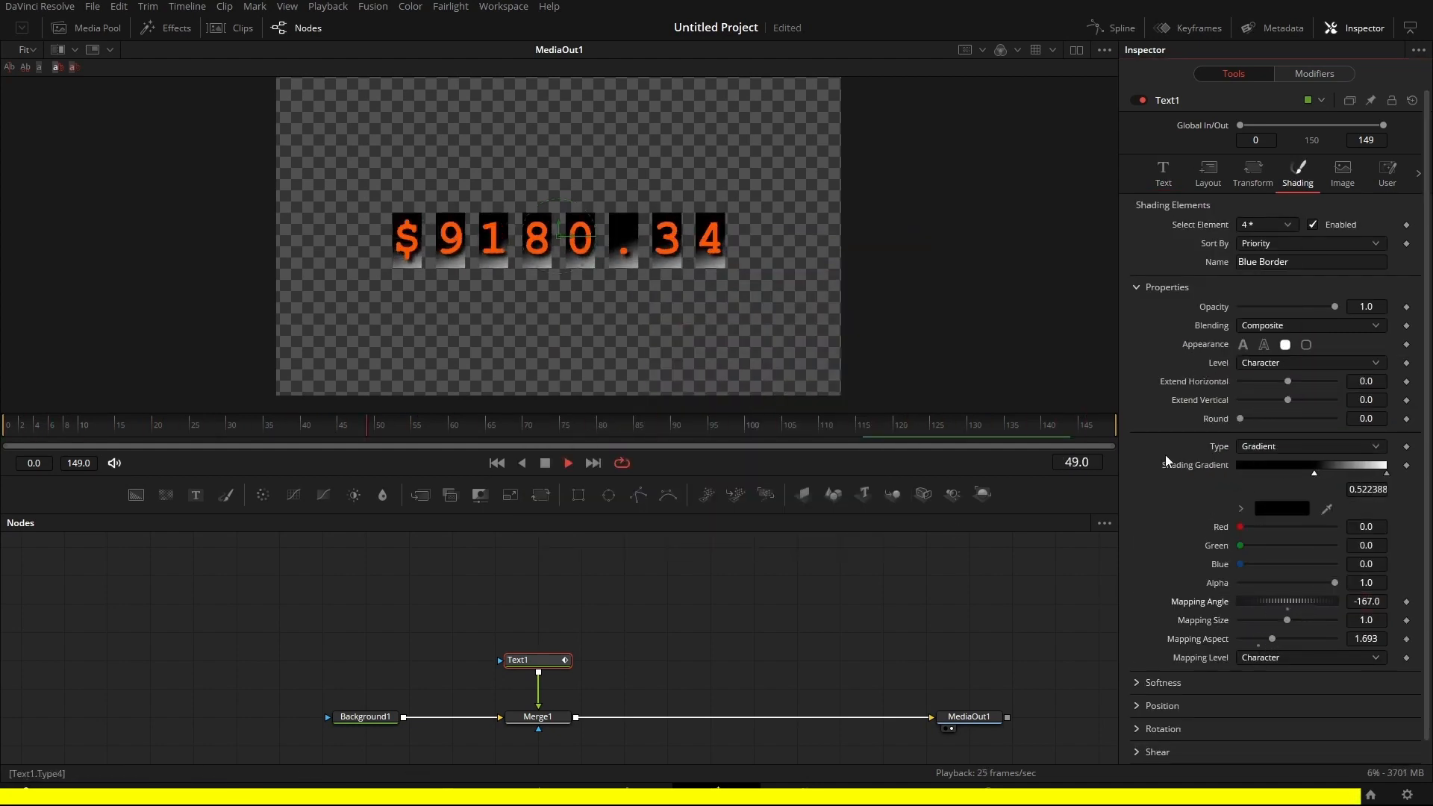
drag(1241, 419, 1262, 425)
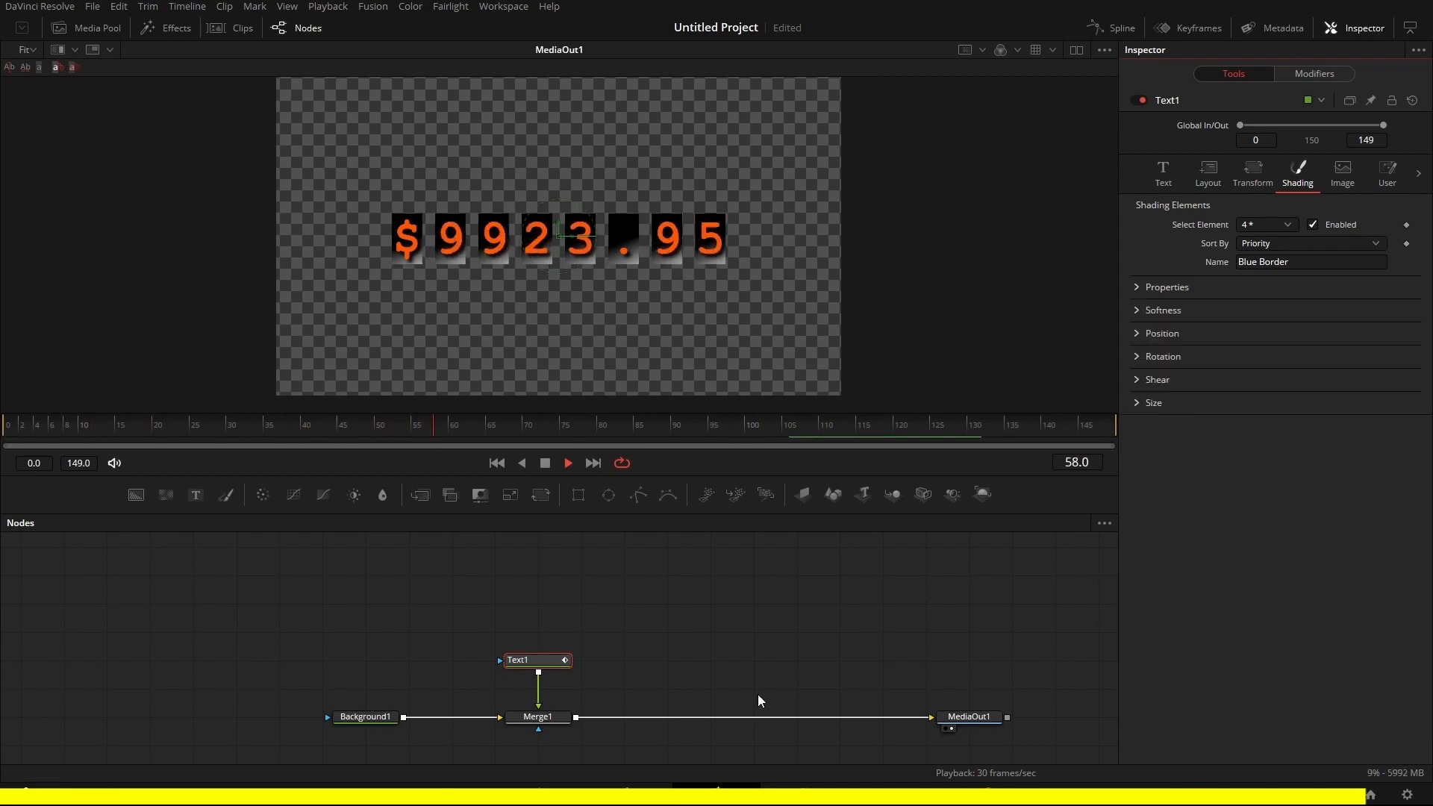